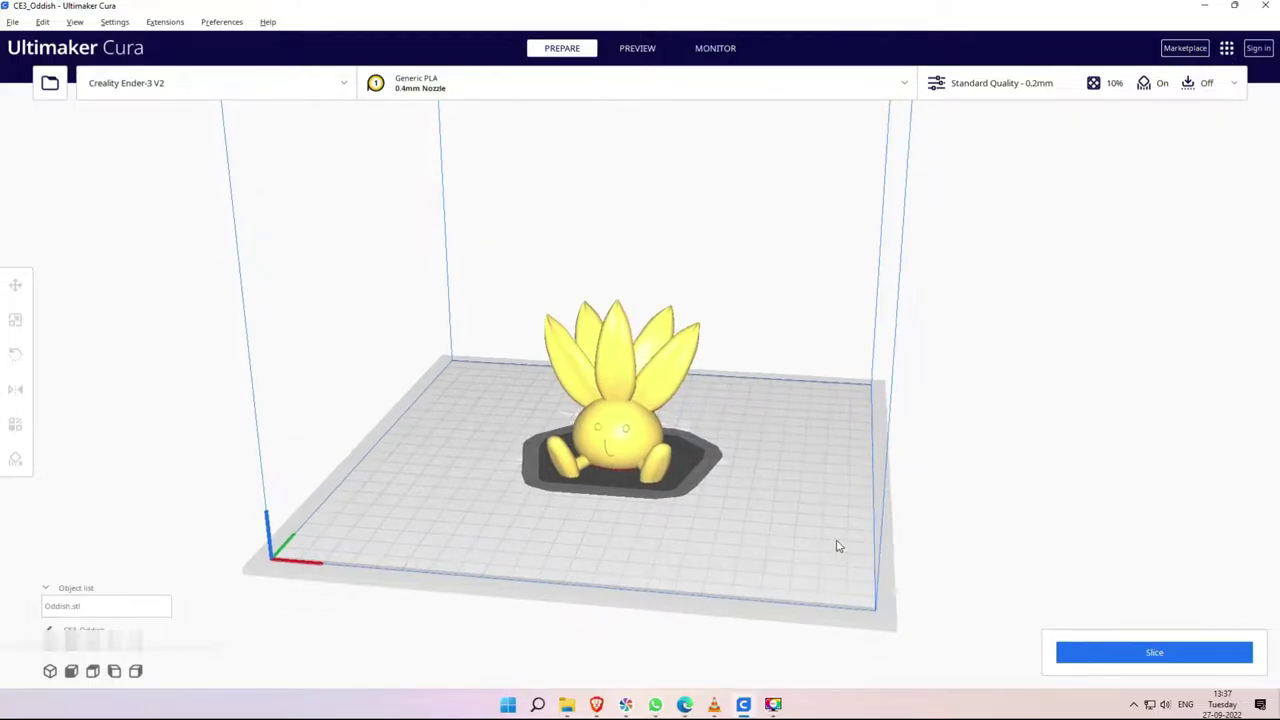
# Examine the Oddish model on the build plate and the context commands available for it.
pyautogui.moveTo(838, 546); pyautogui.dragTo(783, 565, button='right')
pyautogui.click(646, 450)
pyautogui.rightClick(644, 431)
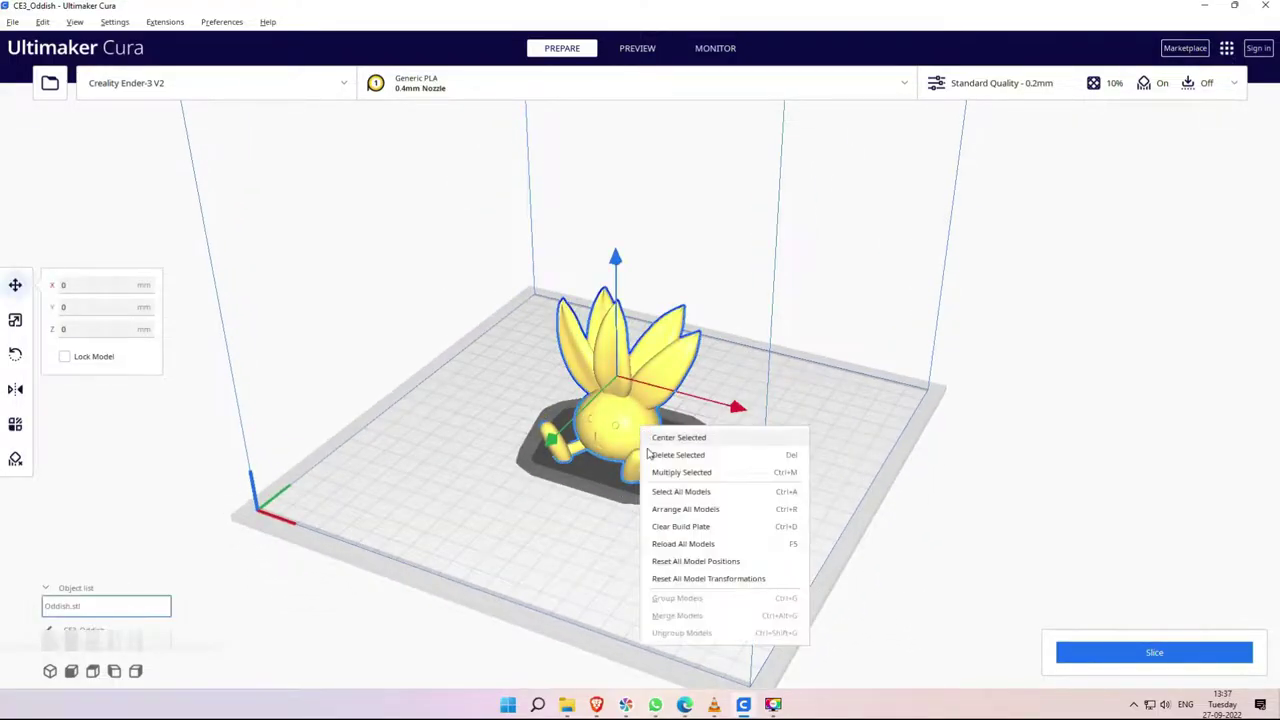
pyautogui.click(948, 401)
pyautogui.click(542, 436)
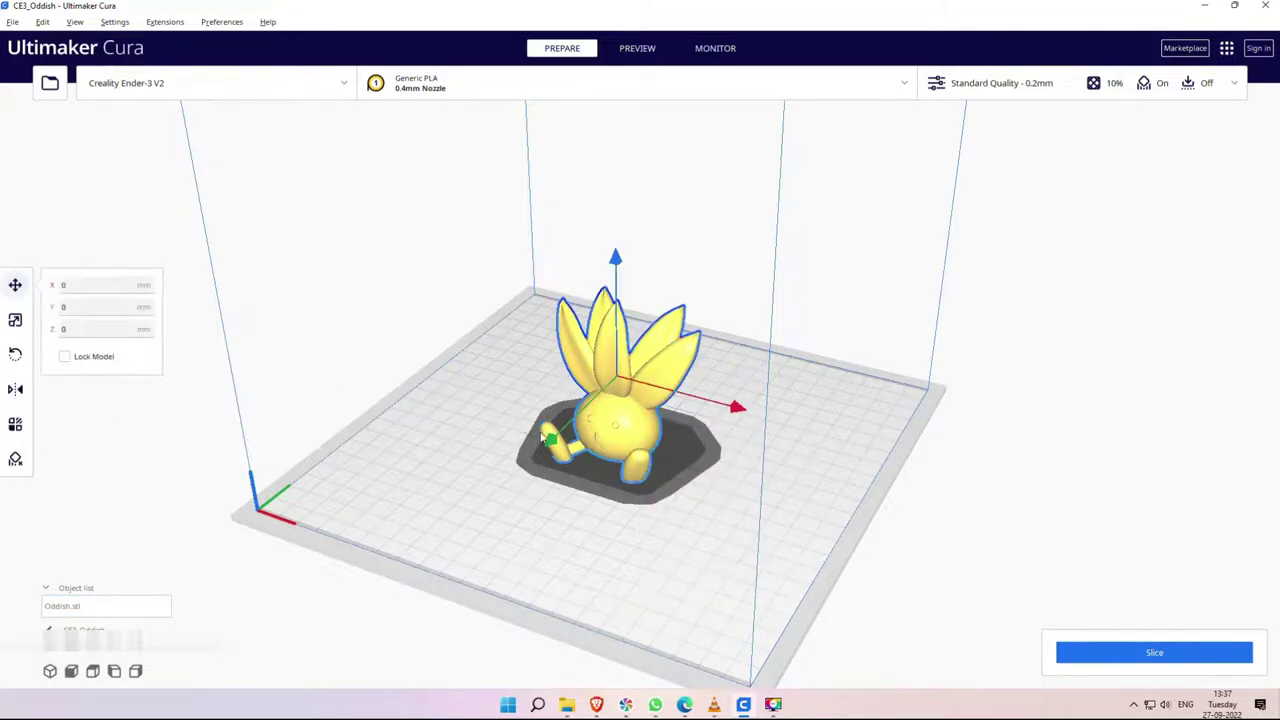
pyautogui.rightClick(603, 431)
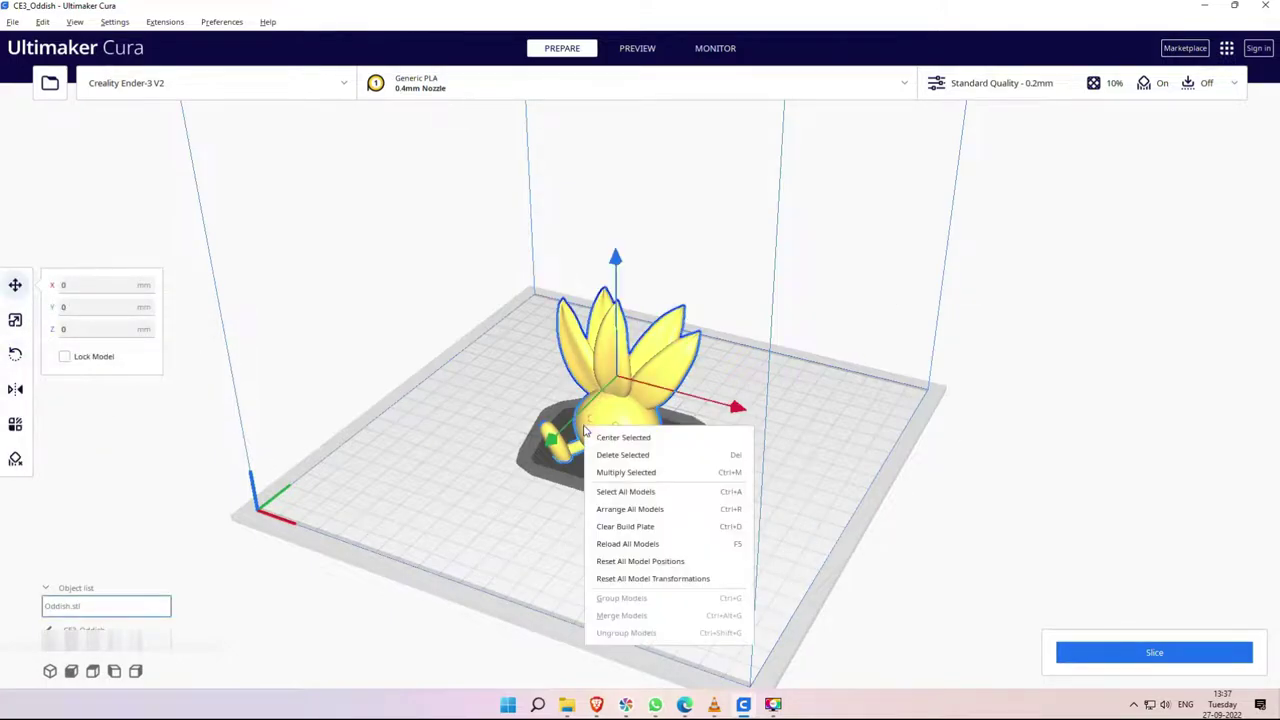
pyautogui.click(616, 509)
pyautogui.moveTo(615, 455); pyautogui.dragTo(718, 517)
pyautogui.rightClick(718, 517)
pyautogui.click(736, 553)
pyautogui.moveTo(593, 551); pyautogui.dragTo(625, 470, button='right')
pyautogui.click(531, 563)
pyautogui.click(612, 455)
pyautogui.rightClick(609, 450)
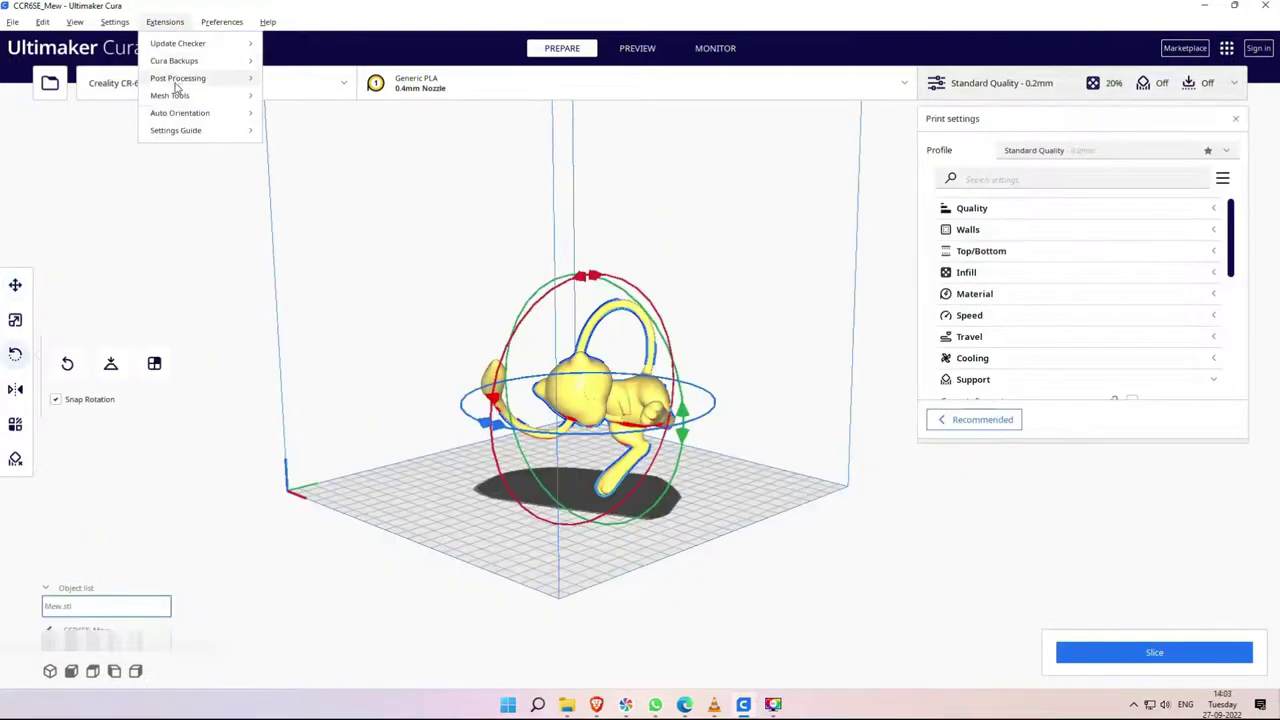
# Run Auto Orientation on the Mew model.
pyautogui.moveTo(215, 113)
pyautogui.click(303, 116)
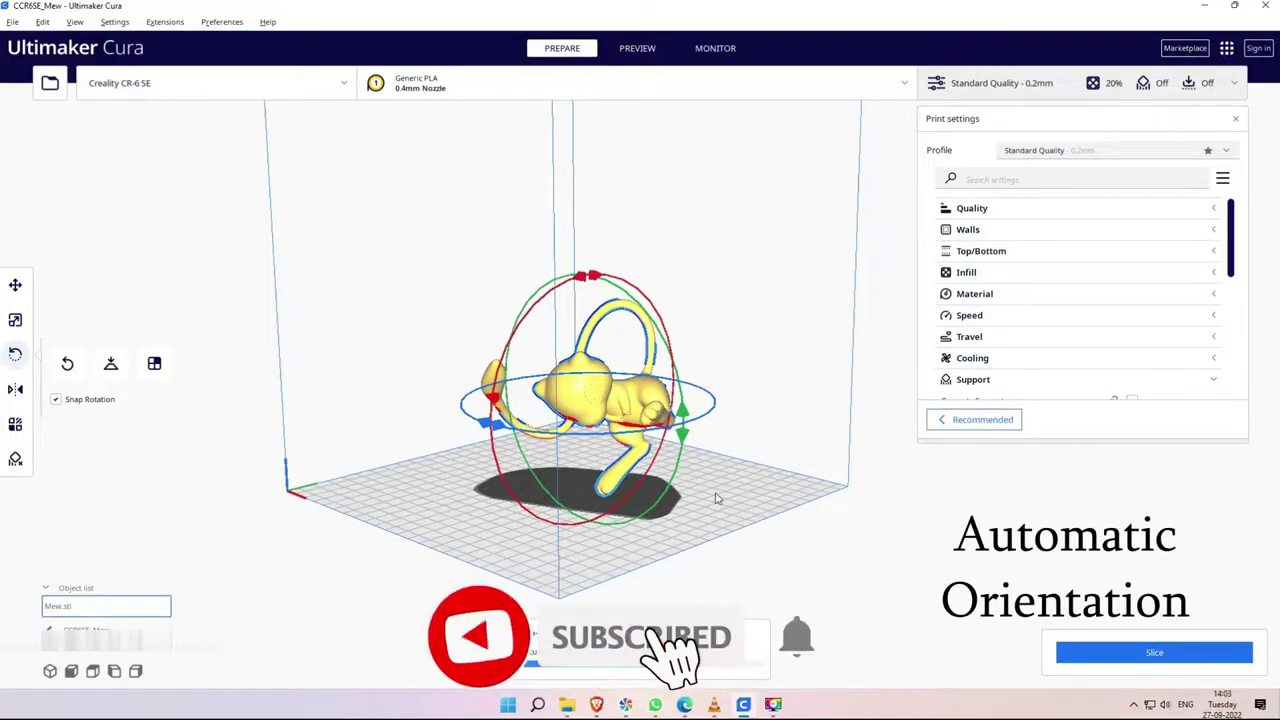
pyautogui.moveTo(714, 511); pyautogui.dragTo(813, 455, button='right')
# Examine the Vulpix model and the Mesh Tools commands available for it.
pyautogui.click(615, 420)
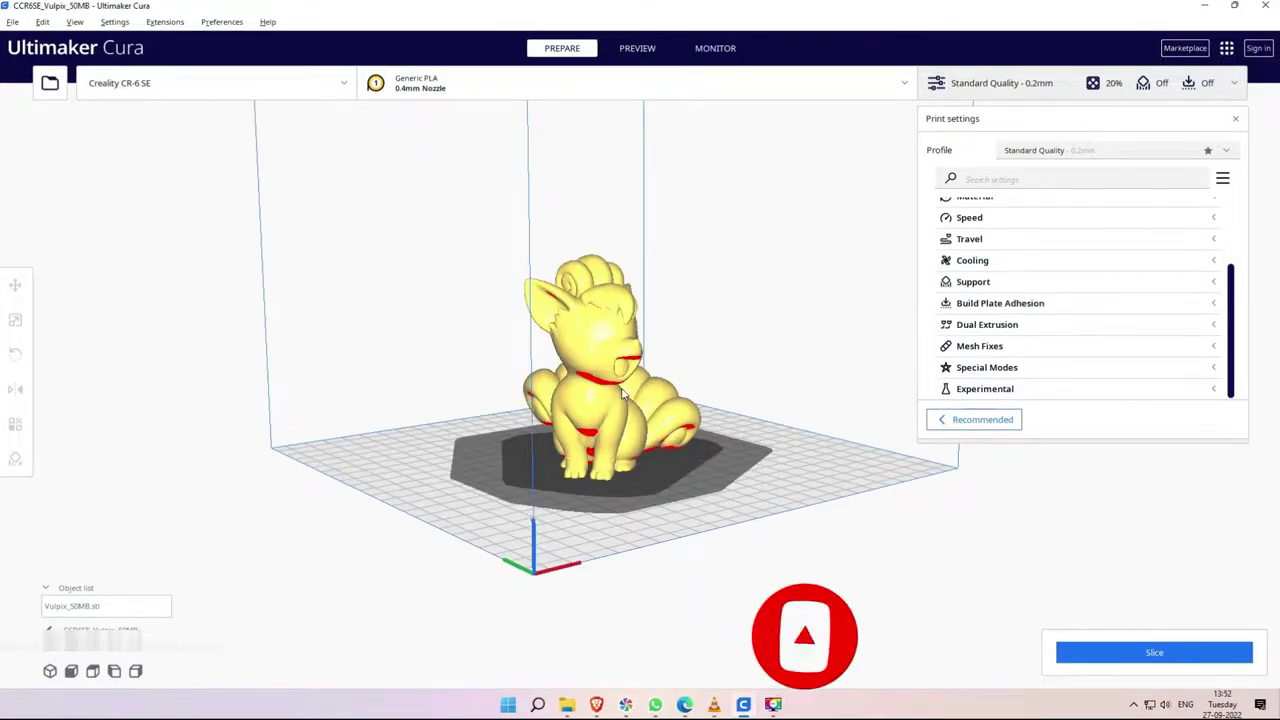
pyautogui.rightClick(622, 393)
pyautogui.moveTo(637, 399)
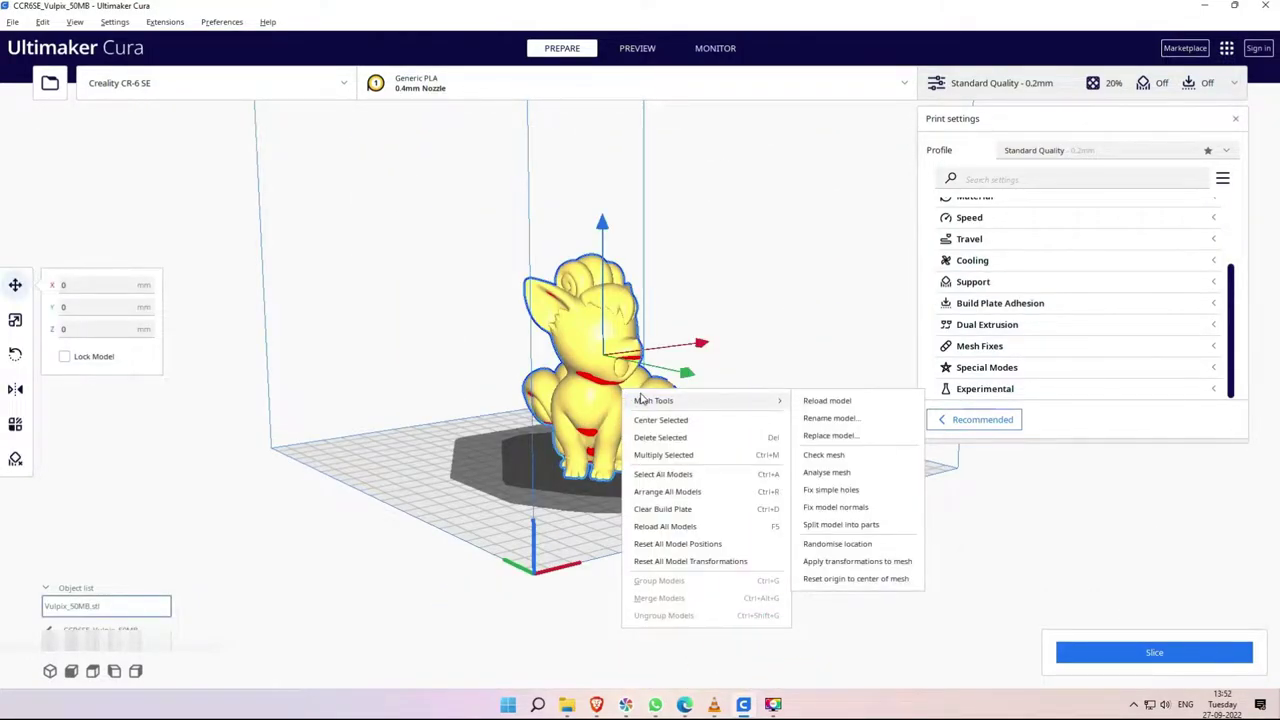
pyautogui.click(469, 463)
pyautogui.moveTo(390, 497); pyautogui.dragTo(355, 494, button='right')
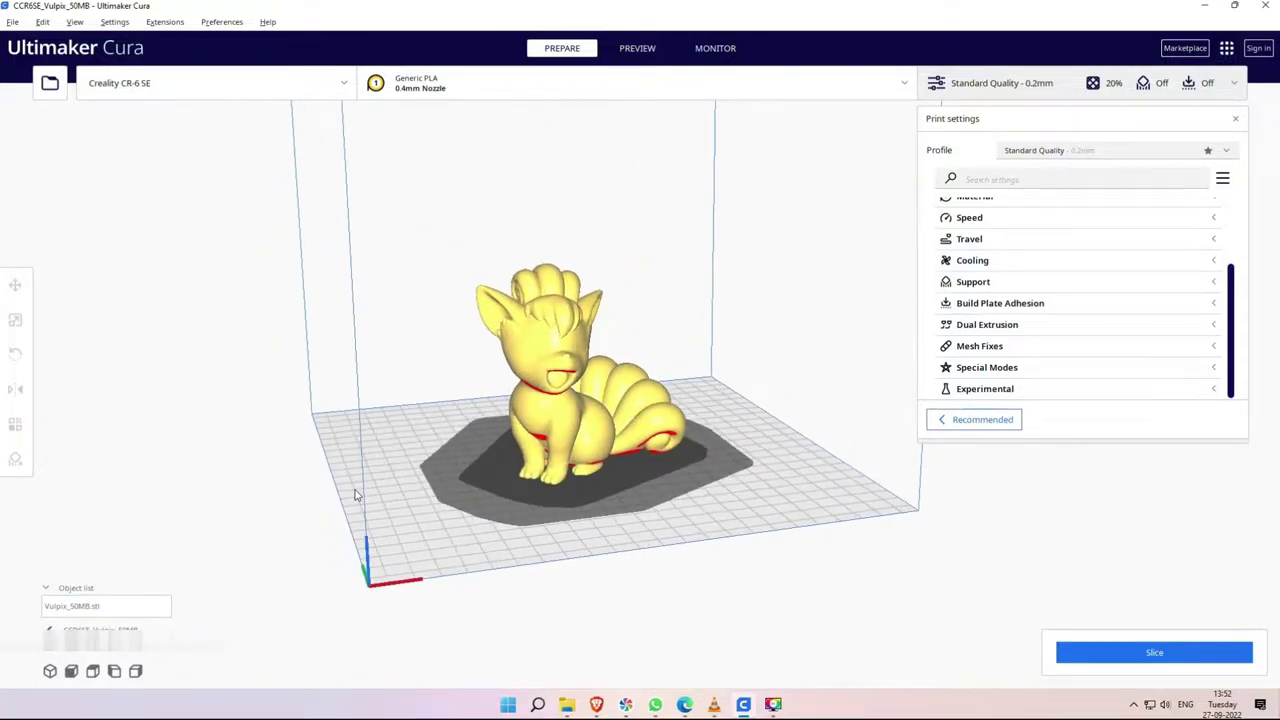
pyautogui.click(547, 437)
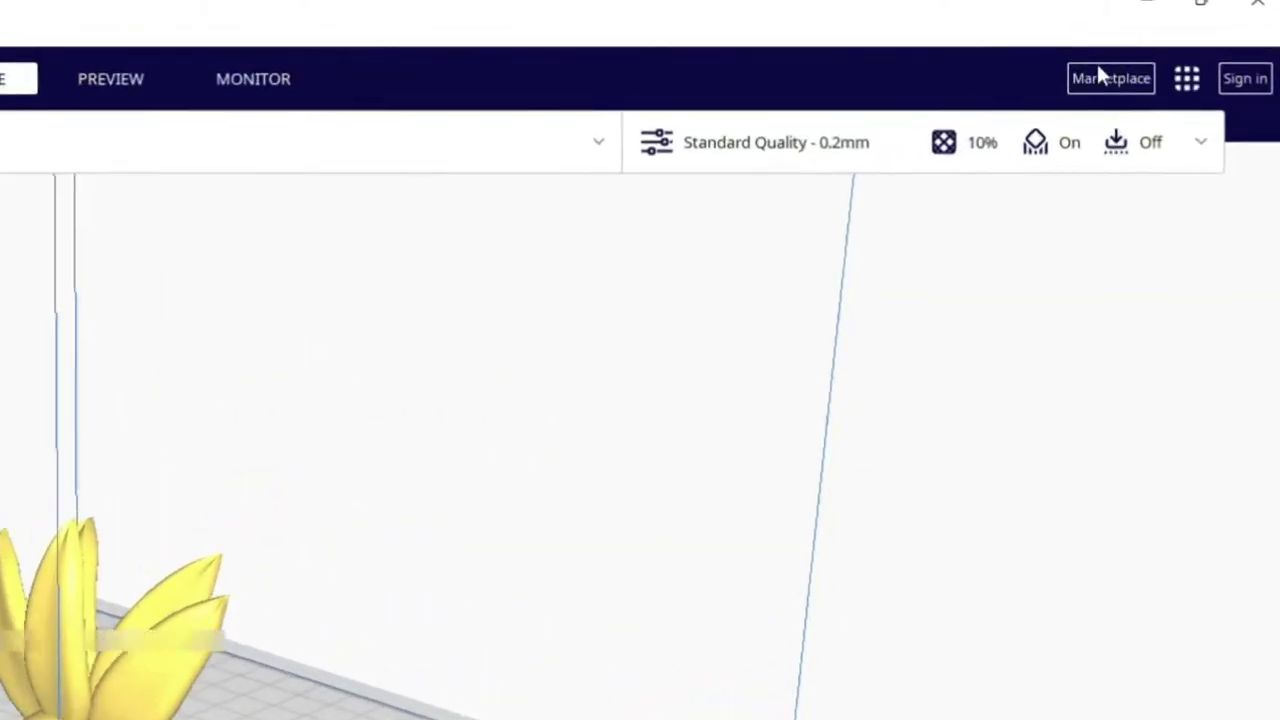
# Install the Mesh Tools plugin from the Marketplace and accept its licence agreement.
pyautogui.click(1186, 48)
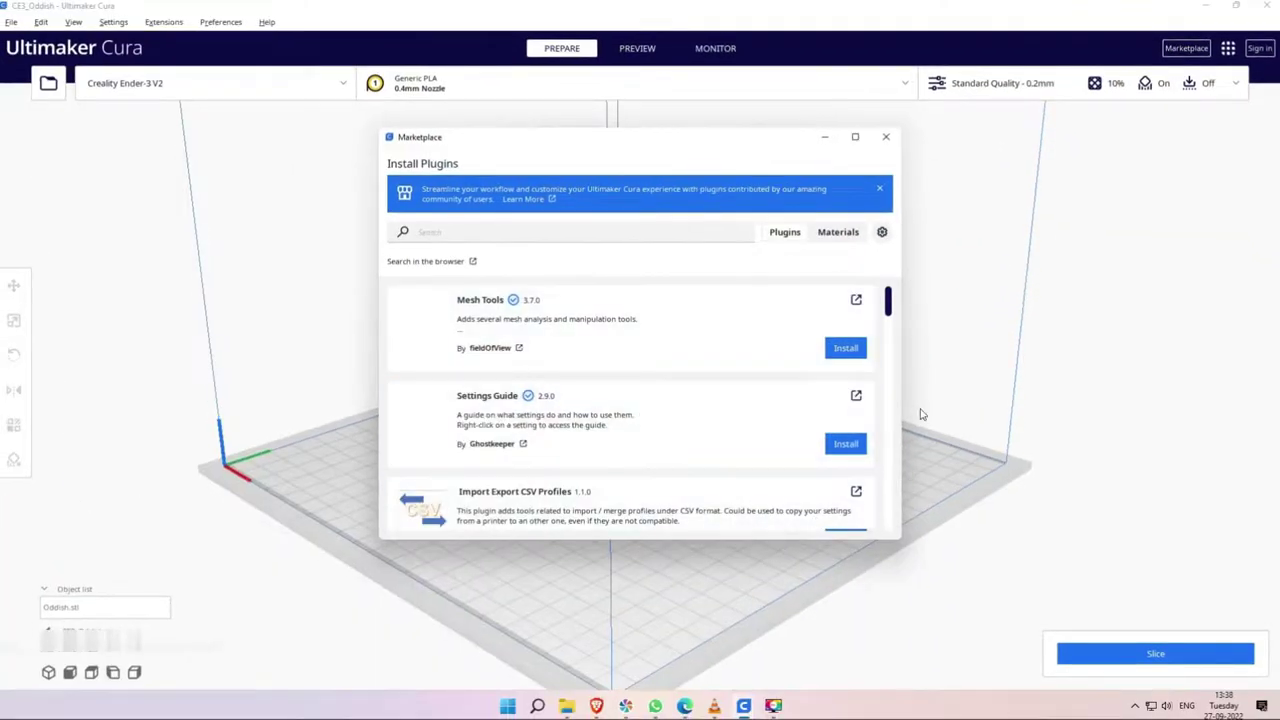
pyautogui.moveTo(889, 309)
pyautogui.mouseDown()
pyautogui.moveTo(900, 473)
pyautogui.moveTo(910, 304)
pyautogui.mouseUp()
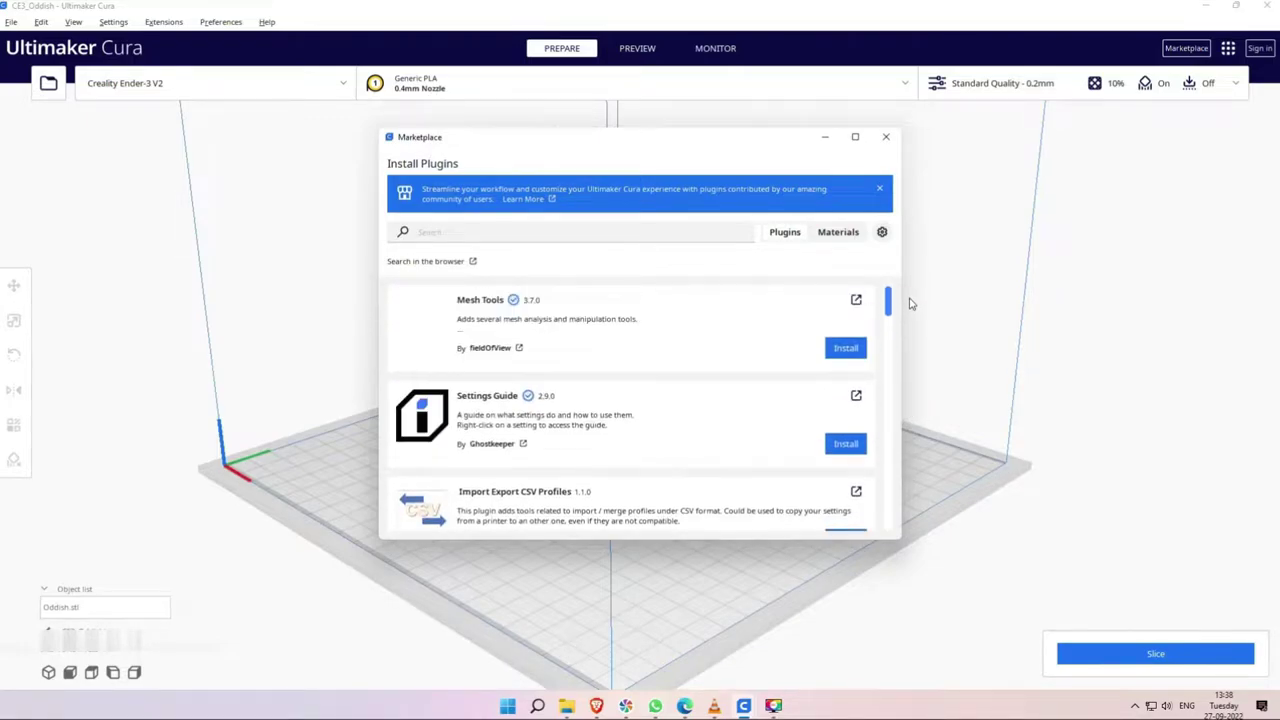
pyautogui.click(845, 349)
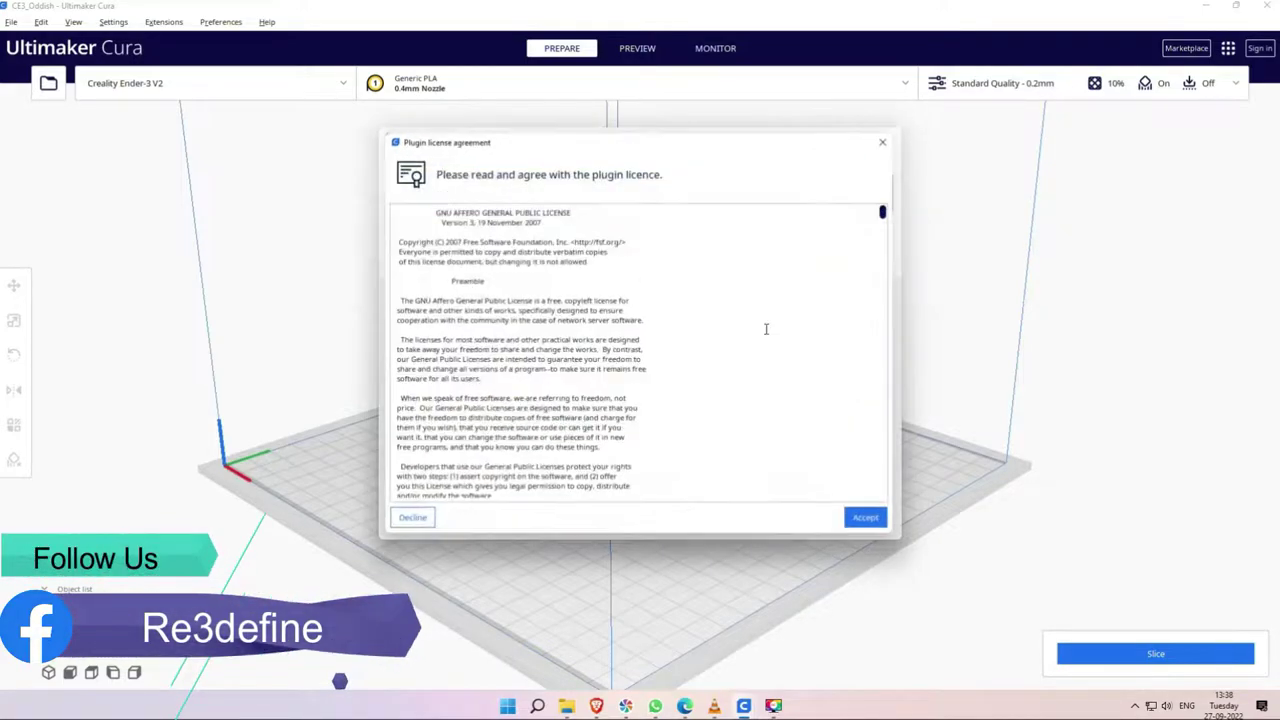
pyautogui.moveTo(756, 151); pyautogui.dragTo(986, 150)
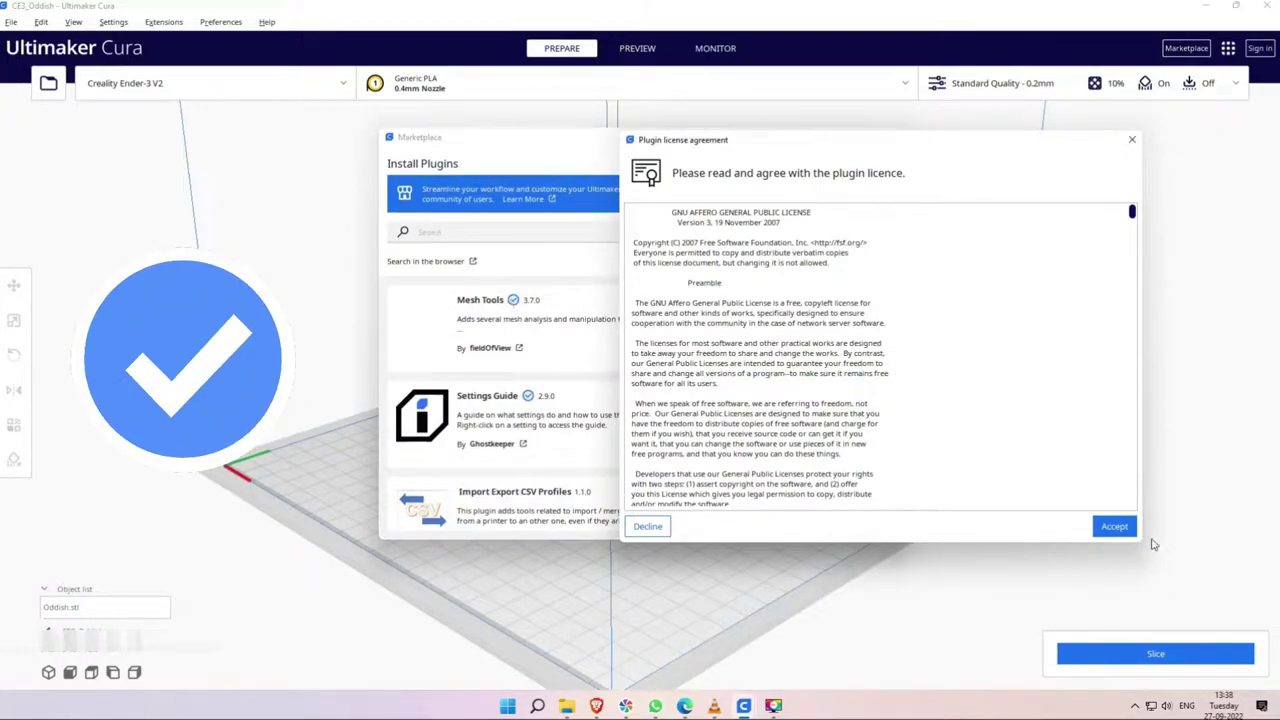
pyautogui.click(1115, 528)
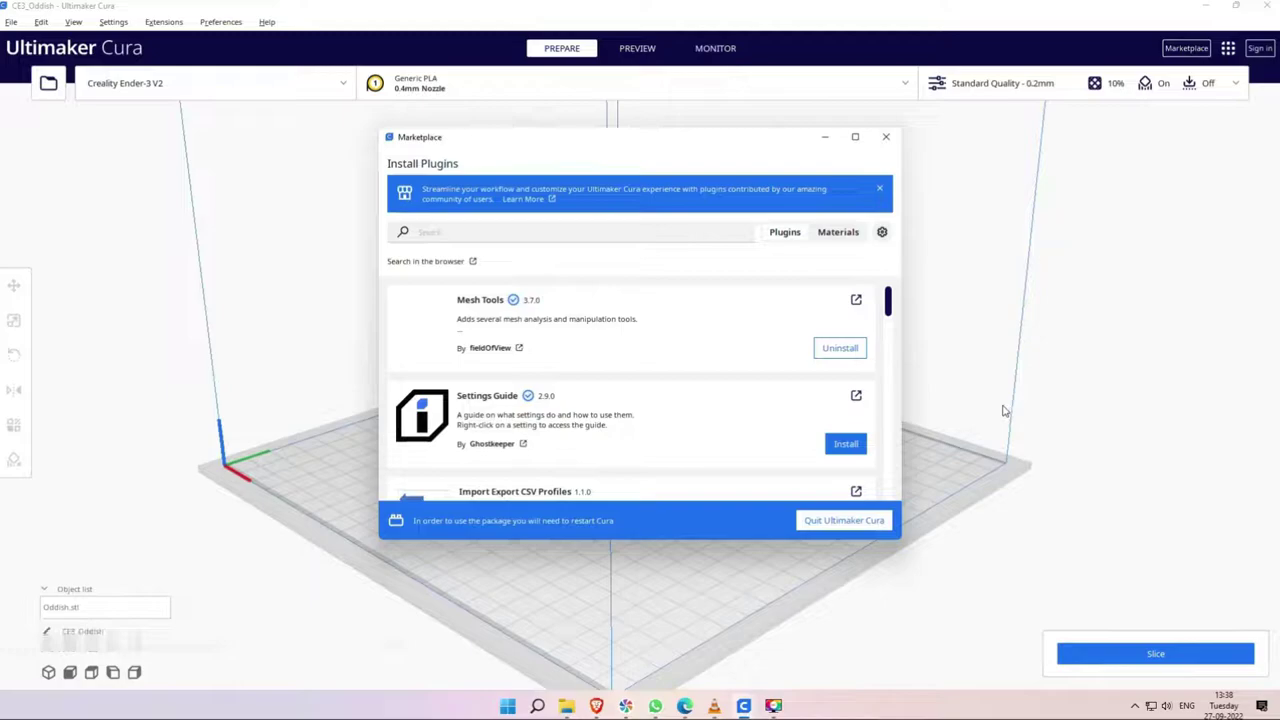
# Search the Marketplace plugins for "Mesh tools" and close the Marketplace.
pyautogui.moveTo(766, 152); pyautogui.dragTo(969, 138)
pyautogui.click(666, 224)
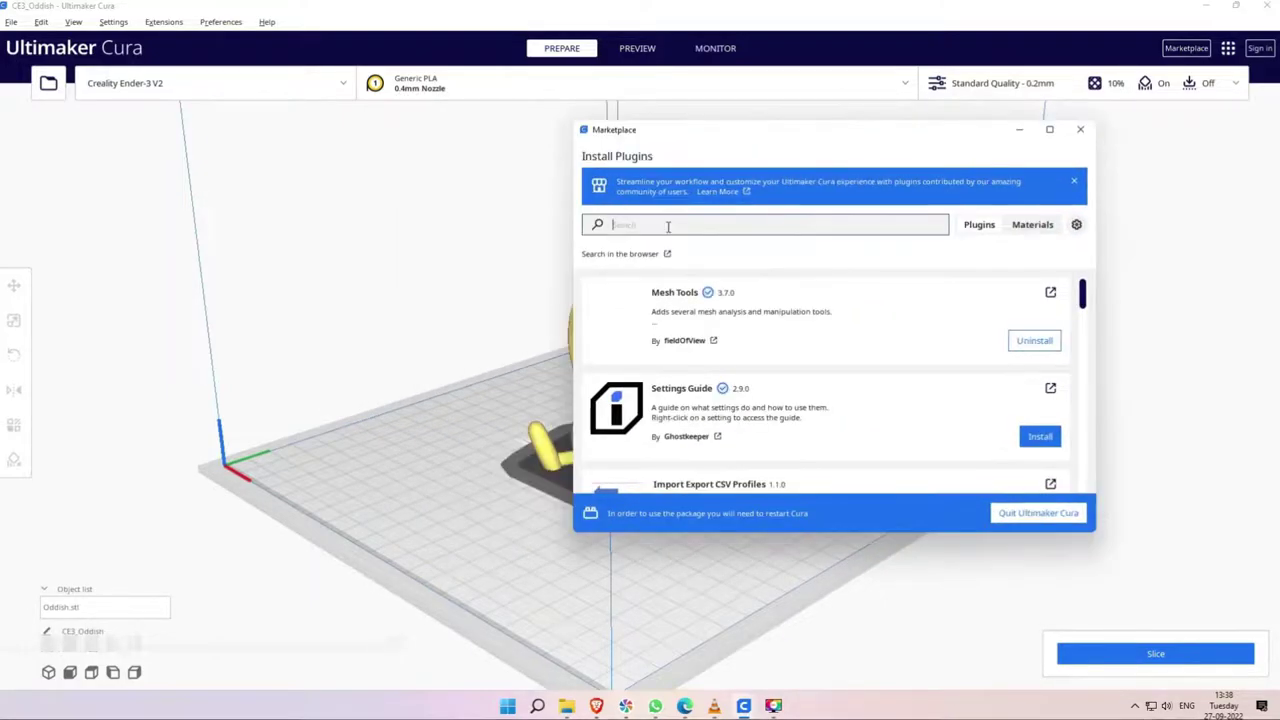
pyautogui.write('Mesh tools')
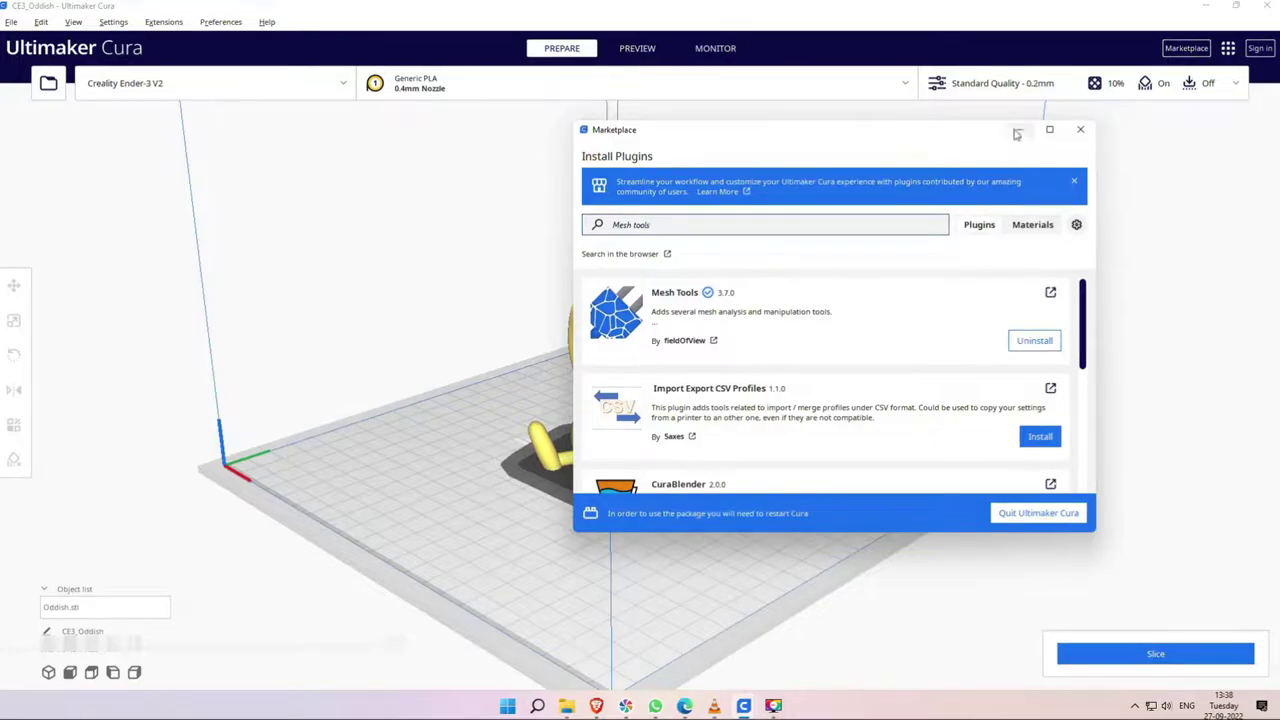
pyautogui.click(1080, 129)
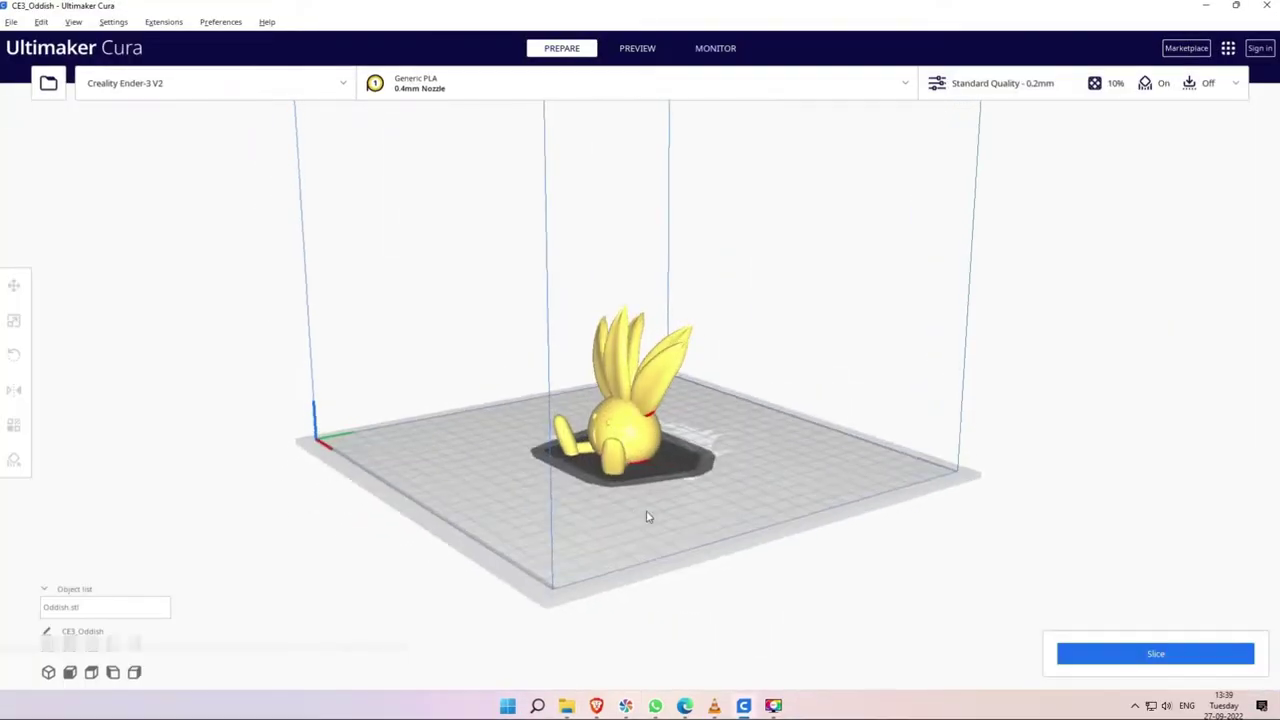
# Replace the Oddish model with PikachuThick_tail.stl using Mesh Tools.
pyautogui.moveTo(649, 517)
pyautogui.mouseDown(button='right')
pyautogui.moveTo(709, 503)
pyautogui.moveTo(660, 516)
pyautogui.mouseUp(button='right')
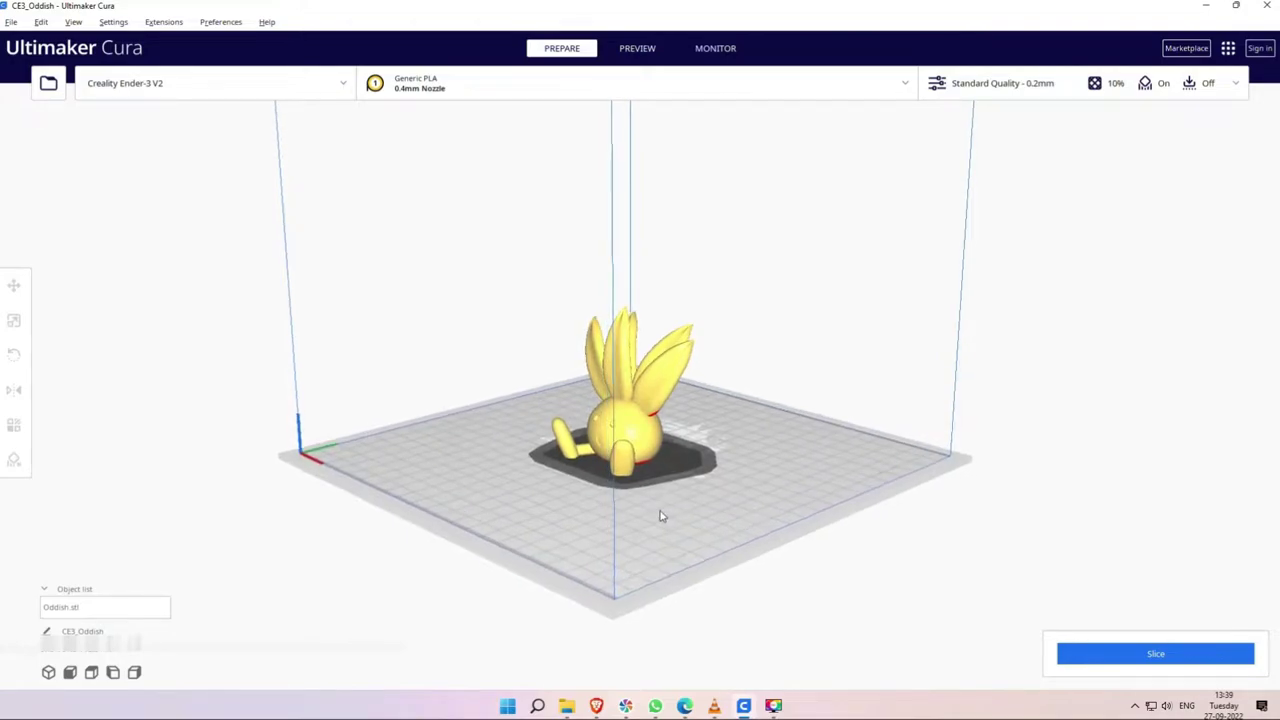
pyautogui.click(620, 420)
pyautogui.rightClick(603, 390)
pyautogui.moveTo(632, 403)
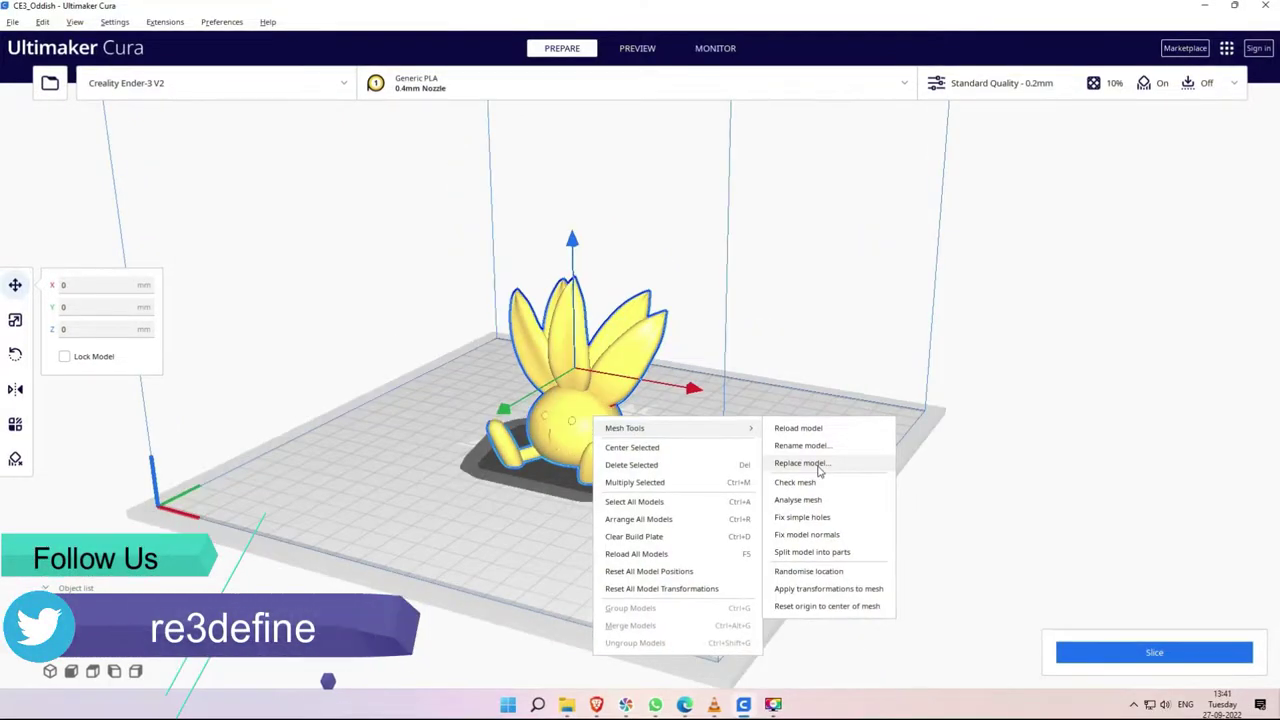
pyautogui.click(819, 465)
pyautogui.scroll(-3, 530, 318)
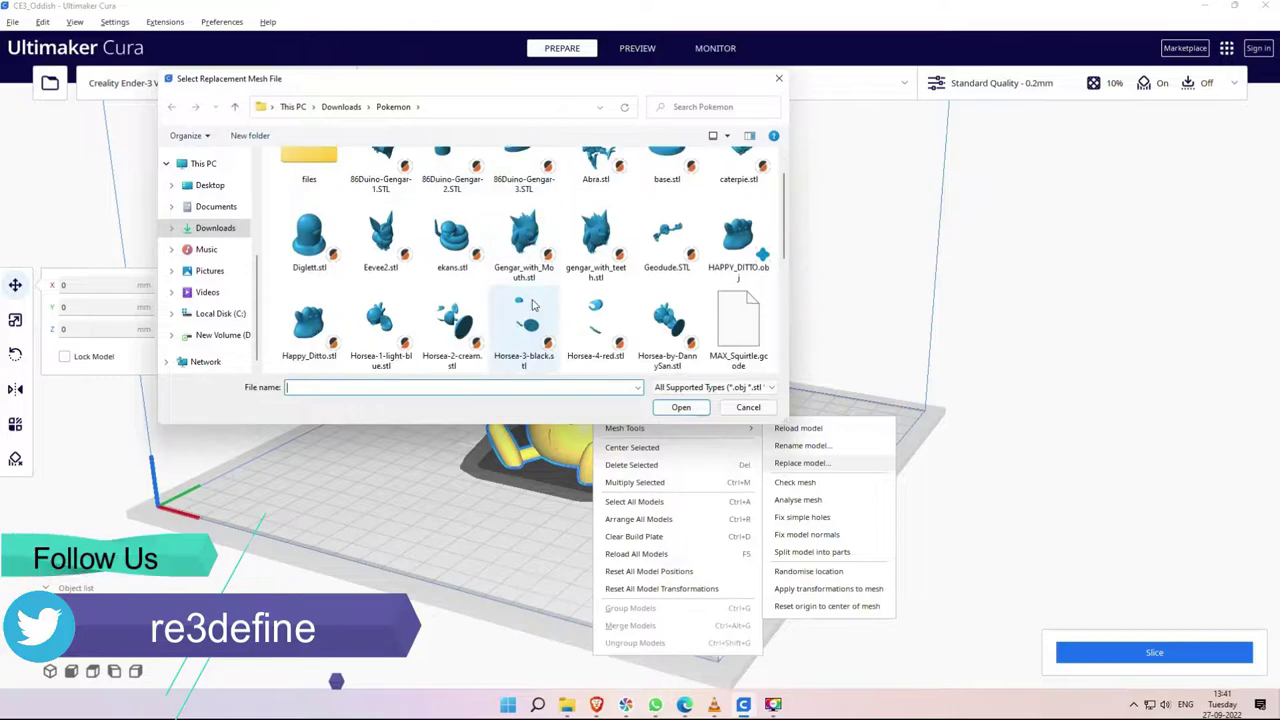
pyautogui.scroll(-2, 528, 320)
pyautogui.click(597, 176)
pyautogui.click(668, 410)
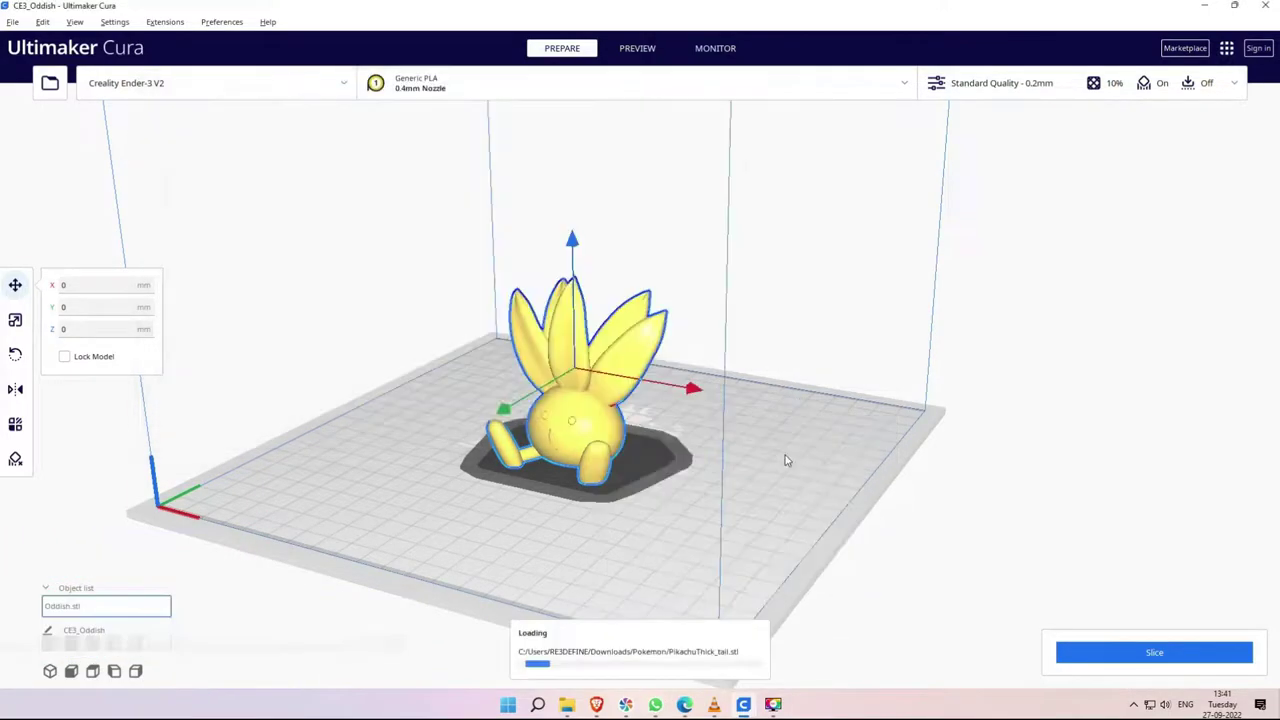
pyautogui.click(723, 549)
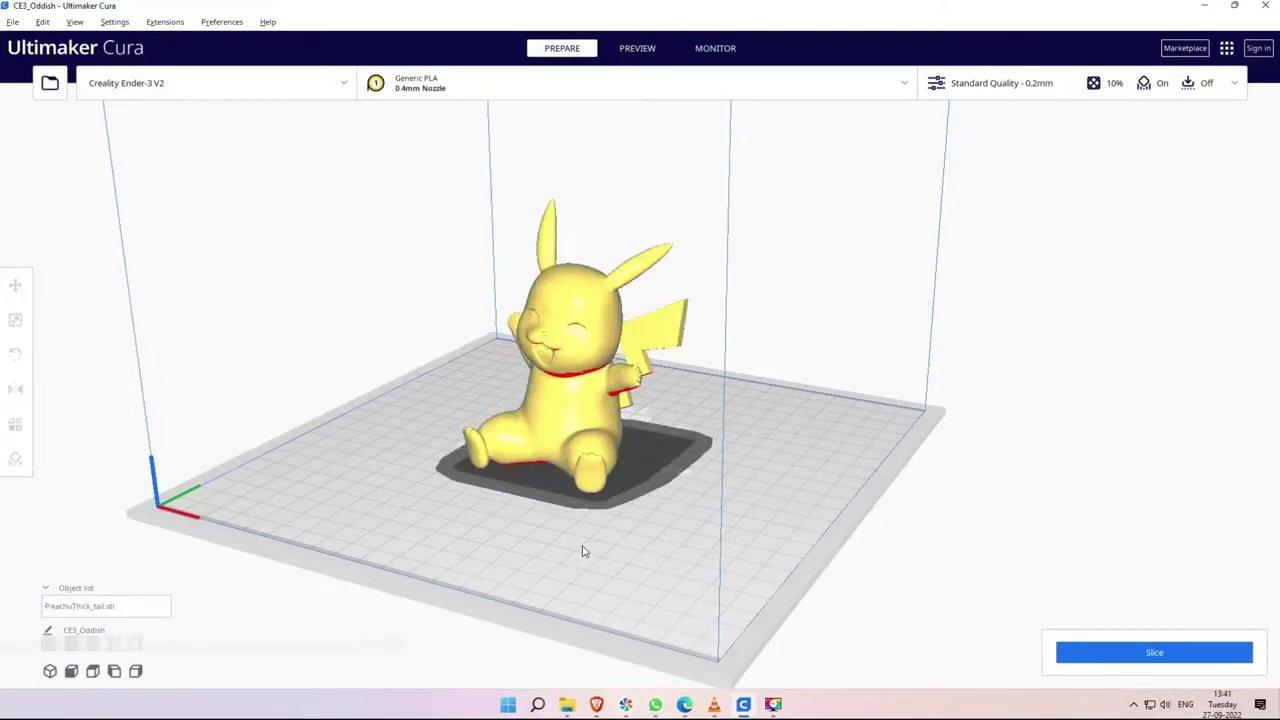
# Examine the Pikachu model from several angles and review the Mesh Tools commands for it.
pyautogui.moveTo(583, 549); pyautogui.dragTo(717, 579, button='right')
pyautogui.hotkey('ctrl', 'a')
pyautogui.click(646, 571)
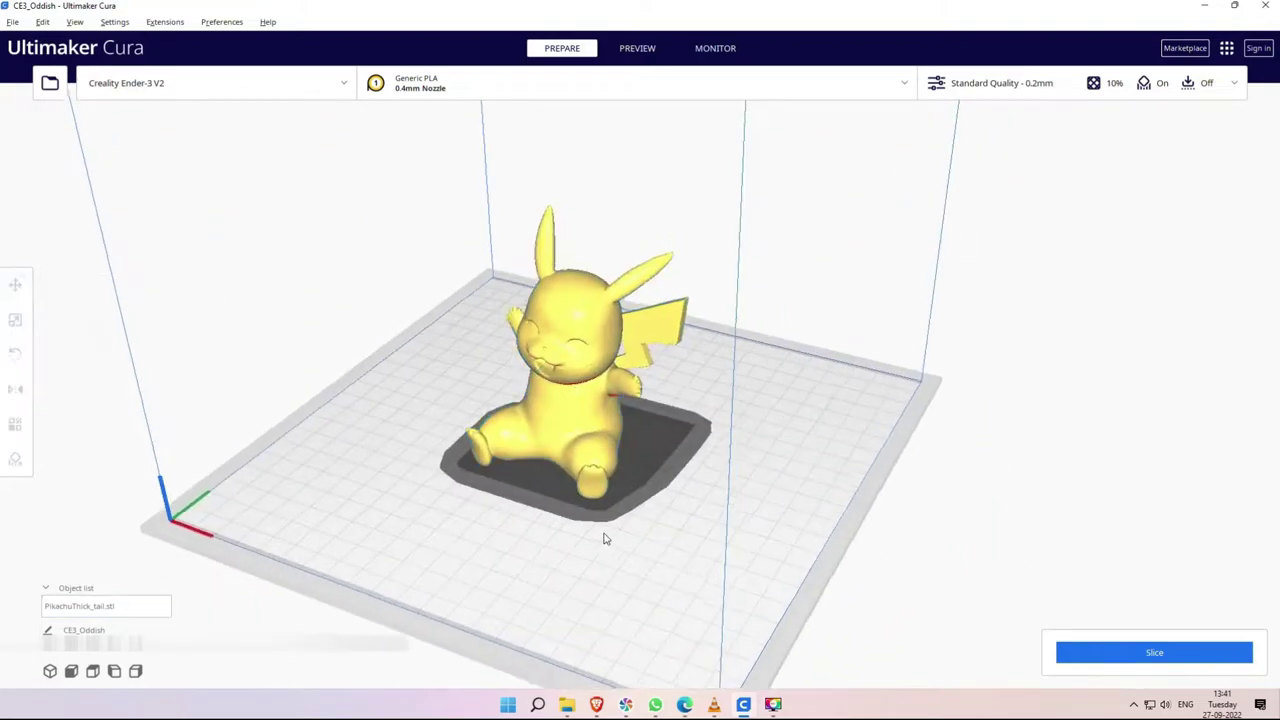
pyautogui.moveTo(606, 538); pyautogui.dragTo(556, 472, button='right')
pyautogui.click(571, 405)
pyautogui.rightClick(569, 401)
pyautogui.moveTo(611, 412)
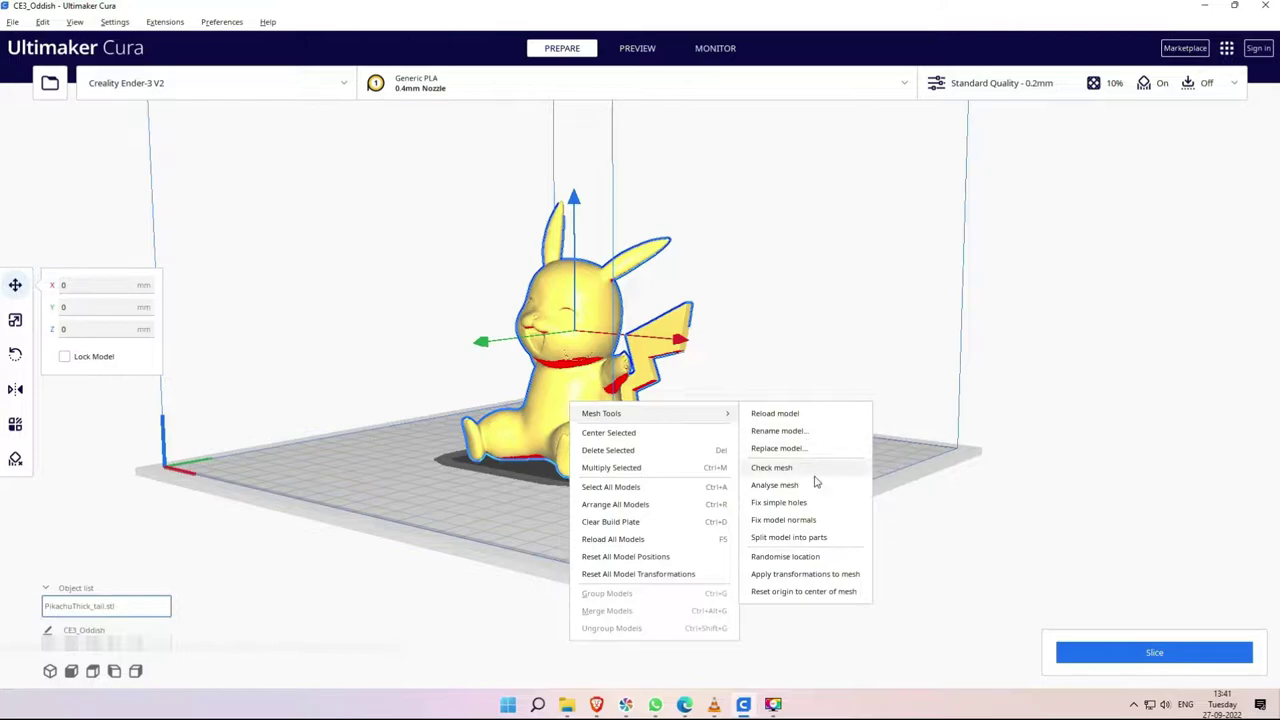
pyautogui.click(663, 480)
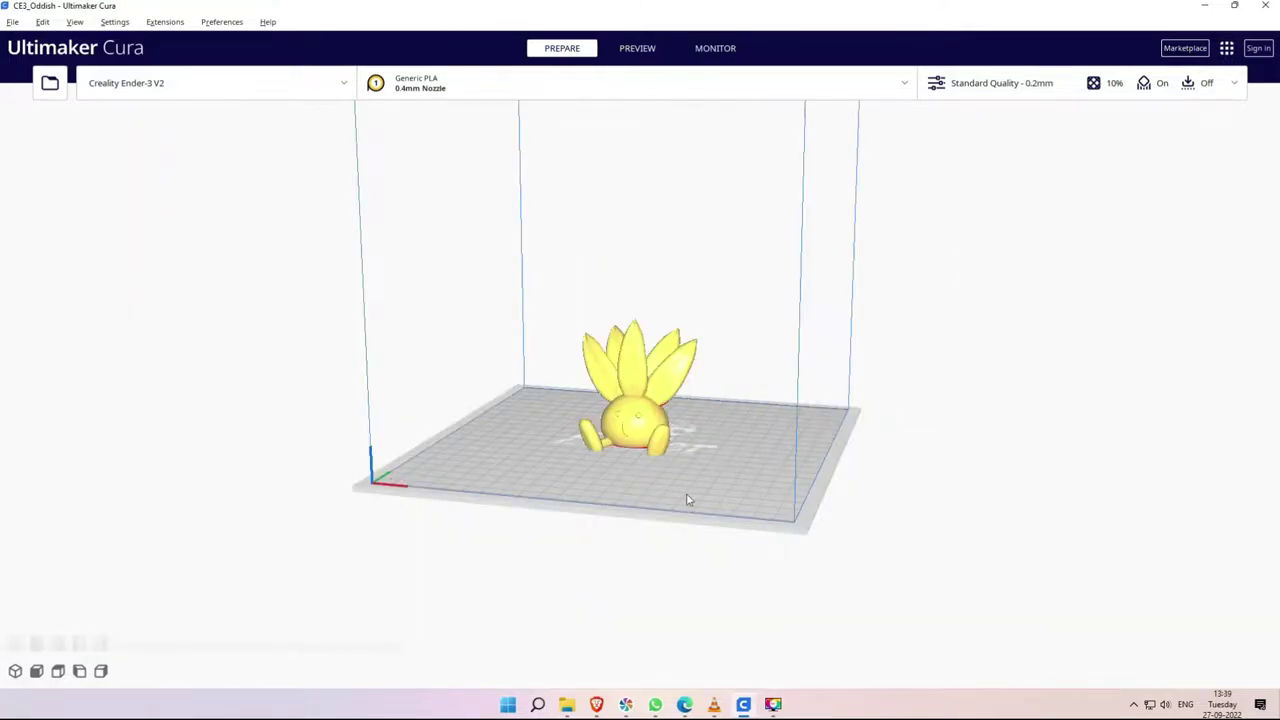
# Import headset 1.stl onto the empty build plate.
pyautogui.moveTo(687, 499)
pyautogui.mouseDown(button='right')
pyautogui.moveTo(575, 537)
pyautogui.moveTo(582, 521)
pyautogui.moveTo(635, 526)
pyautogui.moveTo(640, 545)
pyautogui.moveTo(723, 526)
pyautogui.moveTo(658, 516)
pyautogui.moveTo(700, 511)
pyautogui.mouseUp(button='right')
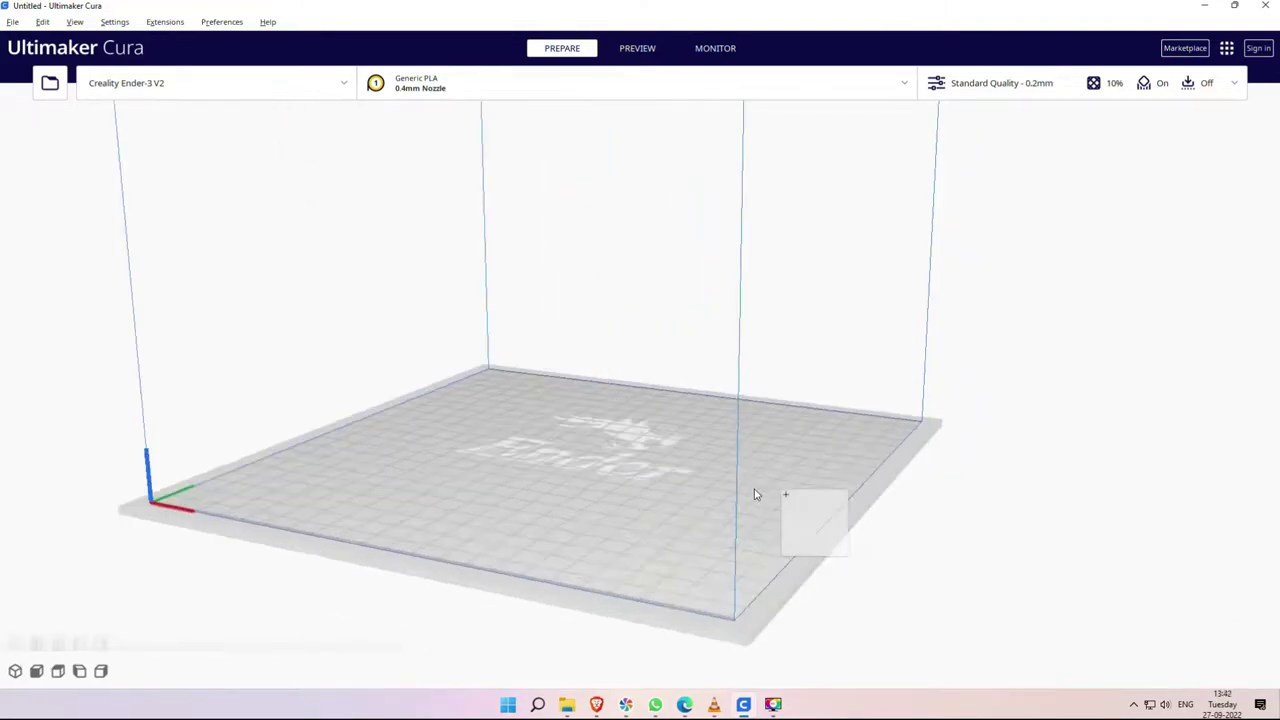
pyautogui.moveTo(755, 494); pyautogui.dragTo(757, 492)
pyautogui.moveTo(749, 439)
pyautogui.mouseDown(button='right')
pyautogui.moveTo(852, 446)
pyautogui.moveTo(749, 443)
pyautogui.mouseUp(button='right')
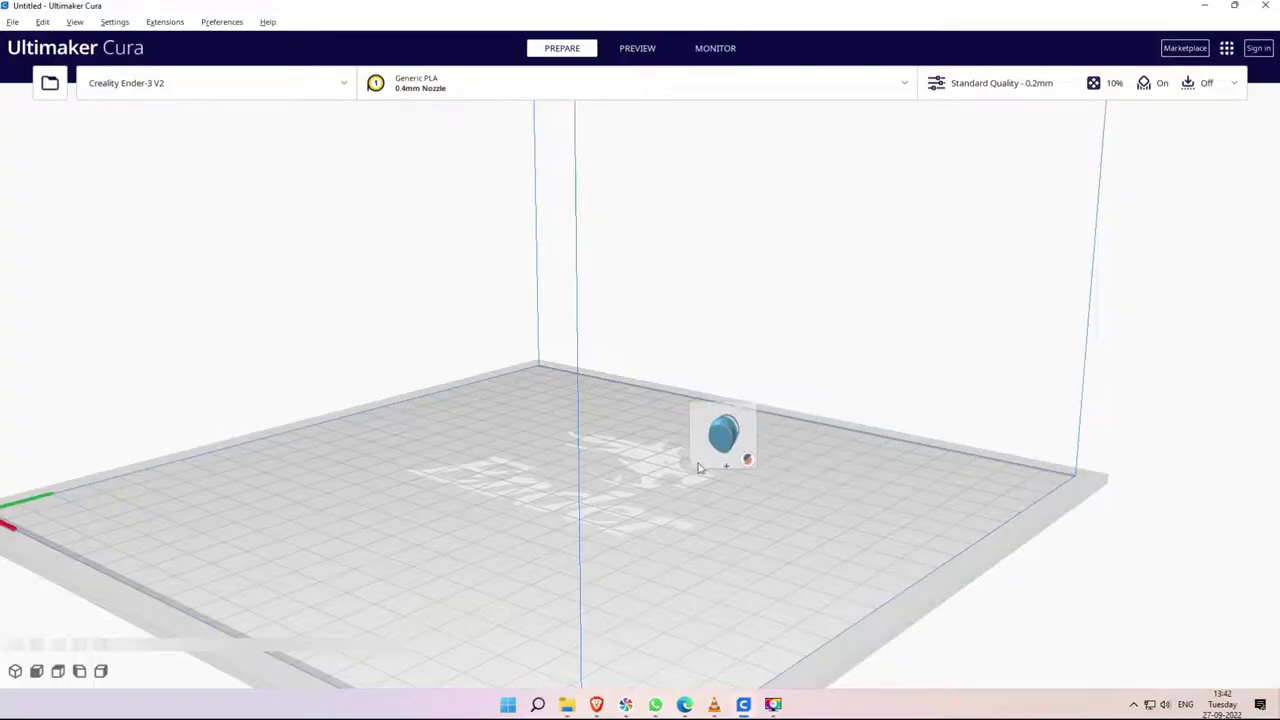
pyautogui.moveTo(703, 466); pyautogui.dragTo(604, 500)
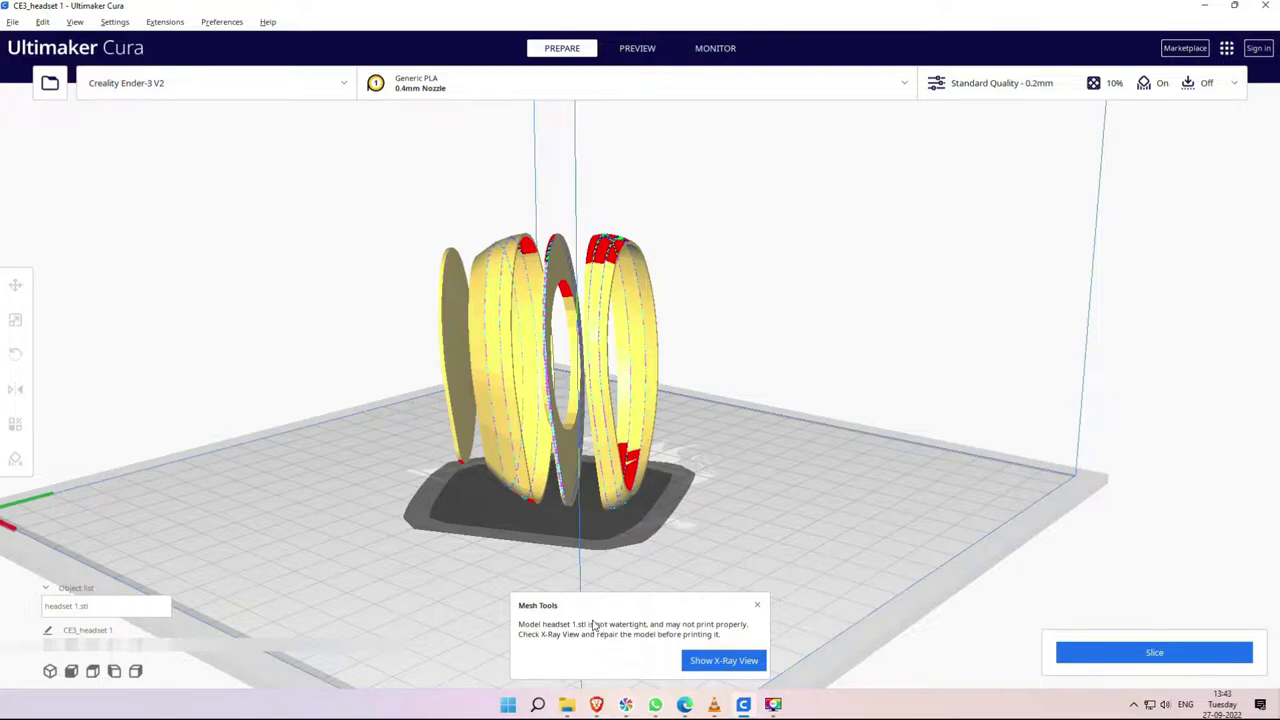
# Show the headset model in X-Ray view and run Check mesh on it.
pyautogui.click(718, 661)
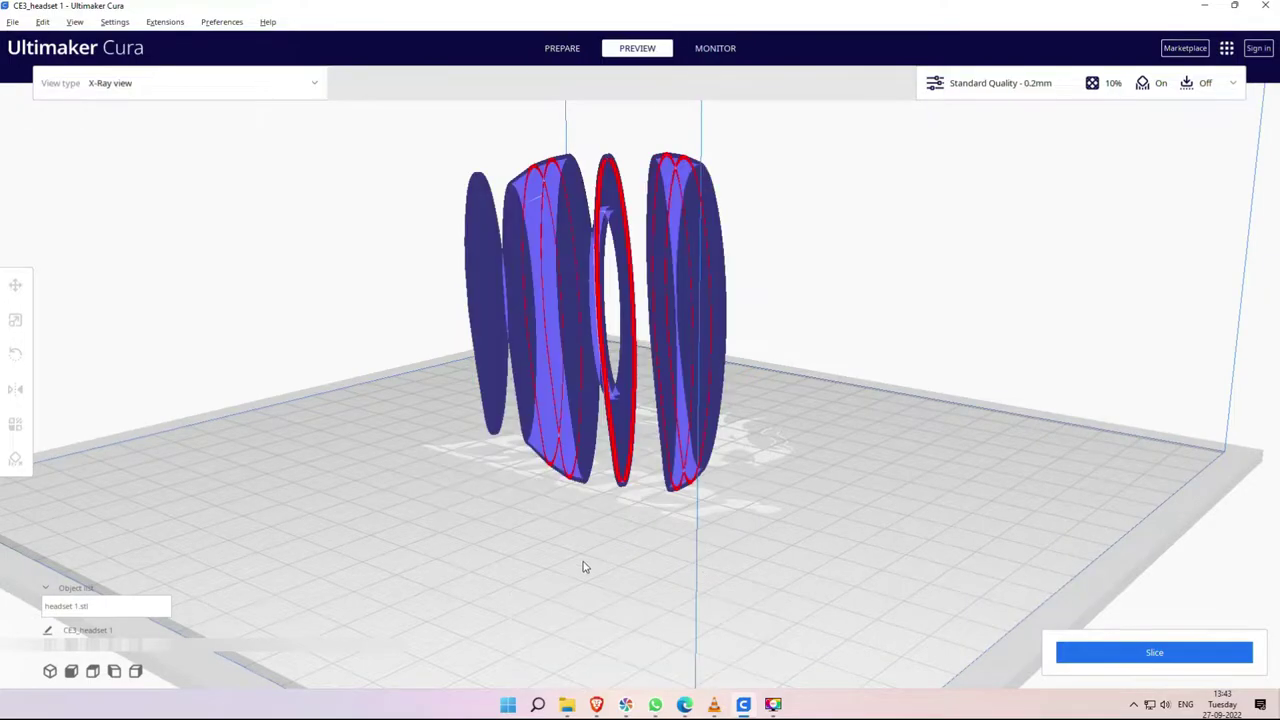
pyautogui.moveTo(585, 567); pyautogui.dragTo(526, 520, button='right')
pyautogui.rightClick(566, 453)
pyautogui.moveTo(700, 464)
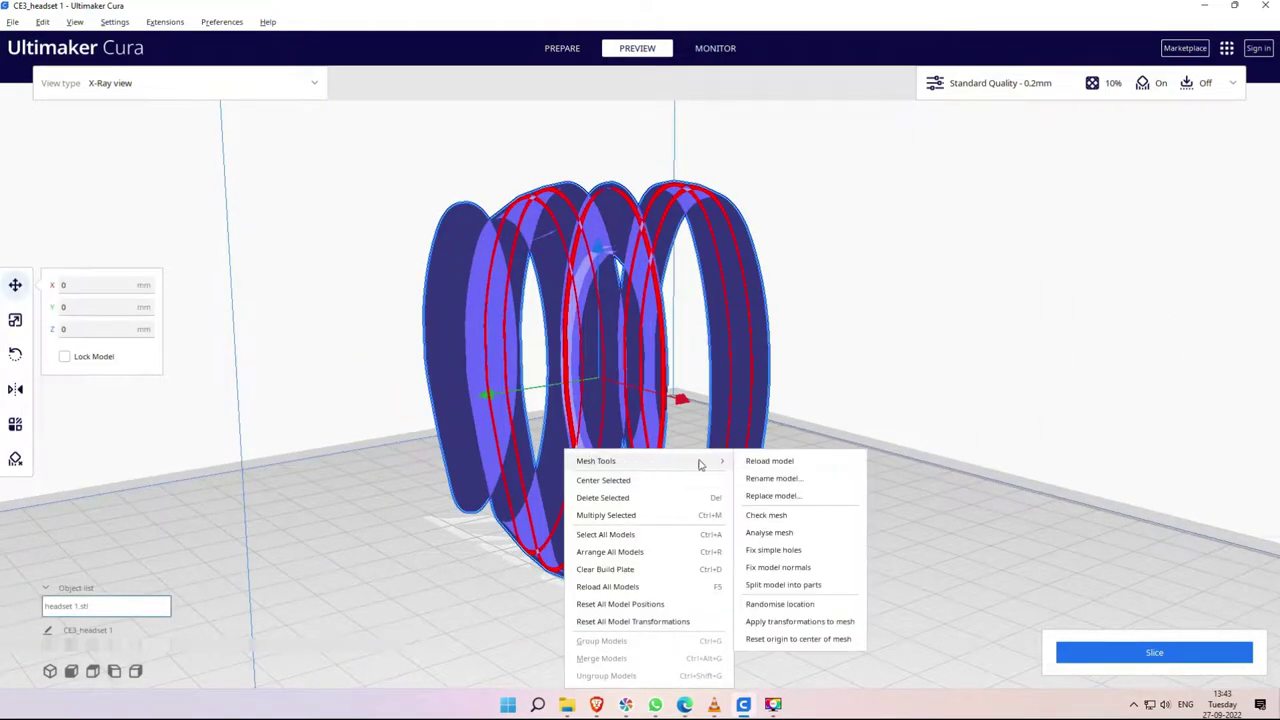
pyautogui.click(801, 466)
pyautogui.scroll(-2, 795, 508)
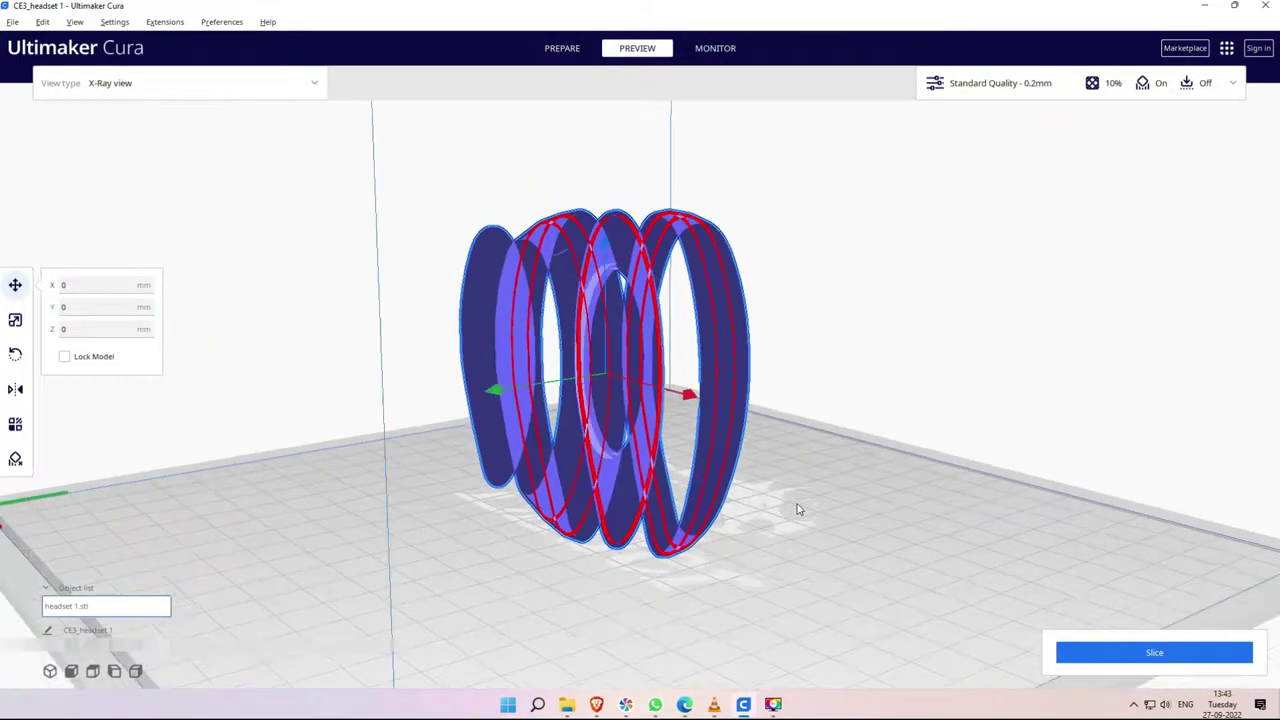
pyautogui.rightClick(657, 499)
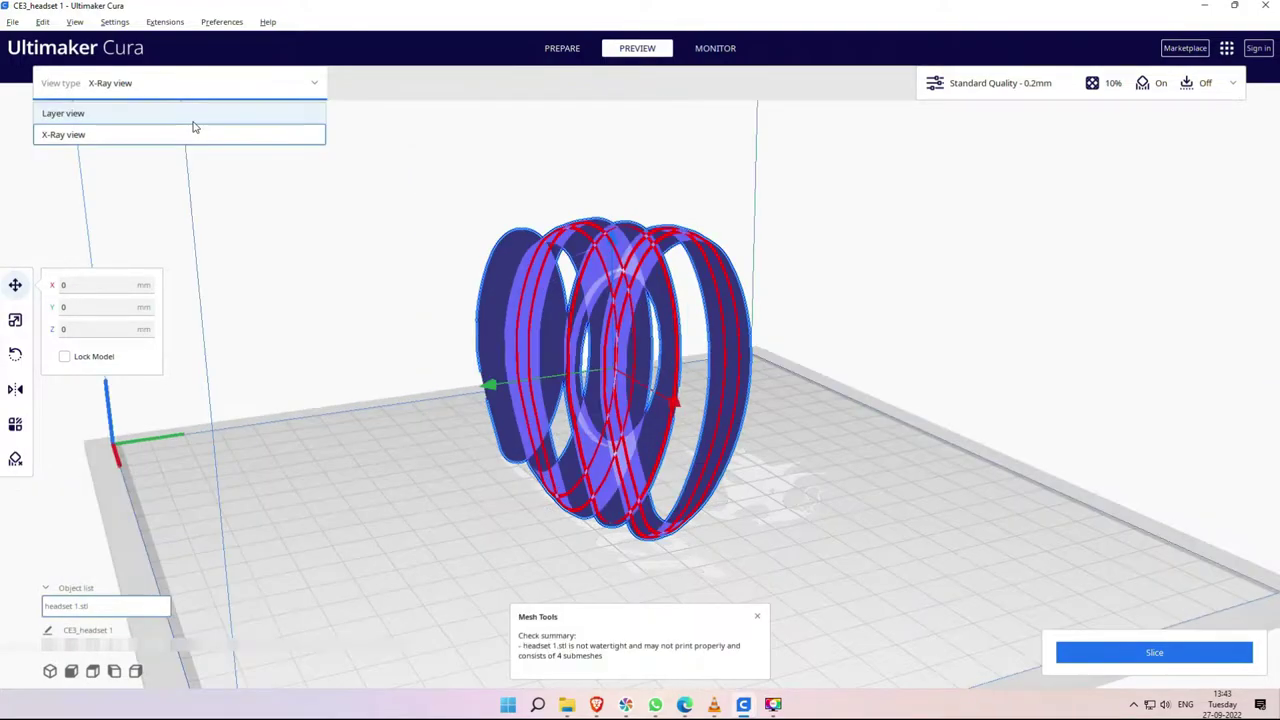
# Return to the Prepare stage and run Check mesh on the headset model again.
pyautogui.click(193, 120)
pyautogui.click(560, 48)
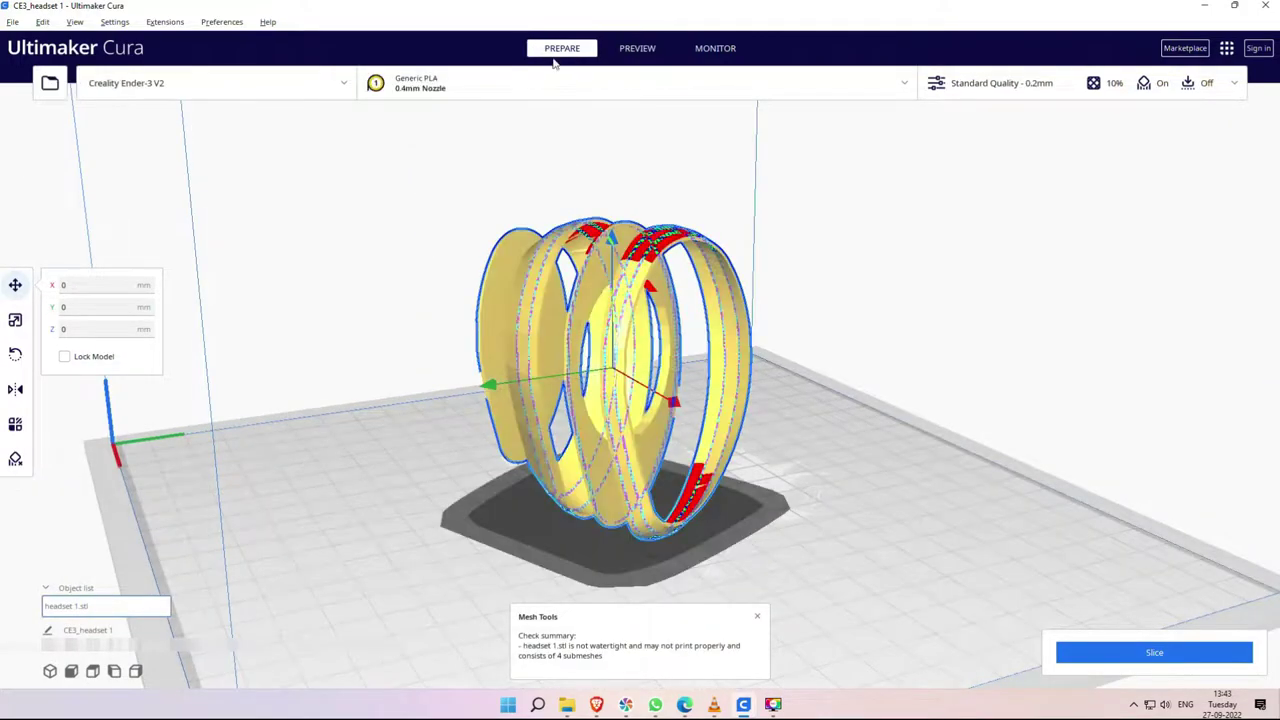
pyautogui.moveTo(531, 561); pyautogui.dragTo(650, 456, button='right')
pyautogui.rightClick(650, 456)
pyautogui.moveTo(689, 460)
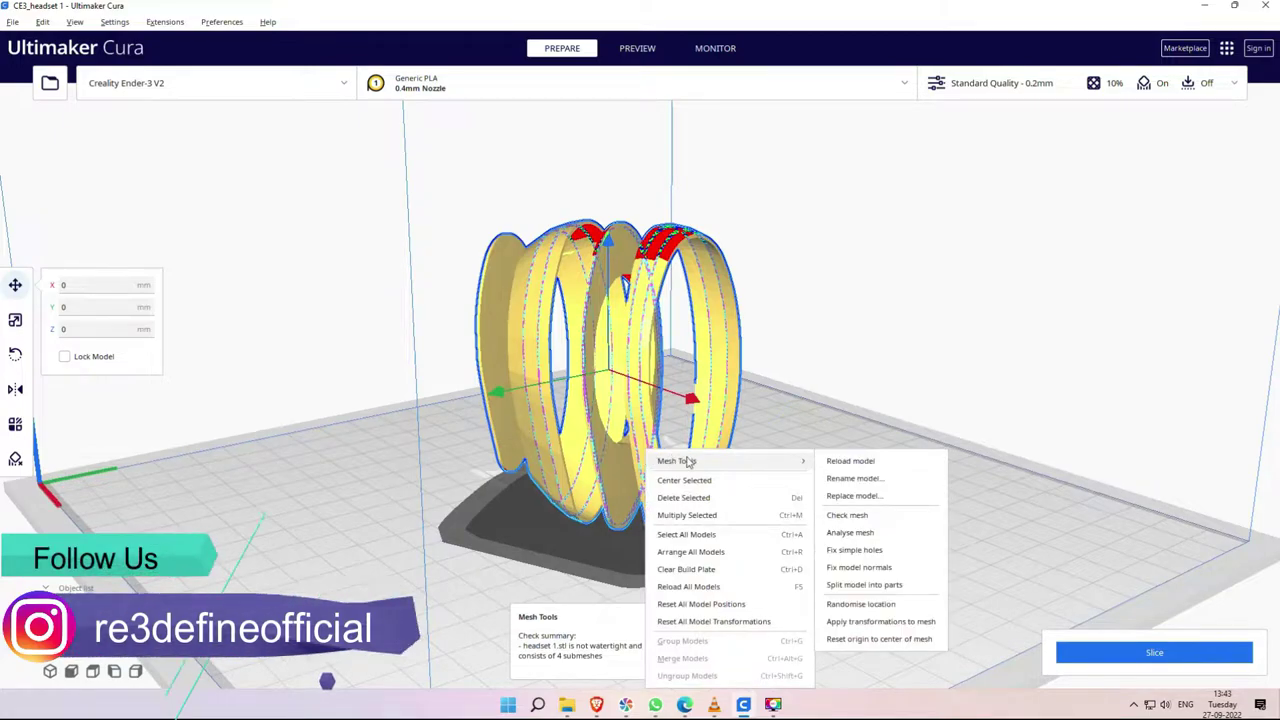
pyautogui.click(838, 516)
pyautogui.scroll(2, 557, 661)
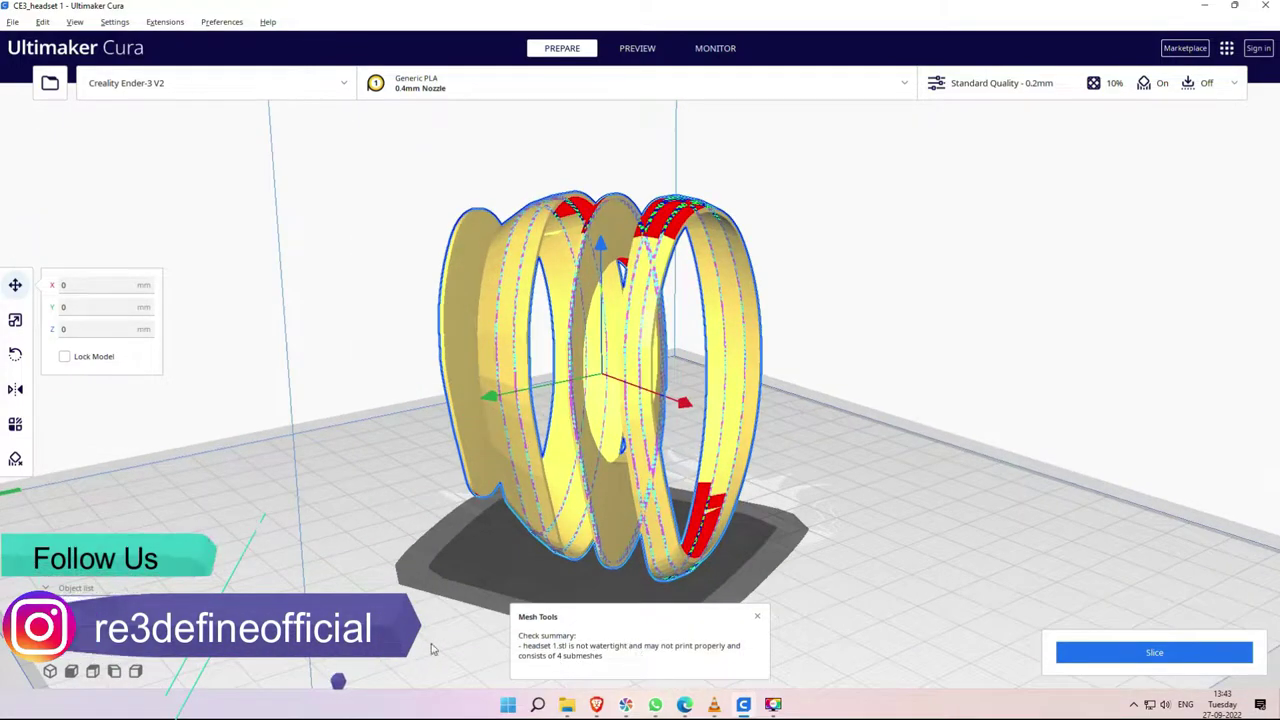
# Run Analyse mesh from the Mesh Tools on the headset model.
pyautogui.moveTo(431, 649); pyautogui.dragTo(397, 602, button='middle')
pyautogui.scroll(1, 397, 601)
pyautogui.rightClick(608, 415)
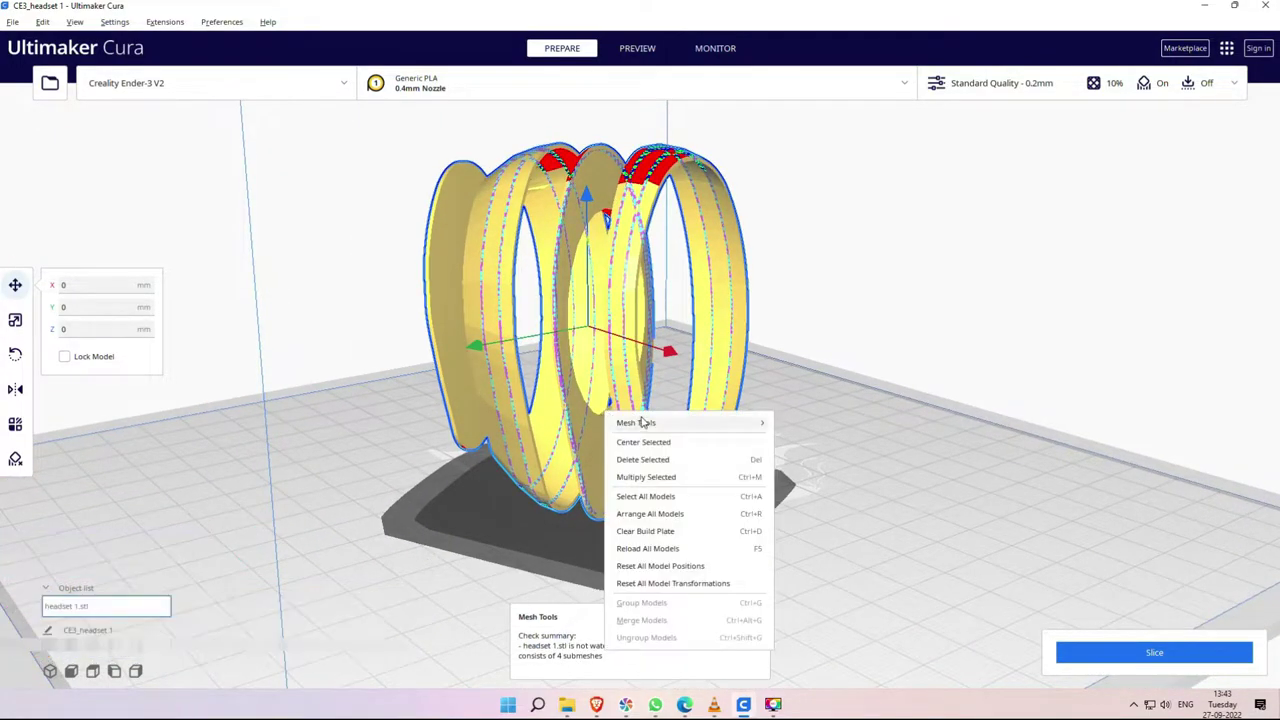
pyautogui.moveTo(715, 428)
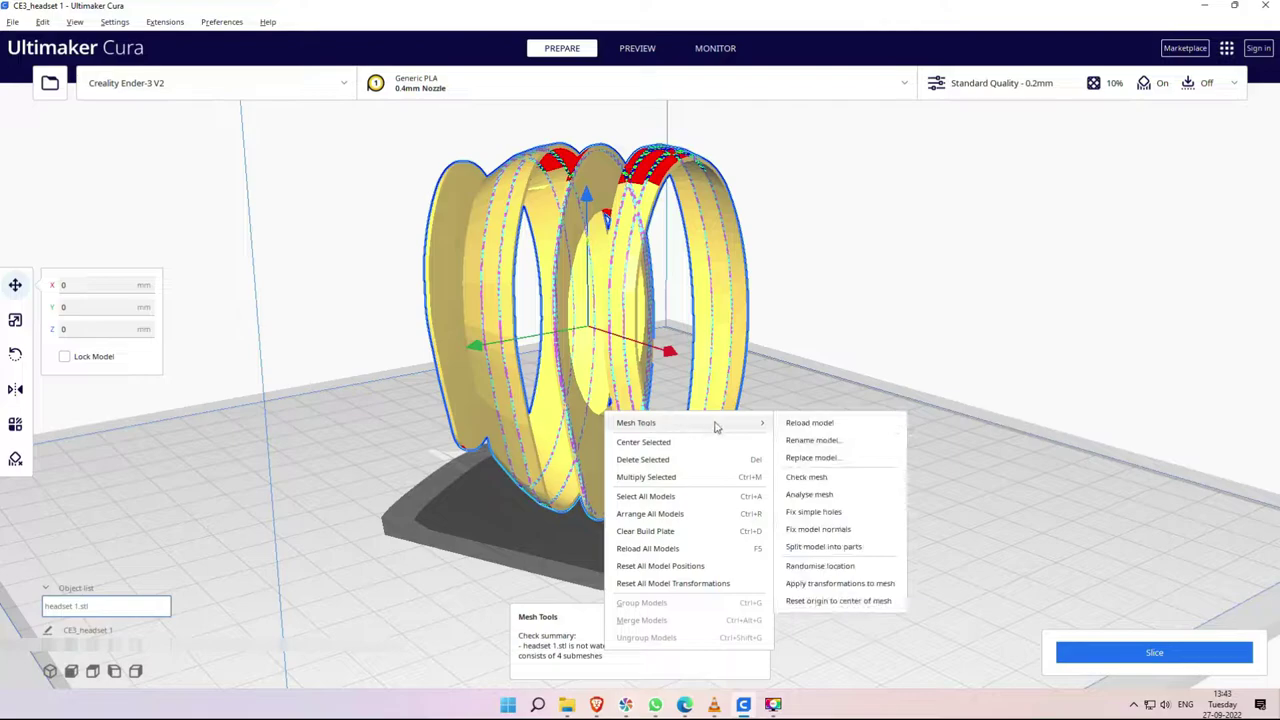
pyautogui.click(840, 494)
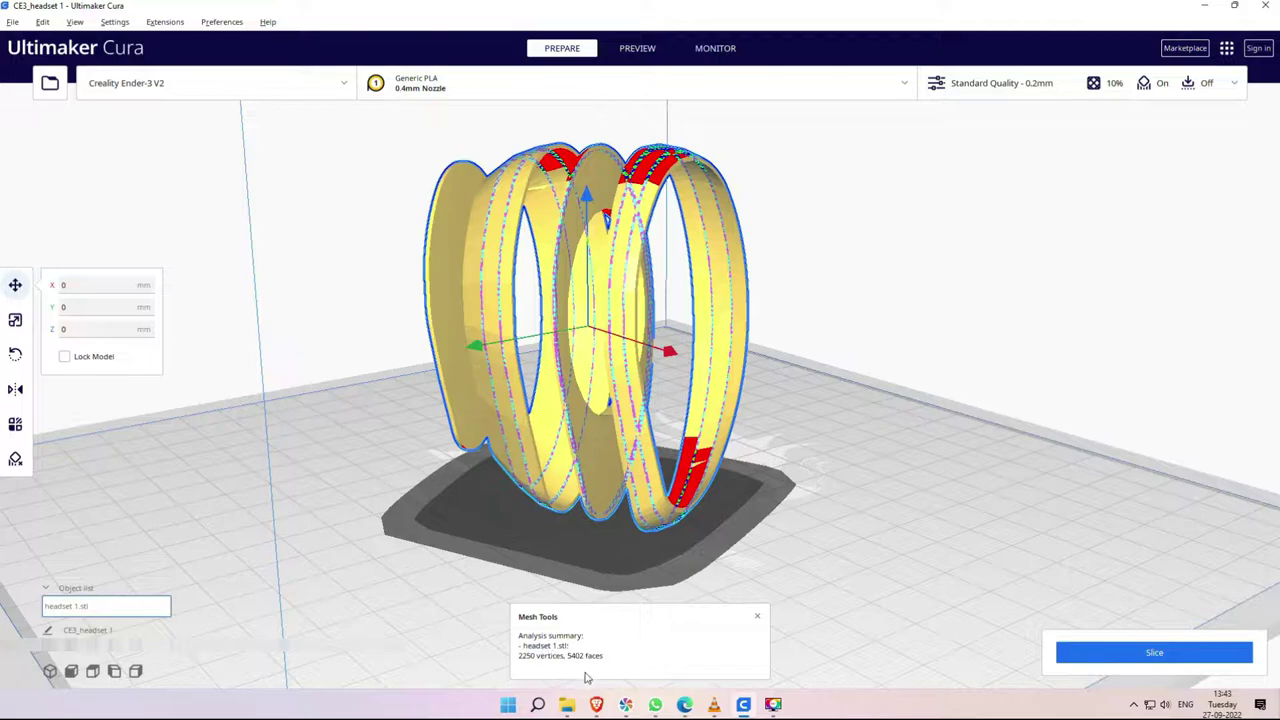
# Run Fix simple holes on the headset model, inspect the mesh from several sides and dismiss the Mesh Tools message.
pyautogui.rightClick(650, 438)
pyautogui.moveTo(693, 446)
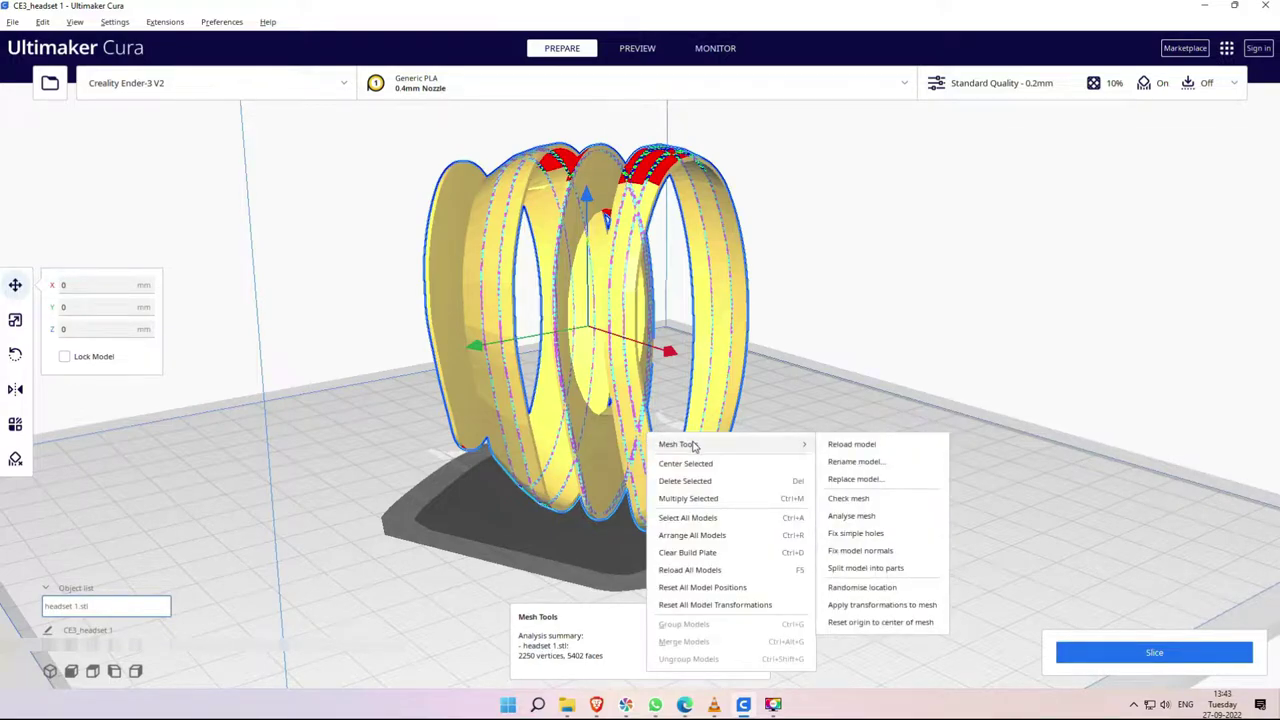
pyautogui.click(855, 535)
pyautogui.moveTo(806, 550); pyautogui.dragTo(557, 531, button='right')
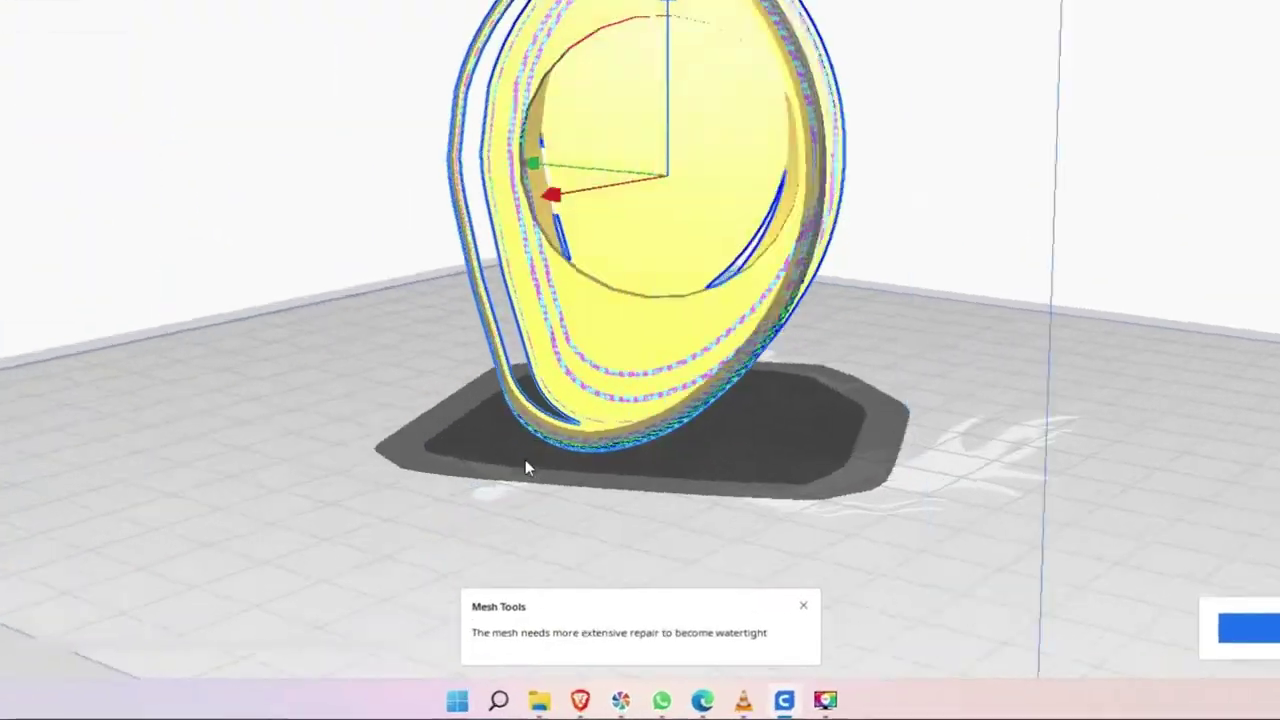
pyautogui.moveTo(525, 459); pyautogui.dragTo(940, 470, button='right')
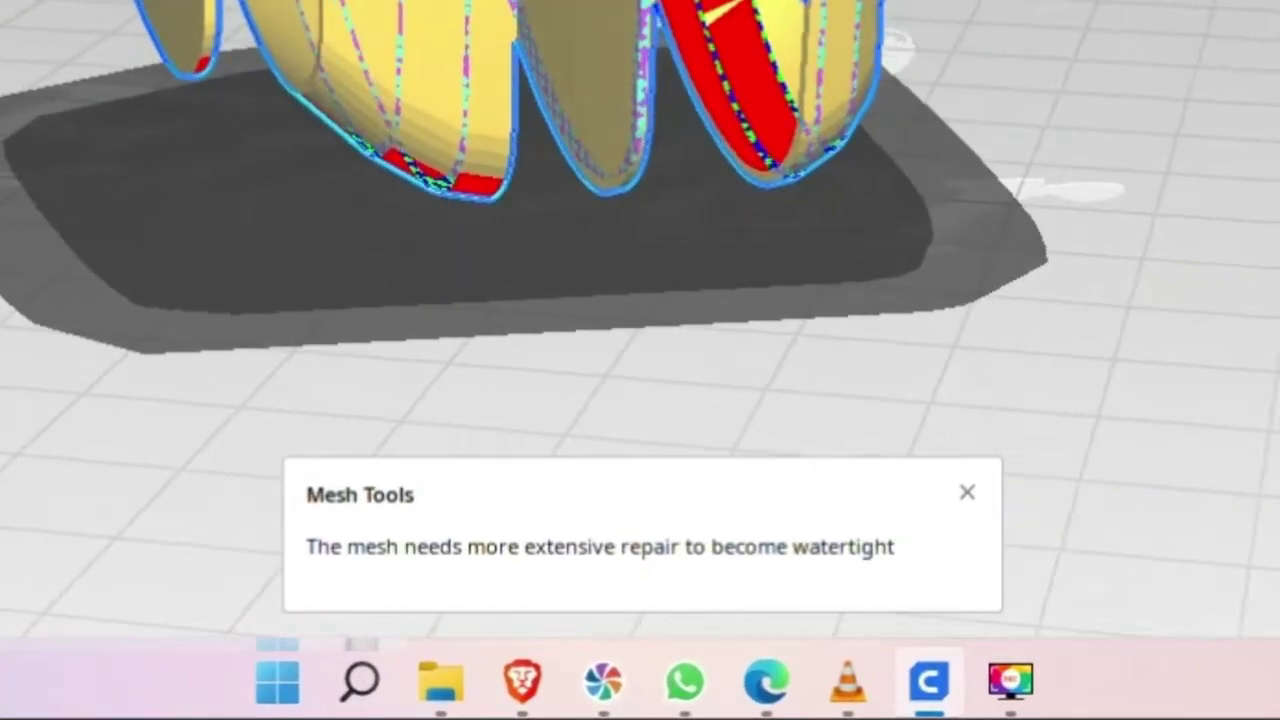
pyautogui.moveTo(900, 141); pyautogui.dragTo(888, 143, button='right')
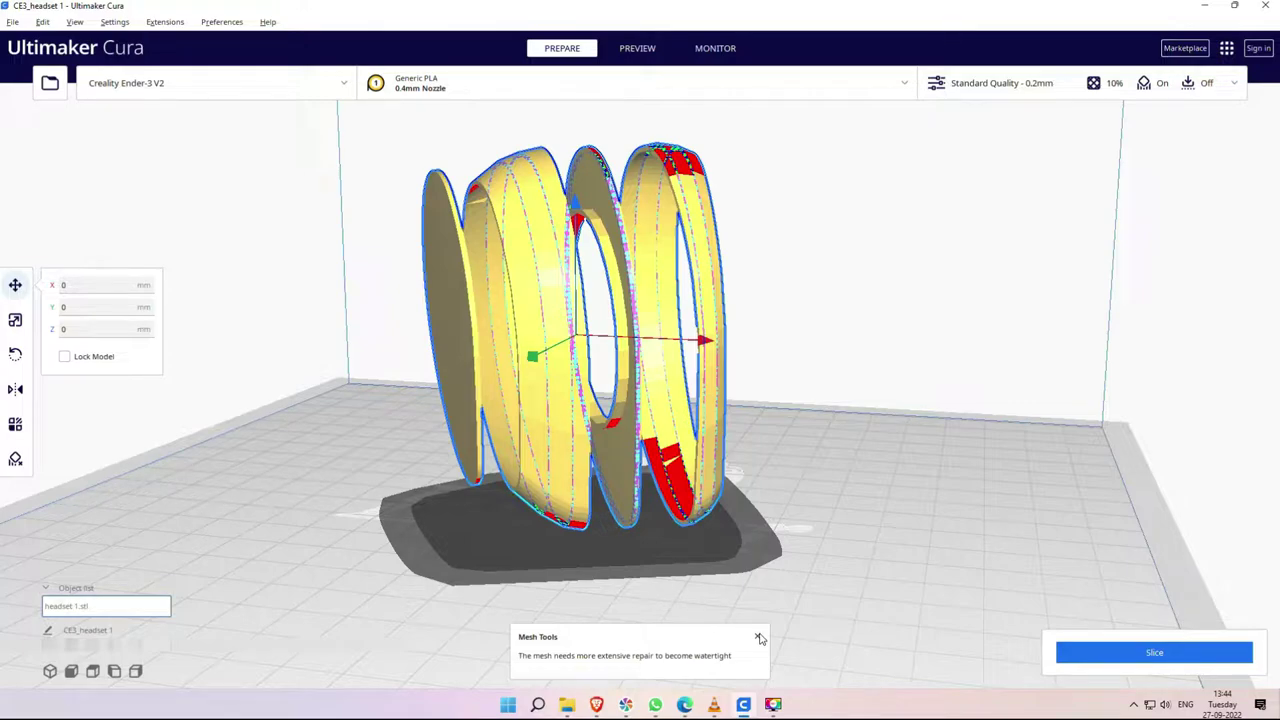
pyautogui.click(757, 637)
# Run Fix model normals on the headset model and inspect its red-marked faces.
pyautogui.rightClick(712, 466)
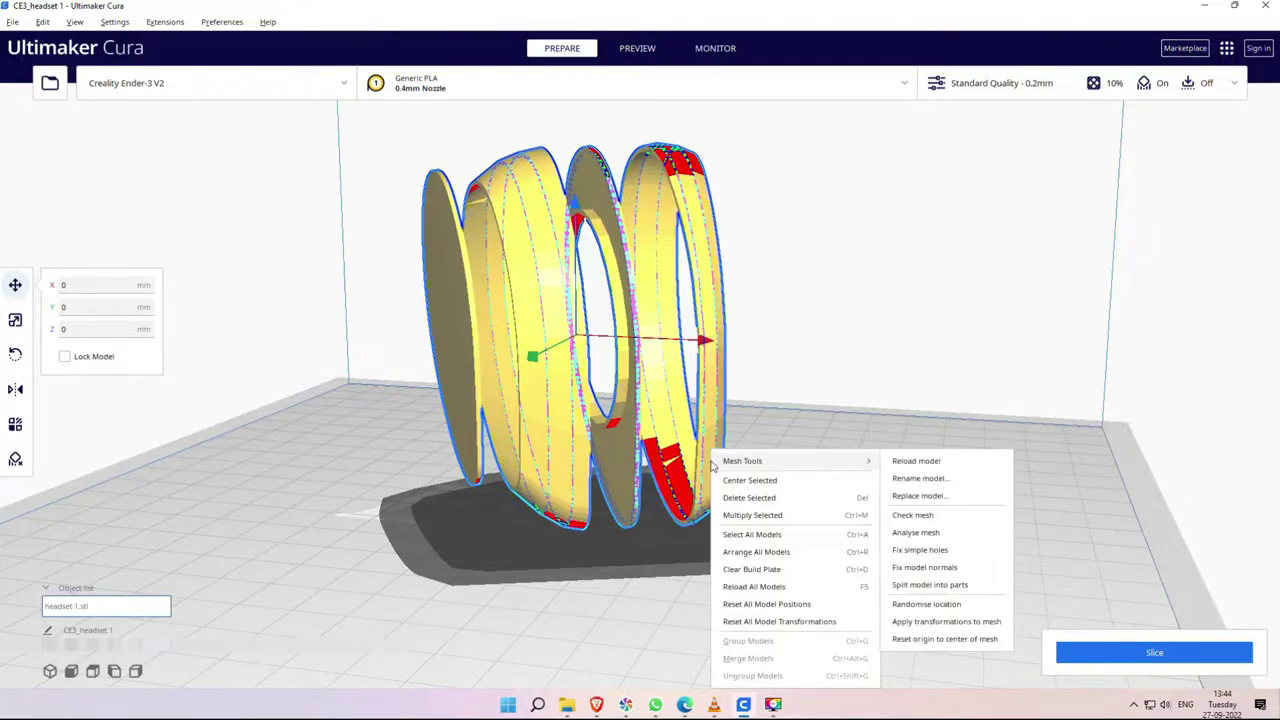
pyautogui.click(645, 592)
pyautogui.moveTo(651, 610); pyautogui.dragTo(694, 626, button='right')
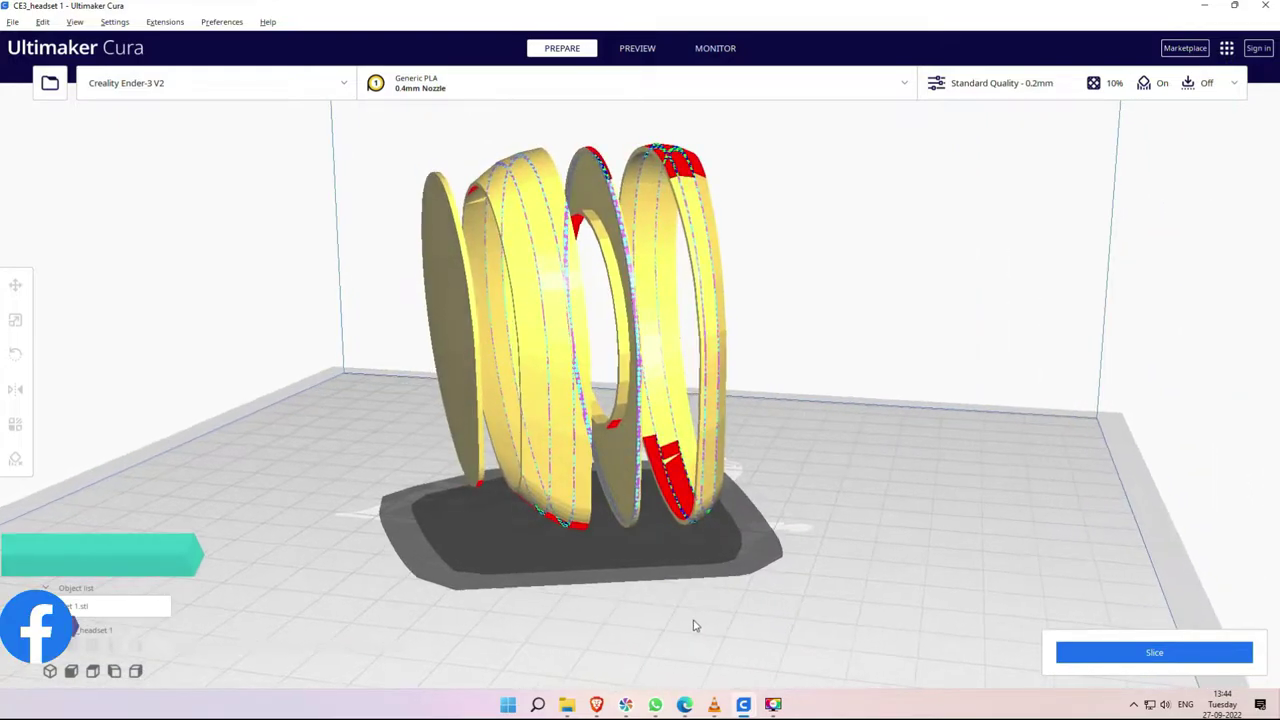
pyautogui.rightClick(709, 421)
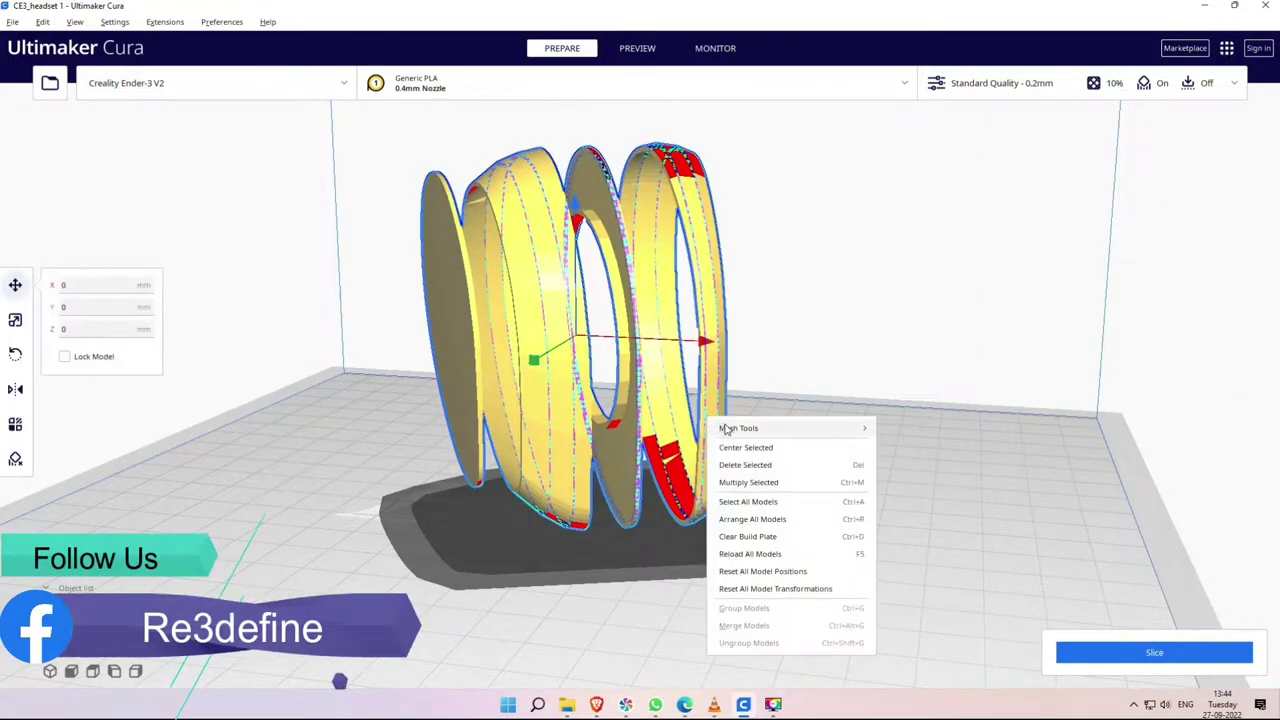
pyautogui.moveTo(851, 430)
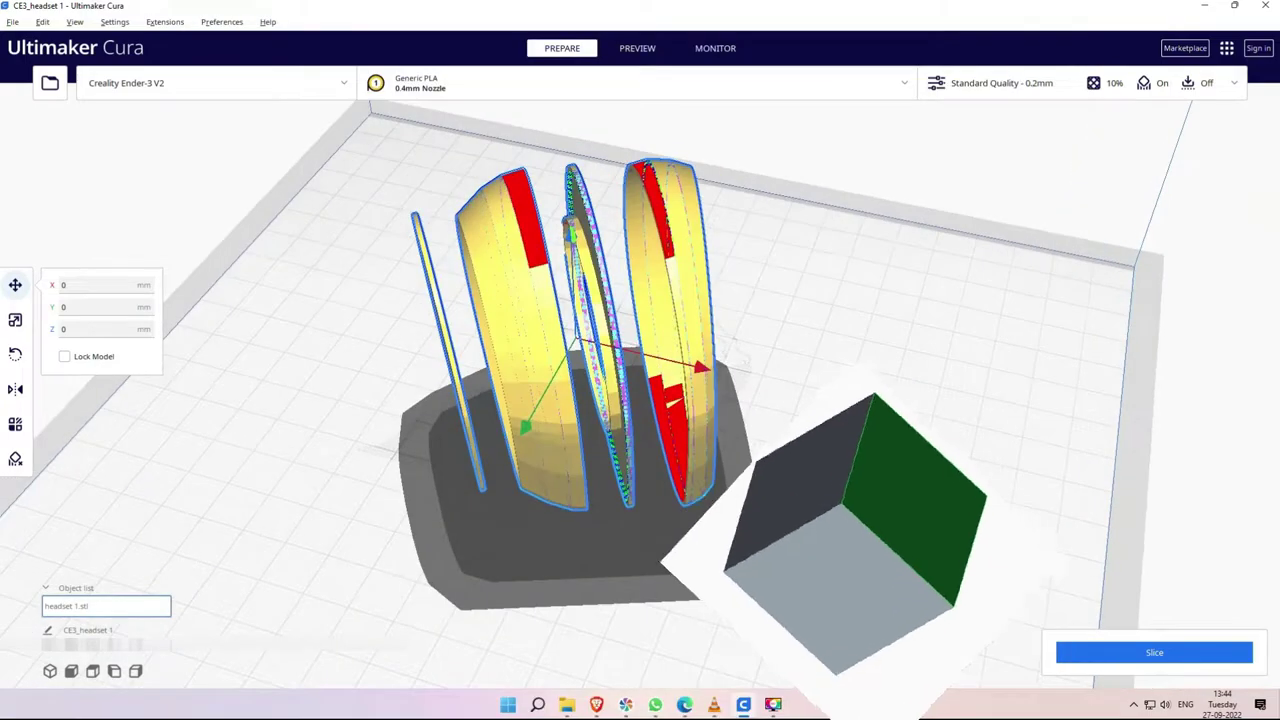
pyautogui.click(776, 645)
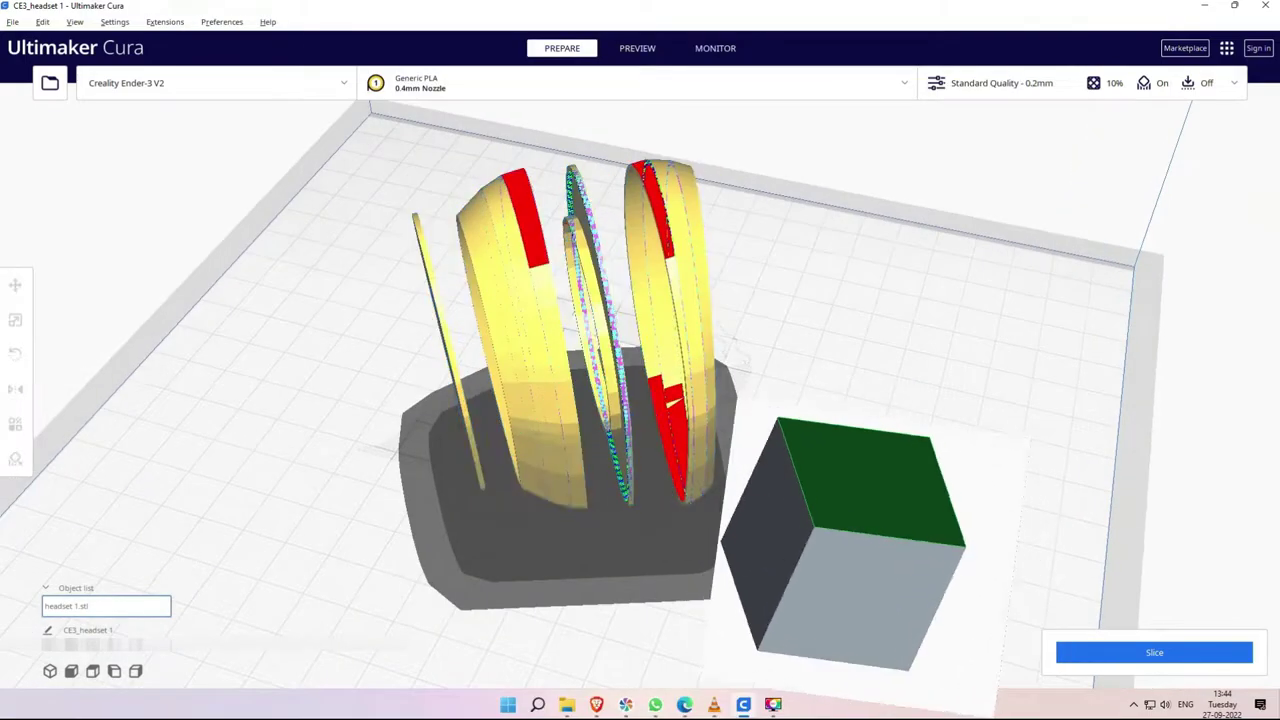
pyautogui.moveTo(776, 645); pyautogui.dragTo(723, 437, button='right')
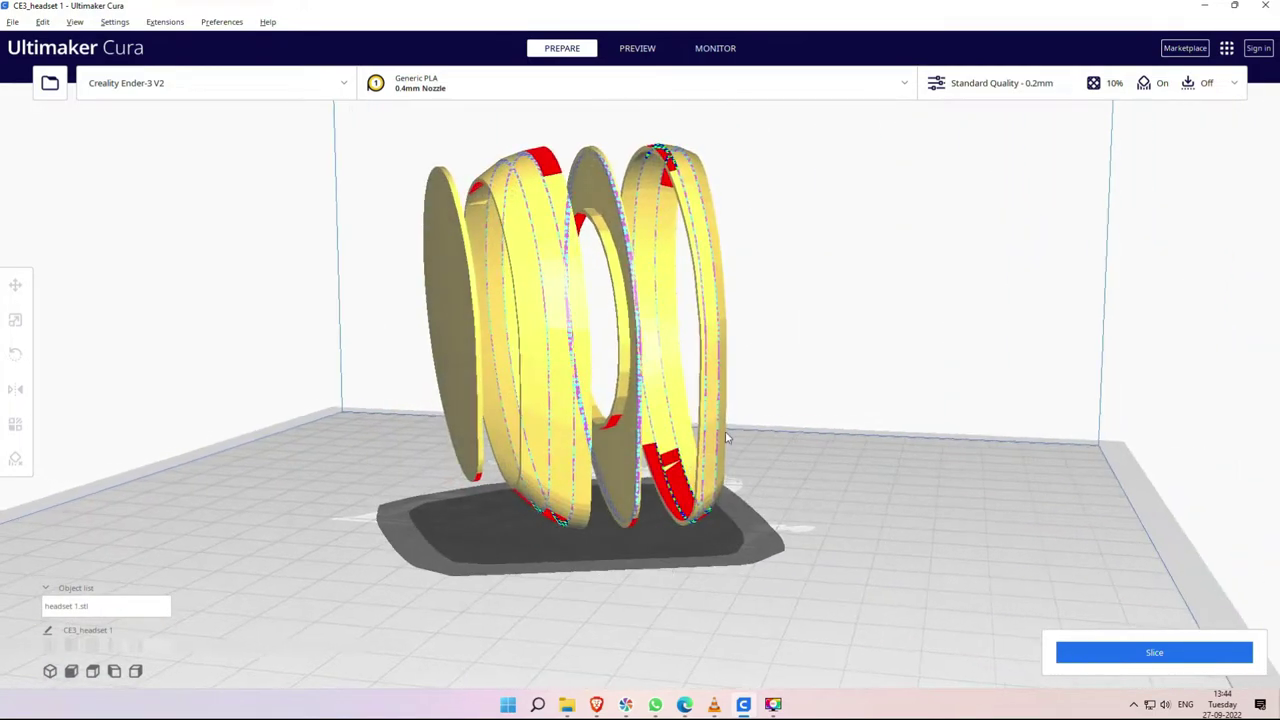
# Split the headset model into its separate parts with Mesh Tools.
pyautogui.click(716, 440)
pyautogui.rightClick(713, 452)
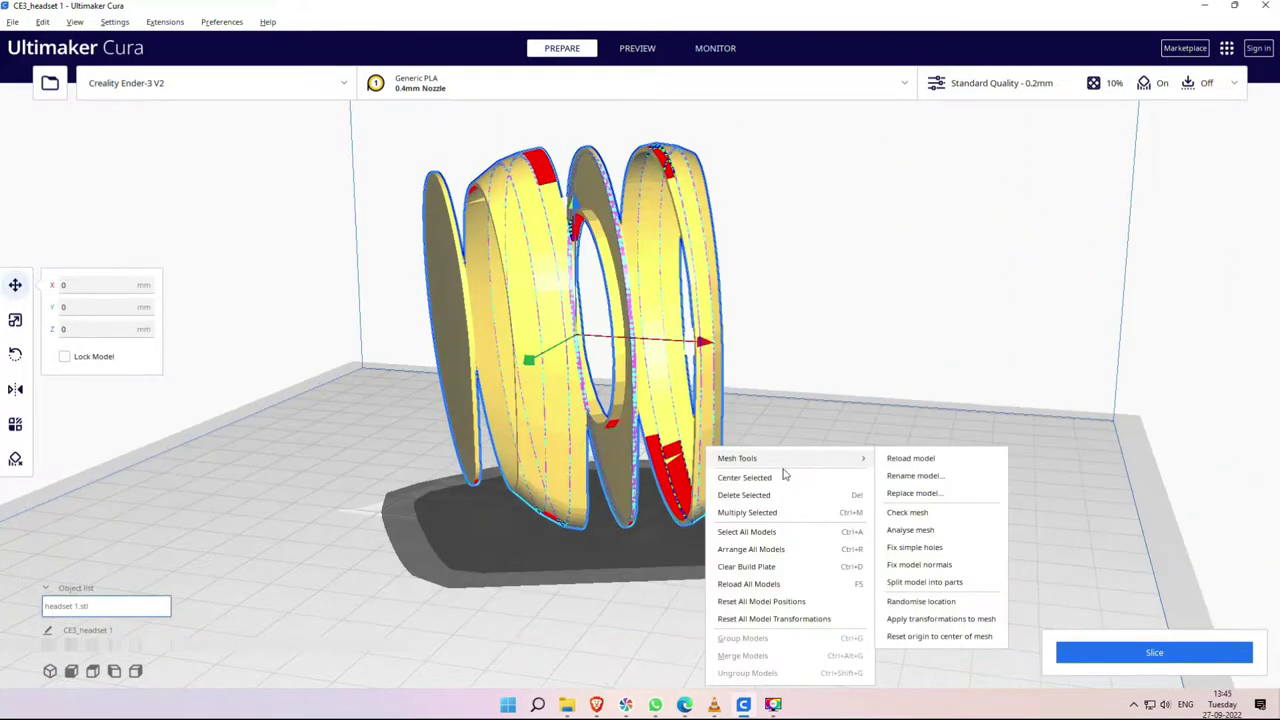
pyautogui.click(924, 582)
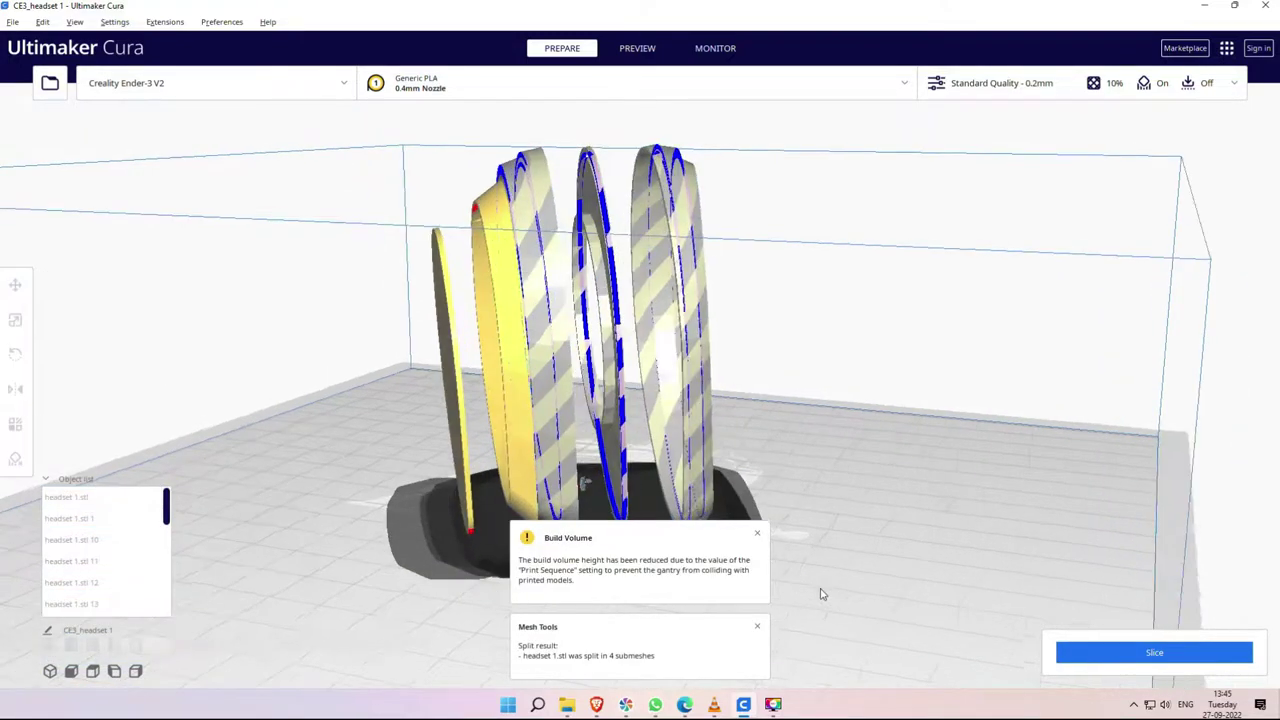
pyautogui.moveTo(821, 594); pyautogui.dragTo(834, 603, button='right')
# Pull the ring-shaped headset parts away from the rest so the separate pieces stand apart along the X axis.
pyautogui.click(706, 492)
pyautogui.moveTo(810, 354); pyautogui.dragTo(923, 360)
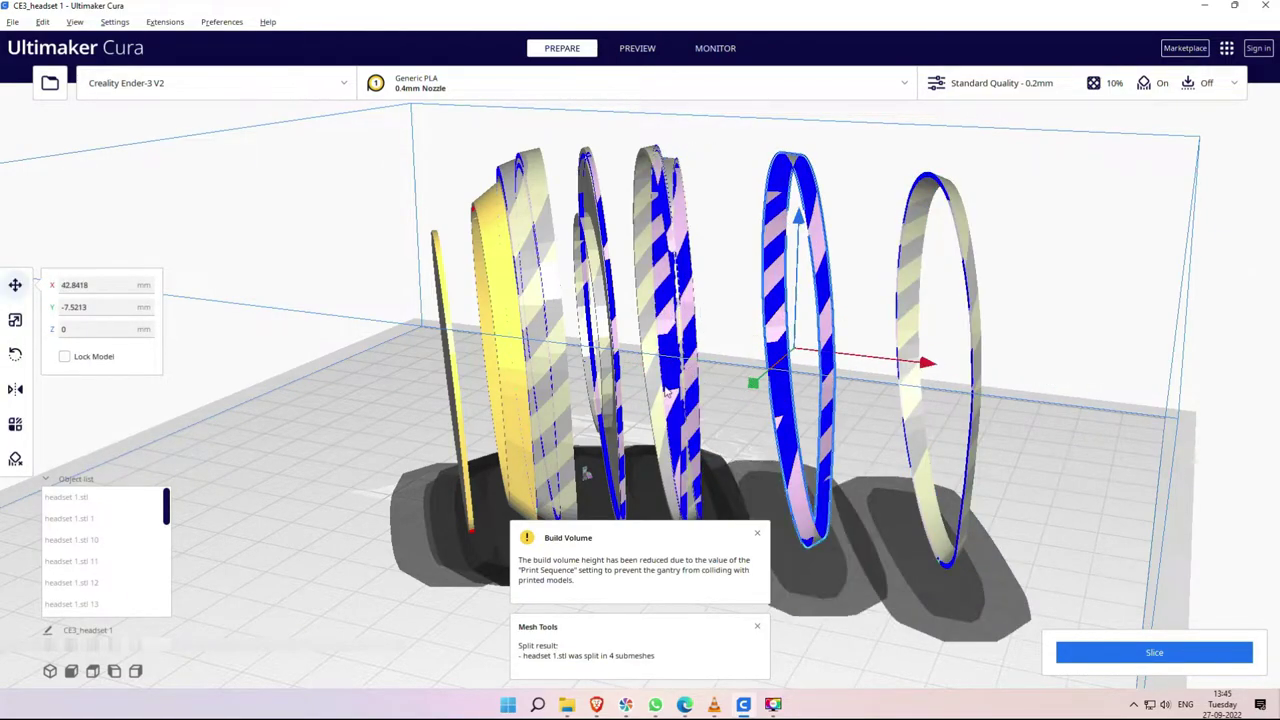
pyautogui.click(688, 386)
pyautogui.moveTo(804, 354); pyautogui.dragTo(870, 361)
pyautogui.moveTo(668, 380); pyautogui.dragTo(482, 395)
pyautogui.click(603, 407)
pyautogui.click(482, 395)
pyautogui.click(452, 395)
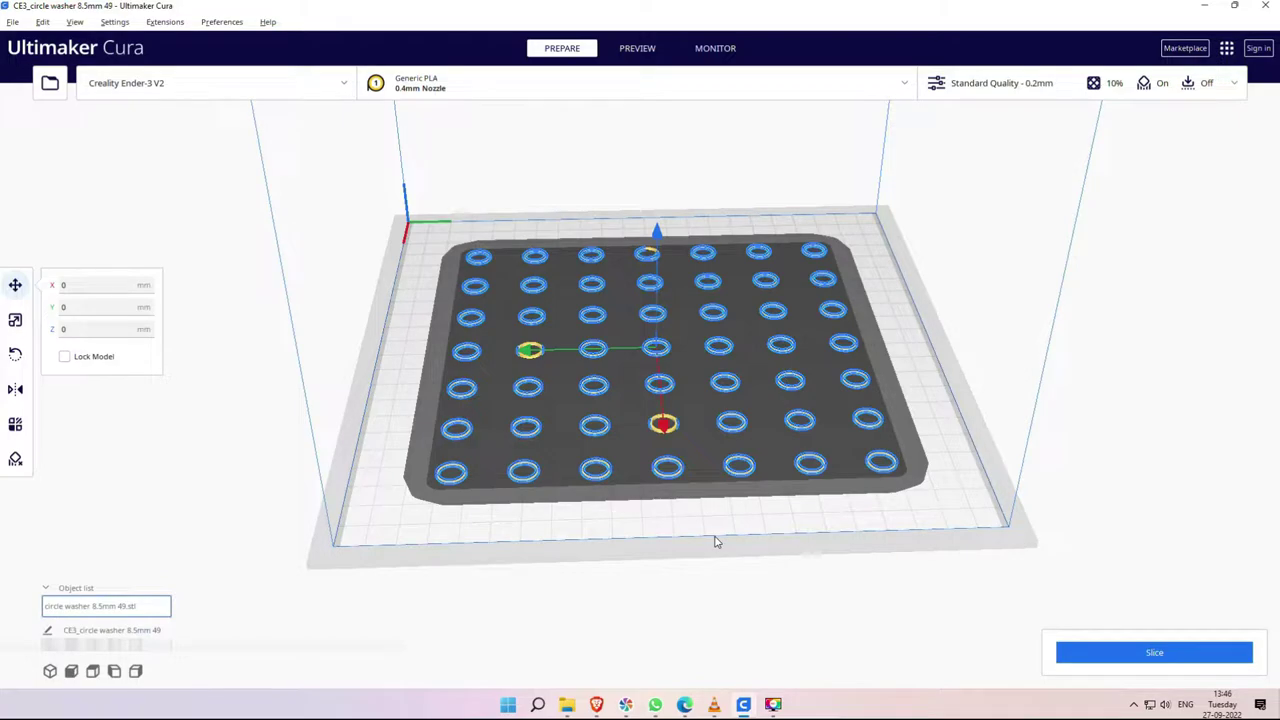
# Delete the circle washer 8.5mm 49 model from the build plate and import Circle 8mm washer.stl.
pyautogui.click(731, 492)
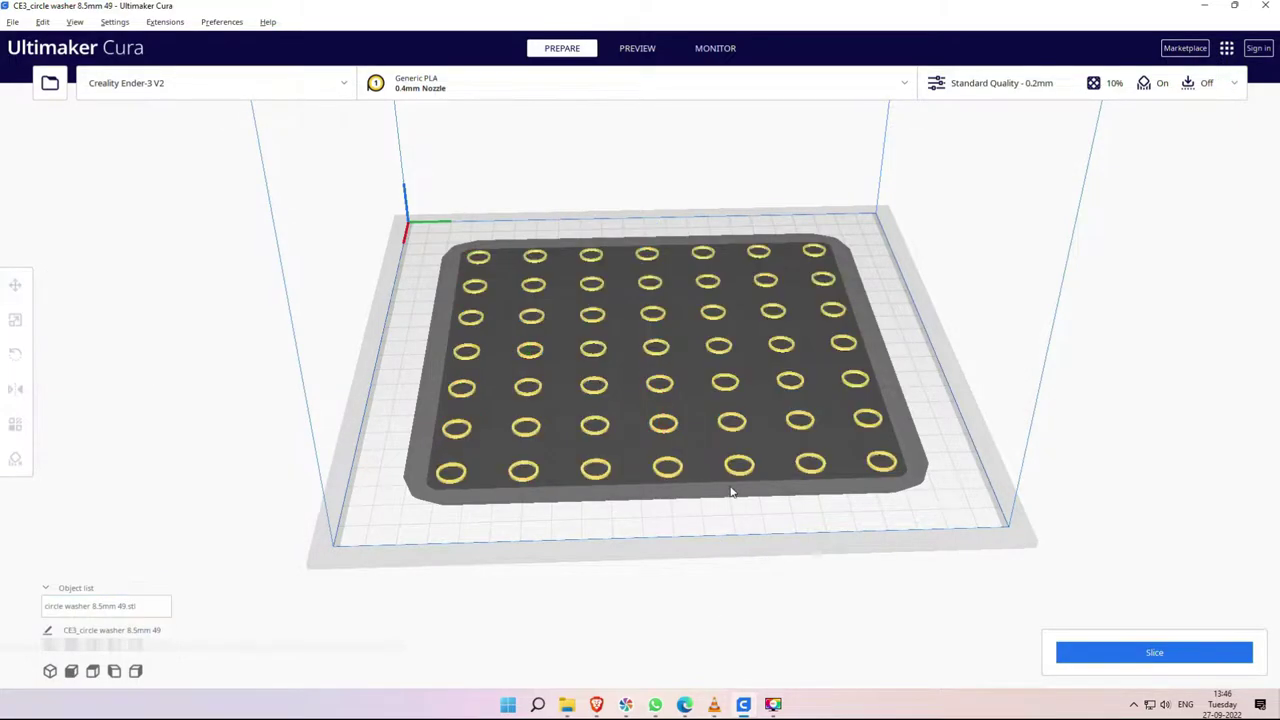
pyautogui.hotkey('ctrl', 'a')
pyautogui.press('Delete')
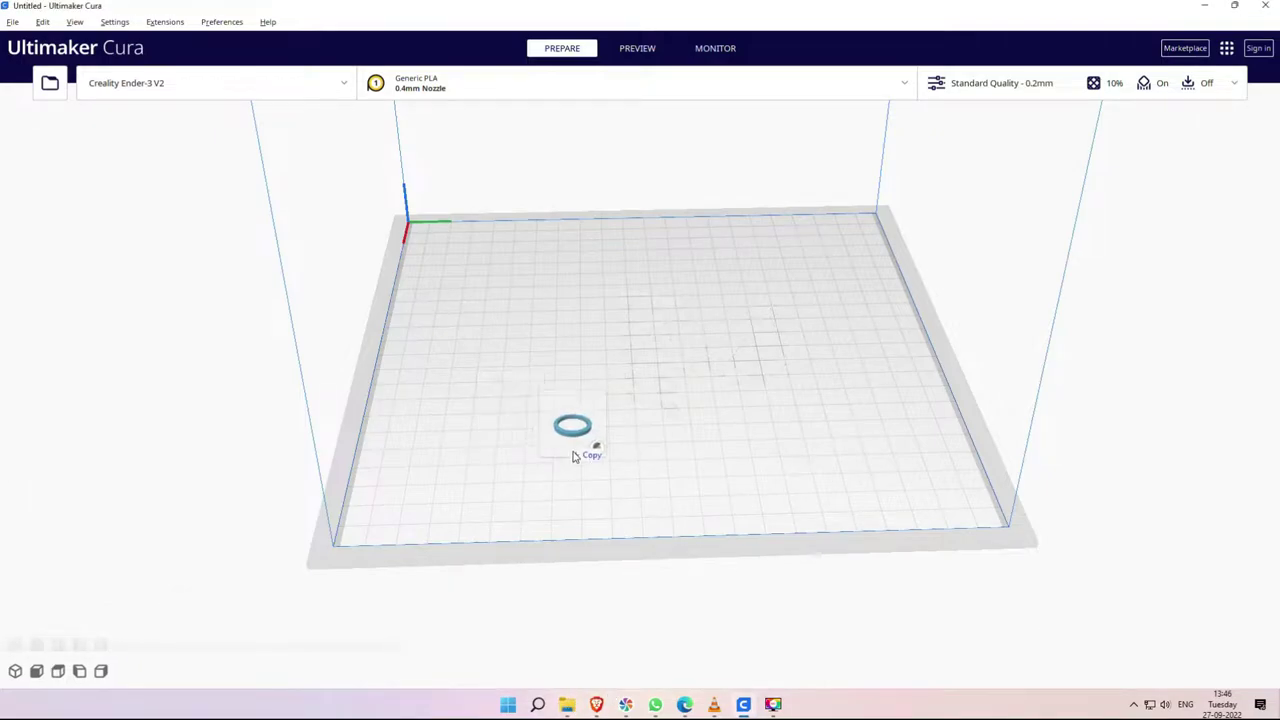
pyautogui.moveTo(572, 455); pyautogui.dragTo(574, 456)
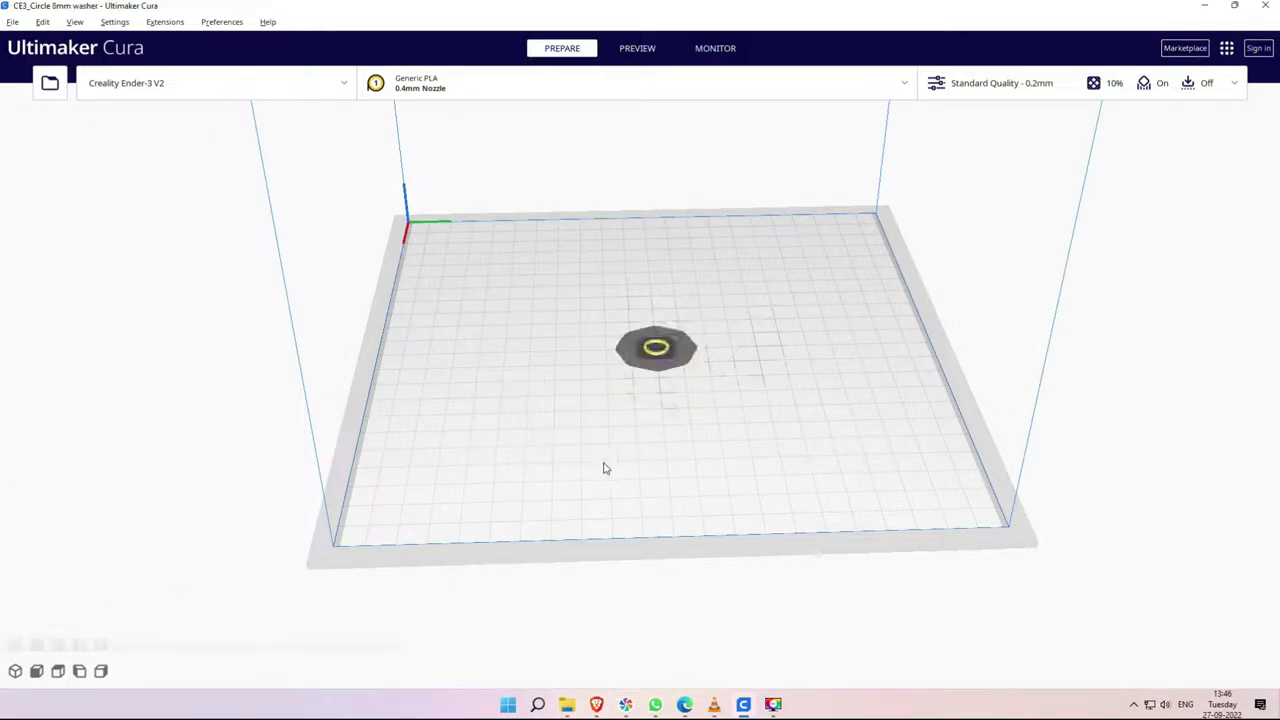
# Multiply the single 8 mm washer with the number of copies set to 25.
pyautogui.moveTo(604, 480); pyautogui.dragTo(642, 505, button='right')
pyautogui.moveTo(660, 427); pyautogui.dragTo(631, 487, button='right')
pyautogui.rightClick(636, 407)
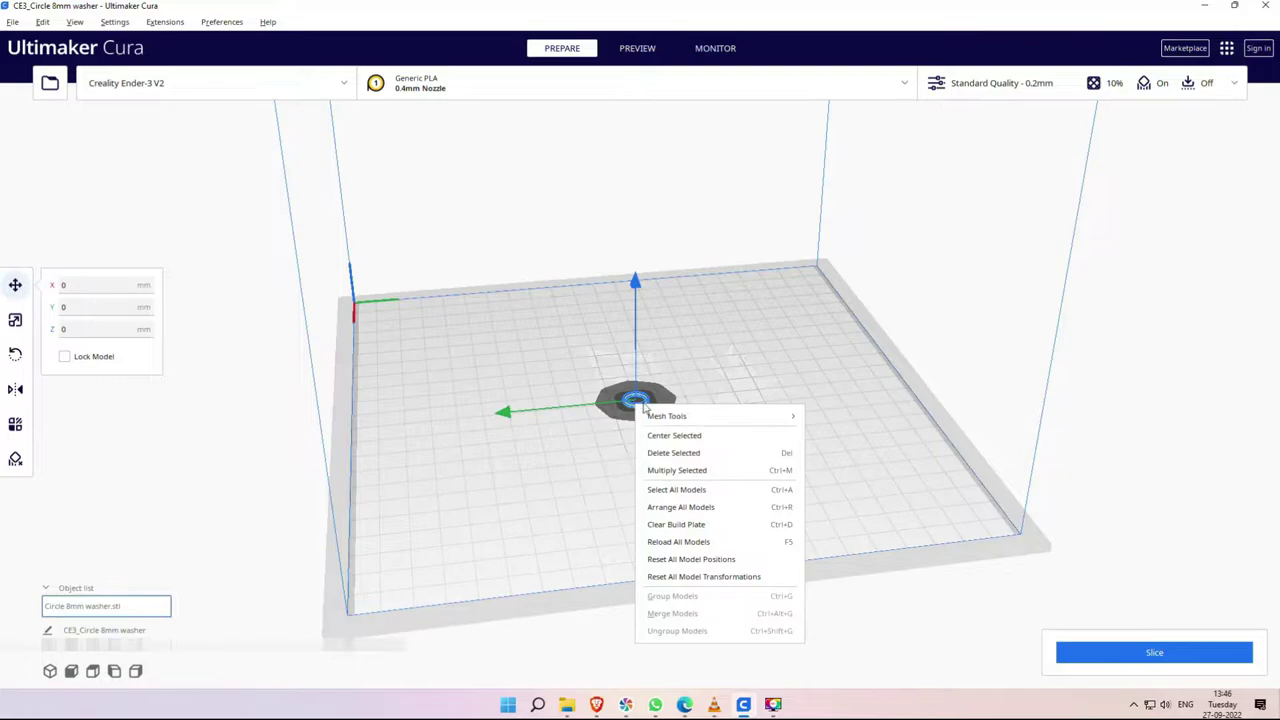
pyautogui.click(684, 474)
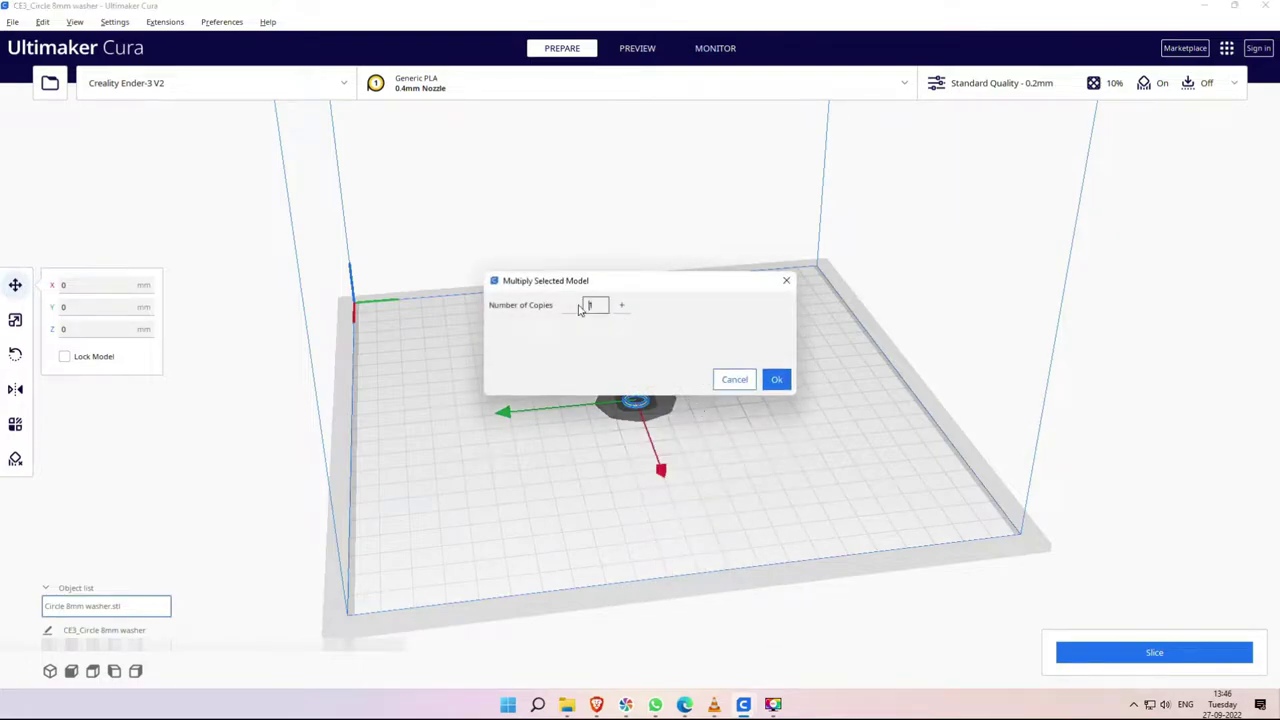
pyautogui.write('20')
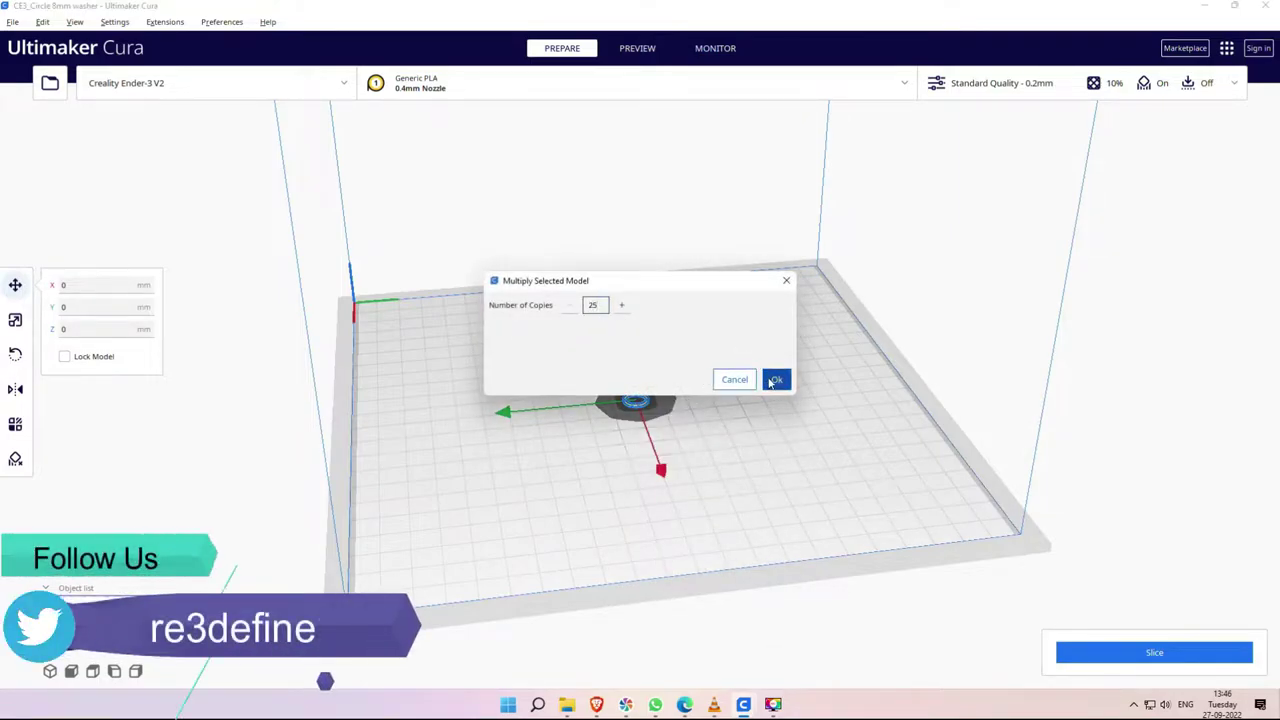
pyautogui.click(776, 379)
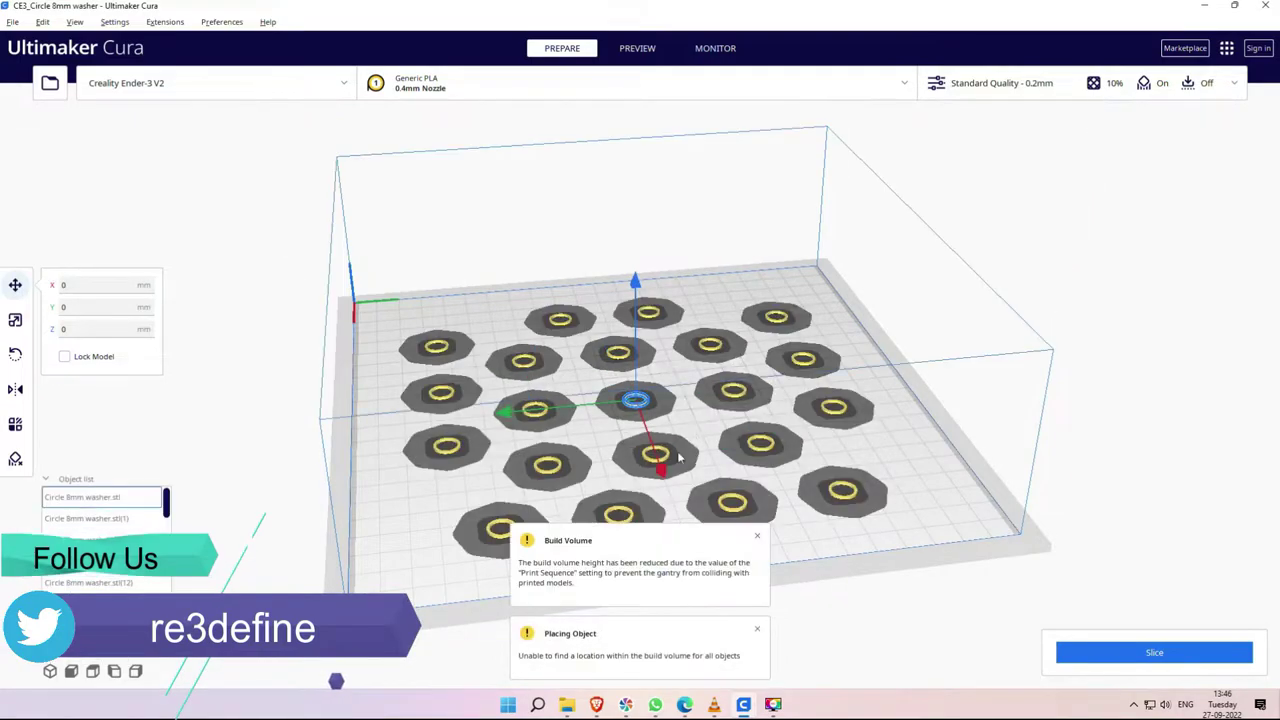
# Inspect the washer copies on and beside the build plate, and try to shift the far corner washer outward.
pyautogui.scroll(-3, 681, 463)
pyautogui.moveTo(683, 460); pyautogui.dragTo(634, 309, button='middle')
pyautogui.moveTo(570, 405); pyautogui.dragTo(842, 460, button='right')
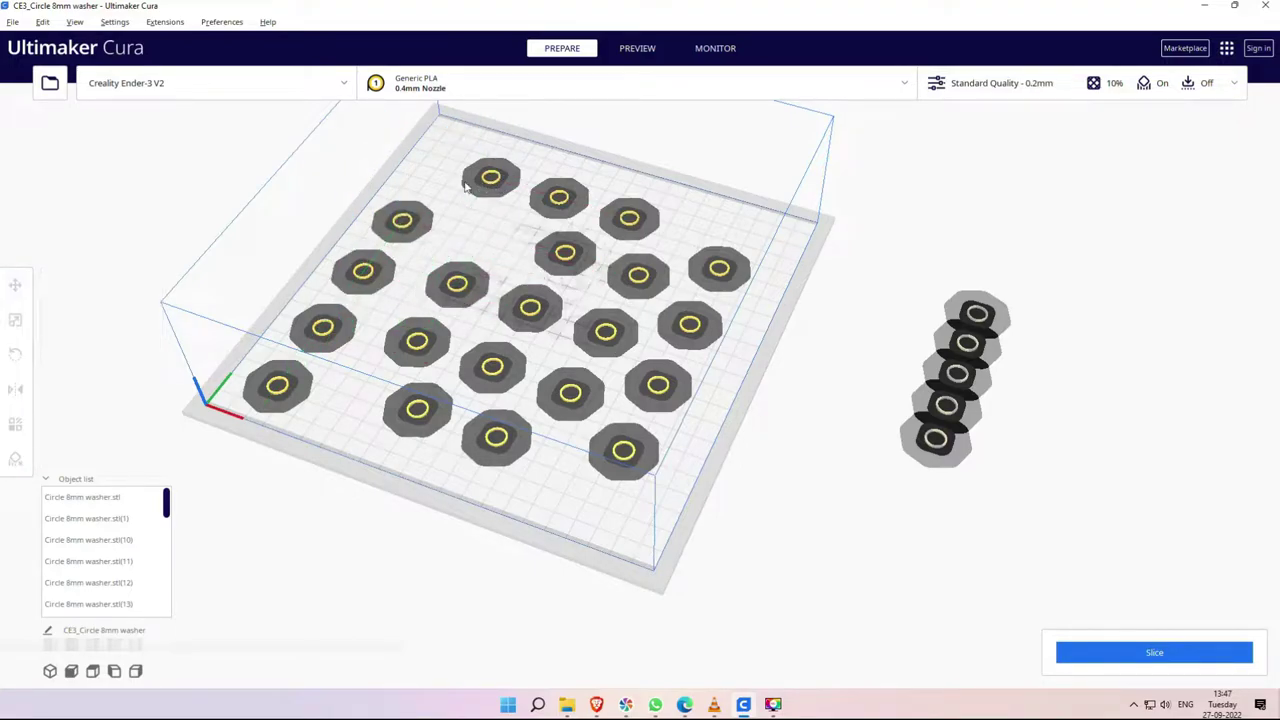
pyautogui.click(494, 186)
pyautogui.moveTo(496, 187); pyautogui.dragTo(441, 178)
pyautogui.click(460, 226)
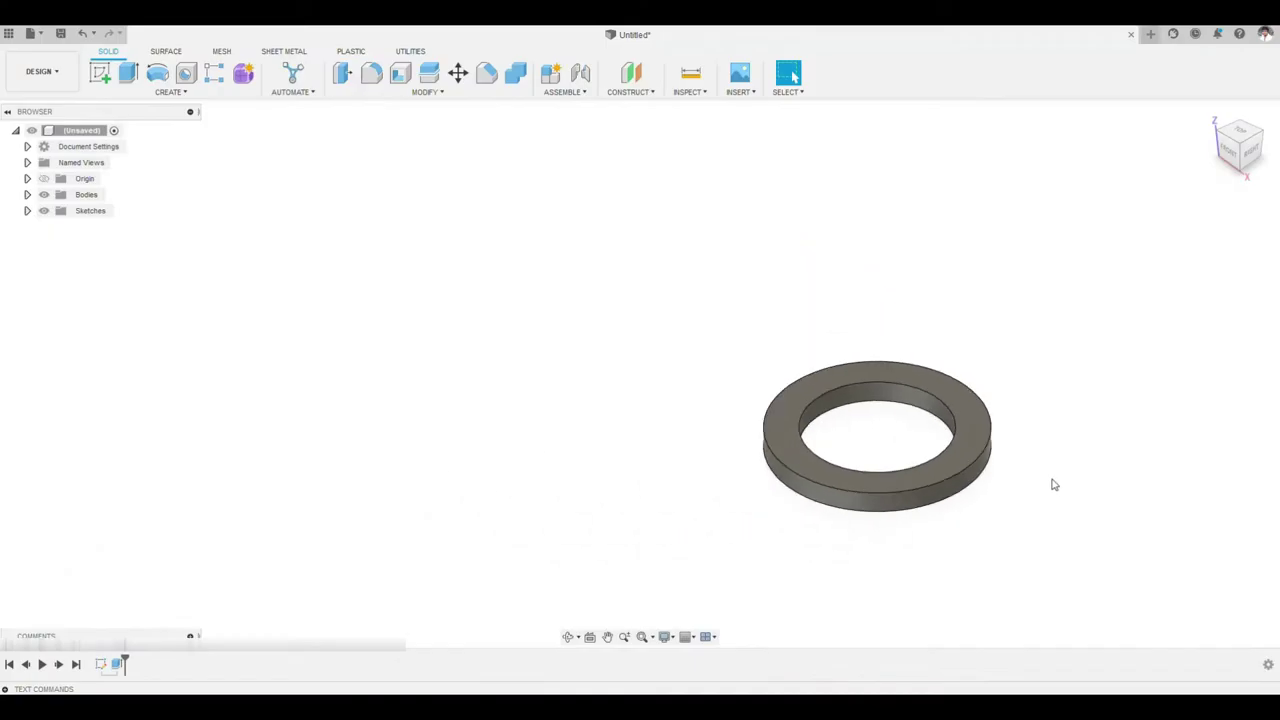
# Switch to Fusion 360 and start a rectangular pattern of the washer body along the horizontal axis through its centre.
pyautogui.moveTo(1051, 483); pyautogui.dragTo(689, 369, button='middle')
pyautogui.click(170, 92)
pyautogui.moveTo(160, 389)
pyautogui.click(243, 386)
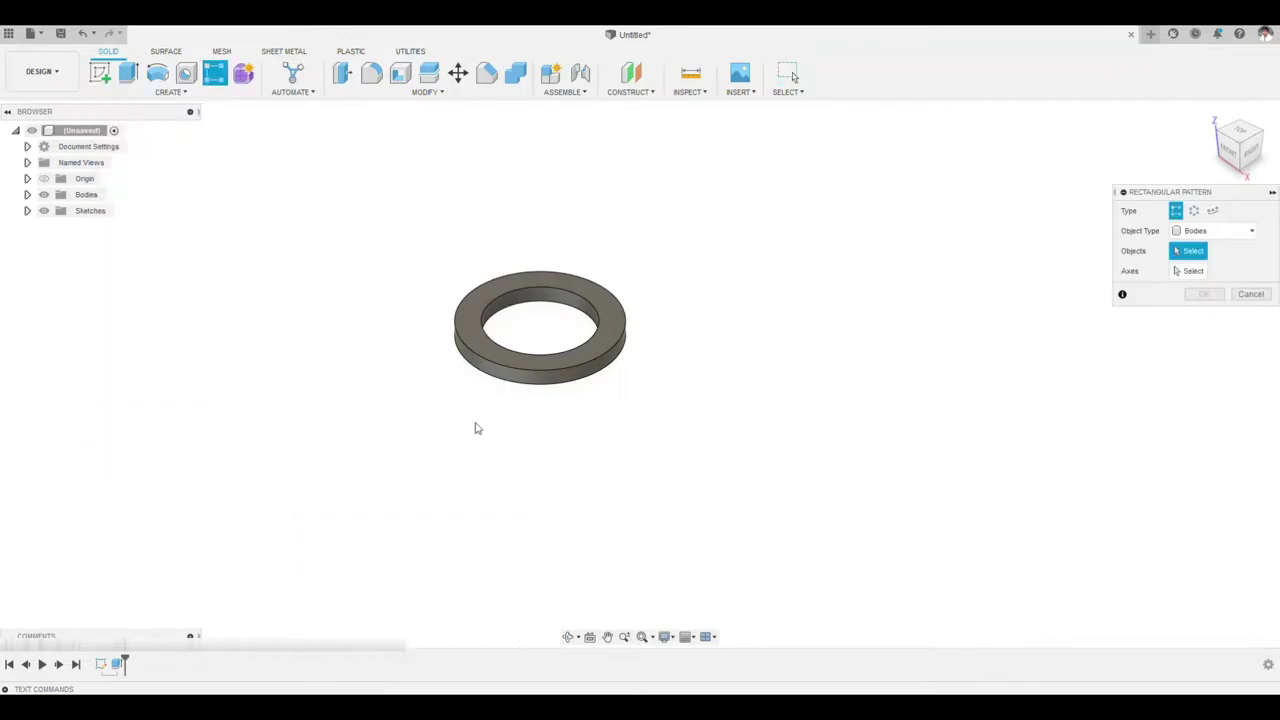
pyautogui.keyDown('shift'); pyautogui.moveTo(477, 429); pyautogui.dragTo(572, 342, button='middle'); pyautogui.keyUp('shift')
pyautogui.click(572, 342)
pyautogui.click(1190, 271)
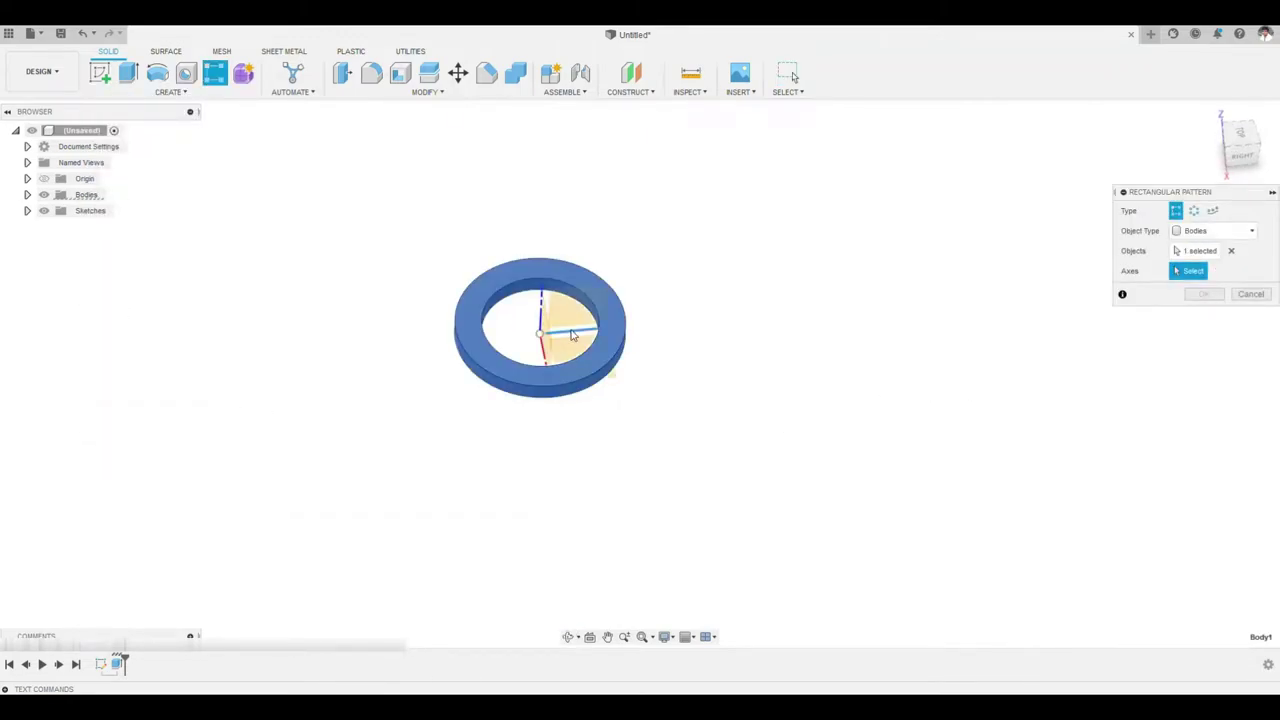
pyautogui.click(571, 336)
# Set the rectangular pattern to 5 washers over 200 mm along both axes and create it.
pyautogui.moveTo(619, 355); pyautogui.dragTo(631, 353)
pyautogui.write('2')
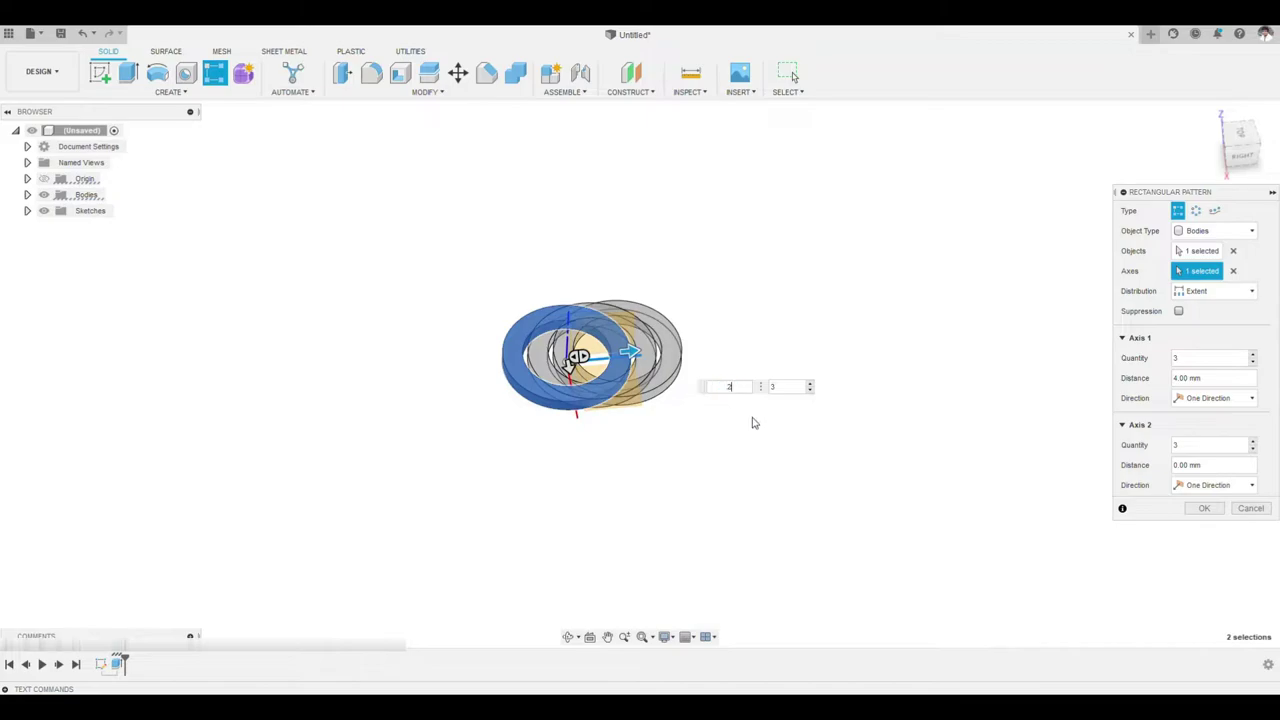
pyautogui.write('00')
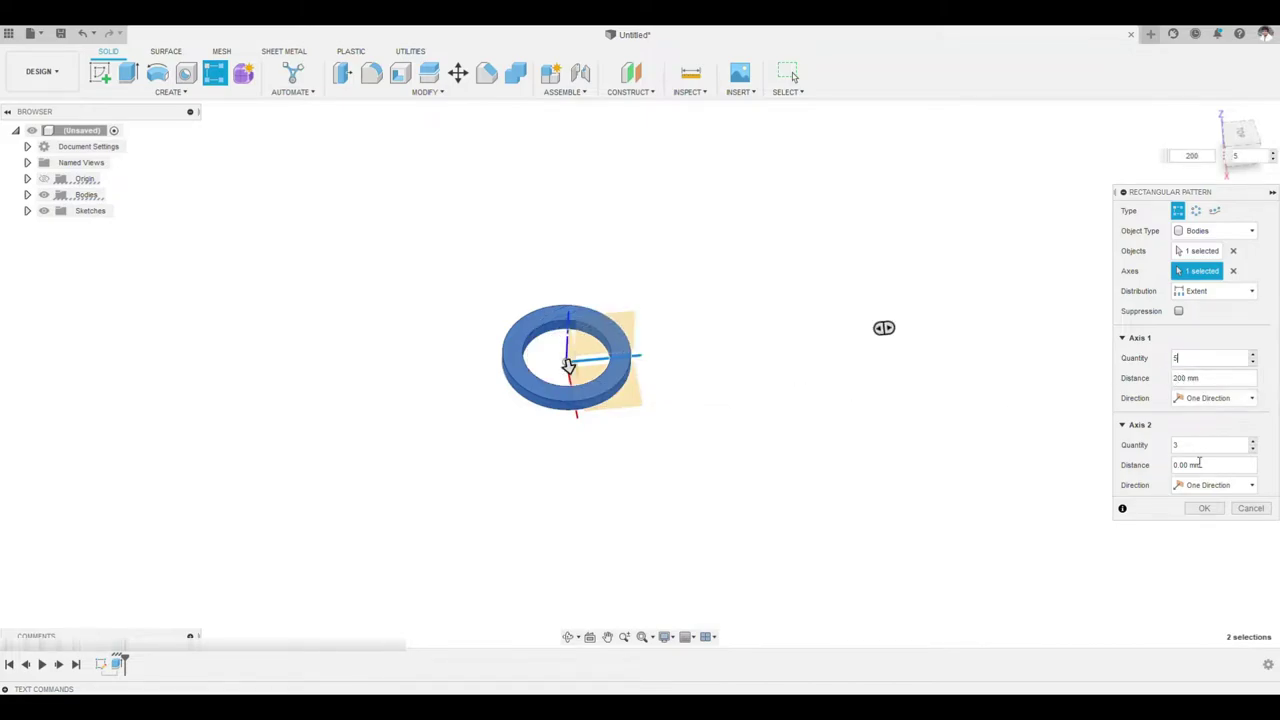
pyautogui.write('200')
pyautogui.moveTo(1185, 444); pyautogui.dragTo(1153, 442)
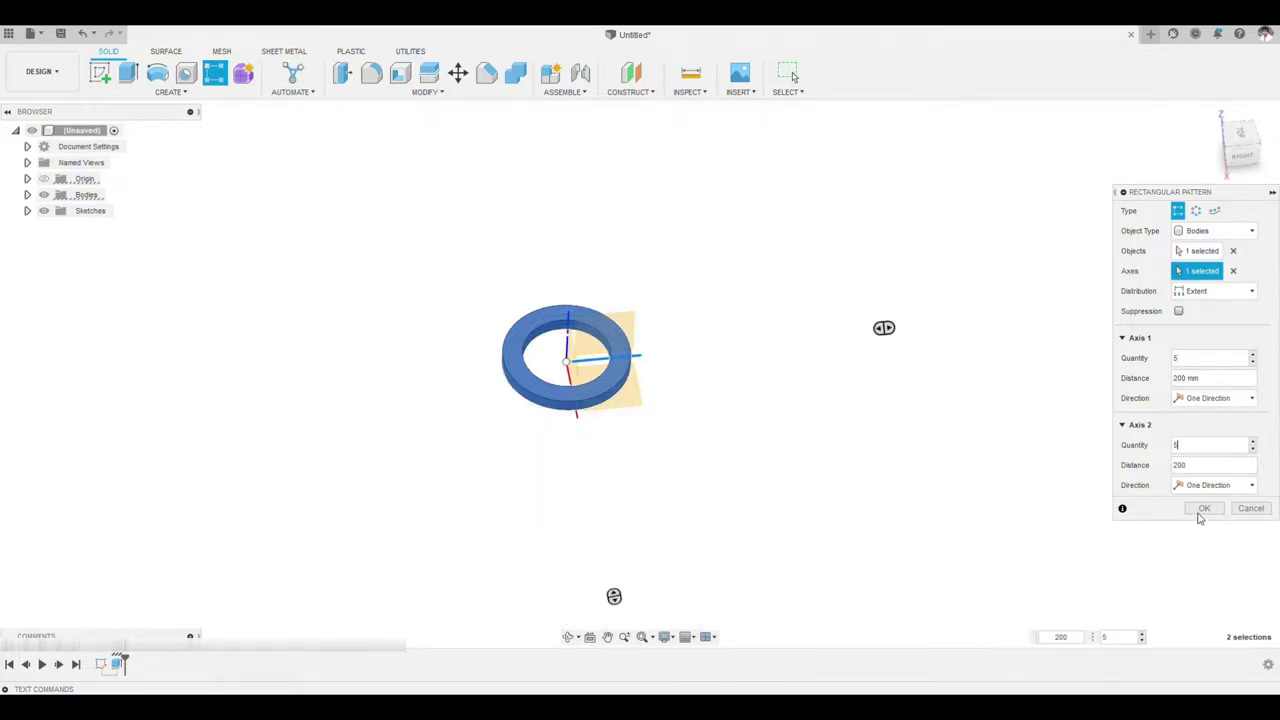
pyautogui.click(1204, 508)
# Bring up the Save As Mesh options for the whole patterned washer design and dismiss them without exporting.
pyautogui.scroll(-10, 877, 477)
pyautogui.keyDown('shift'); pyautogui.moveTo(866, 491); pyautogui.dragTo(608, 458, button='middle'); pyautogui.keyUp('shift')
pyautogui.rightClick(96, 131)
pyautogui.click(142, 316)
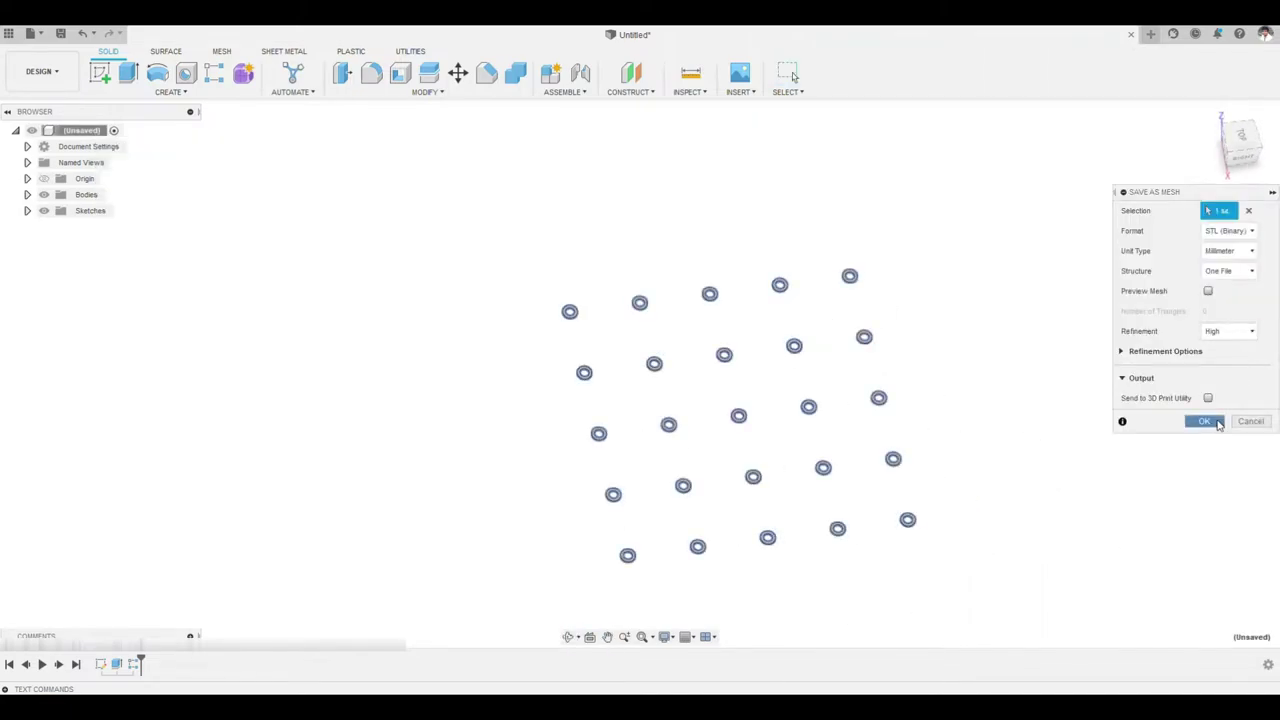
pyautogui.click(1253, 422)
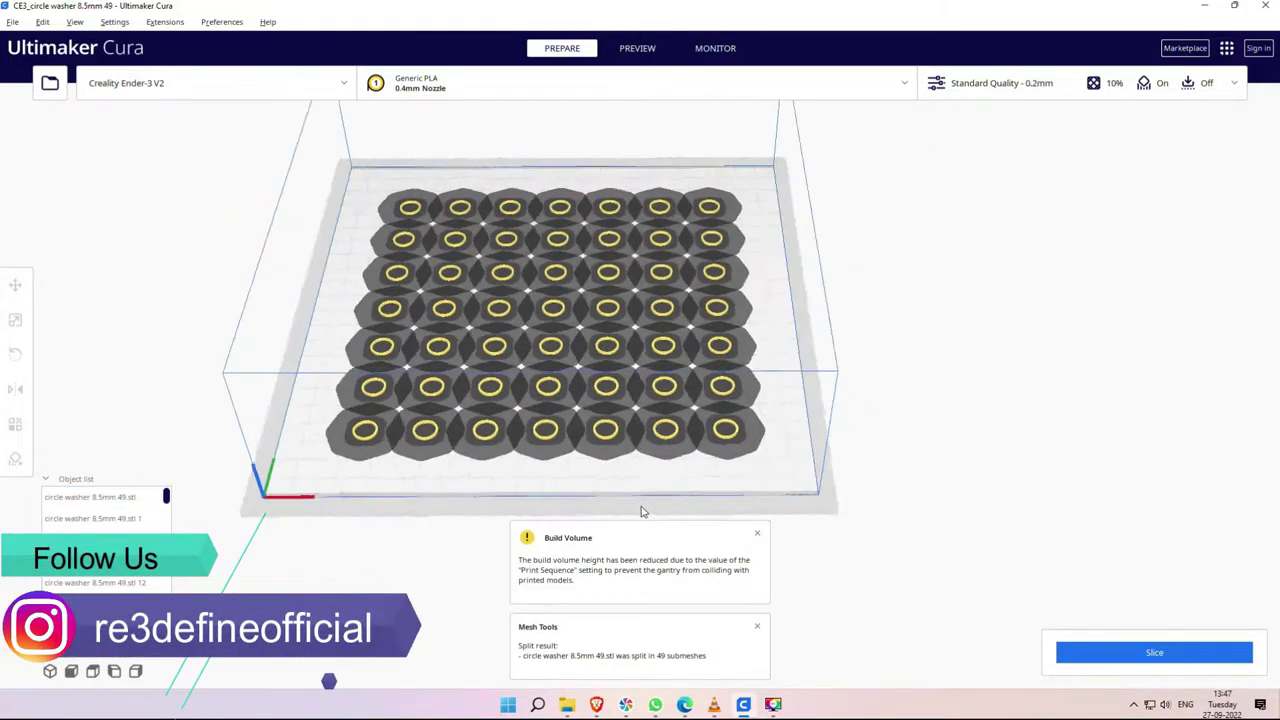
# Switch back to Cura, view the split washer grid, and dismiss the Build Volume and Mesh Tools notifications.
pyautogui.moveTo(643, 511); pyautogui.dragTo(737, 534, button='right')
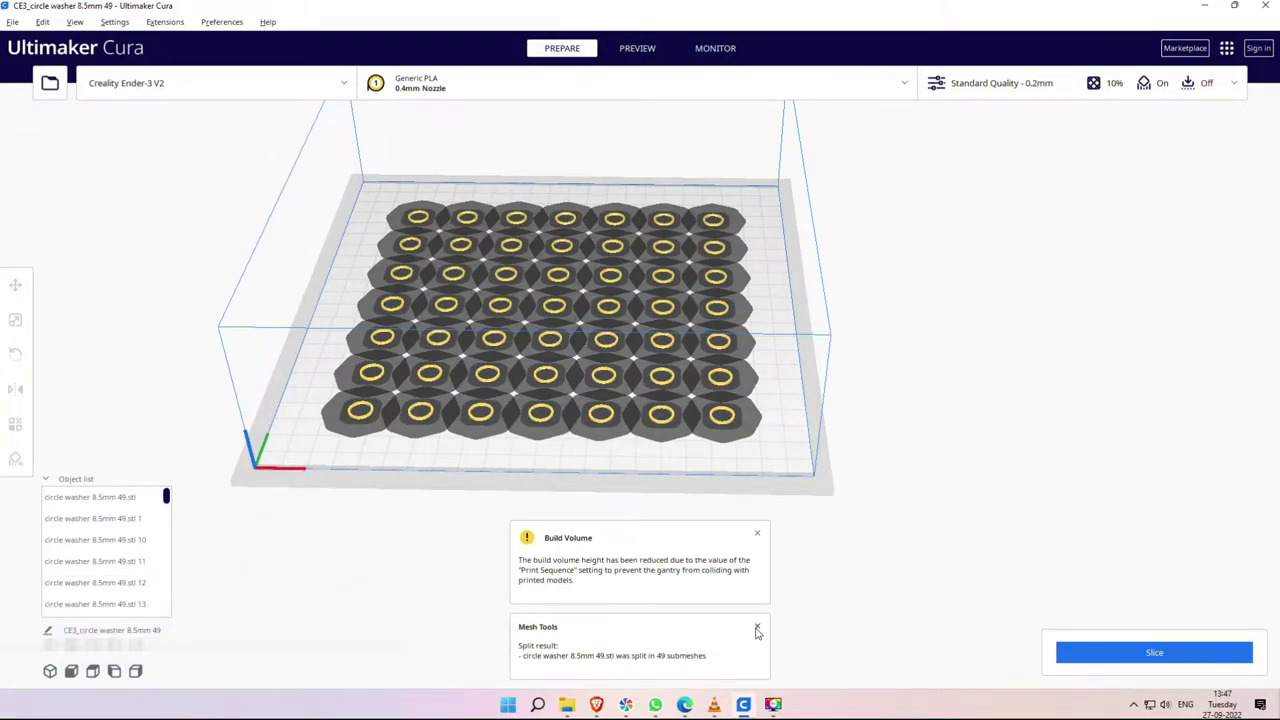
pyautogui.click(757, 537)
pyautogui.click(757, 627)
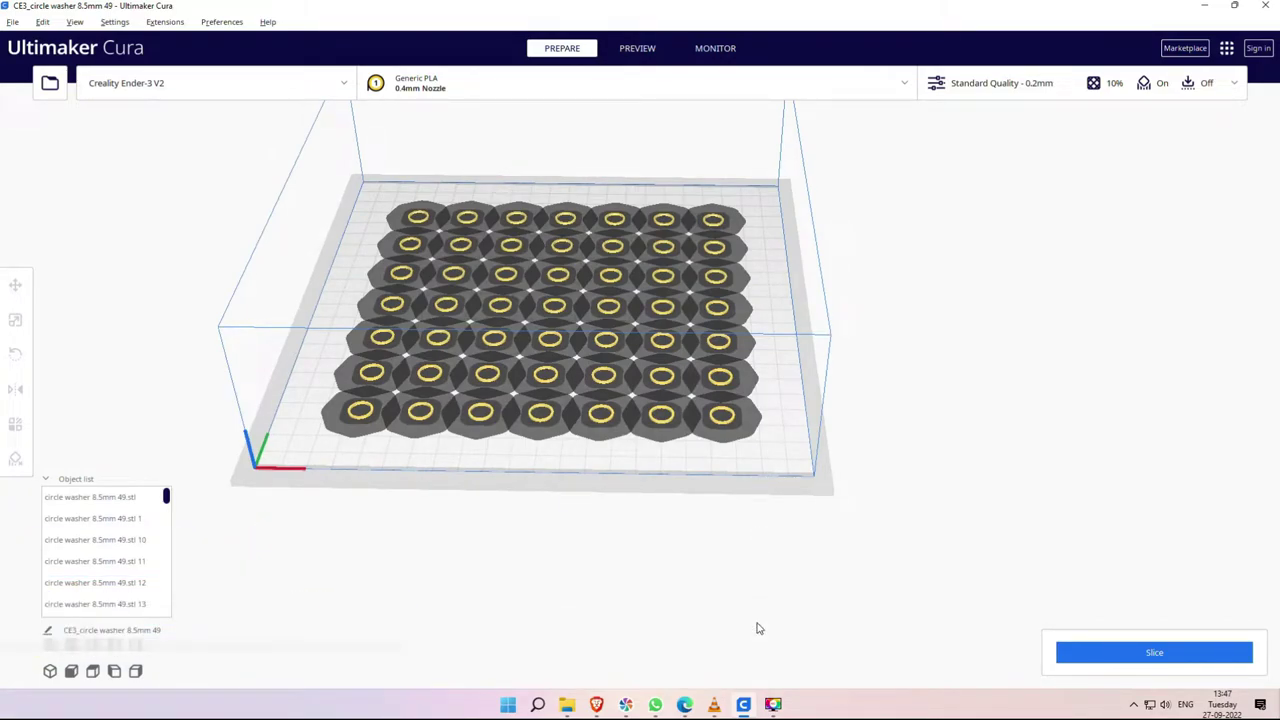
# Try to slice the washer grid for the Creality Ender-3 V2 and examine the overlapping clearance zones around the washers.
pyautogui.moveTo(714, 703)
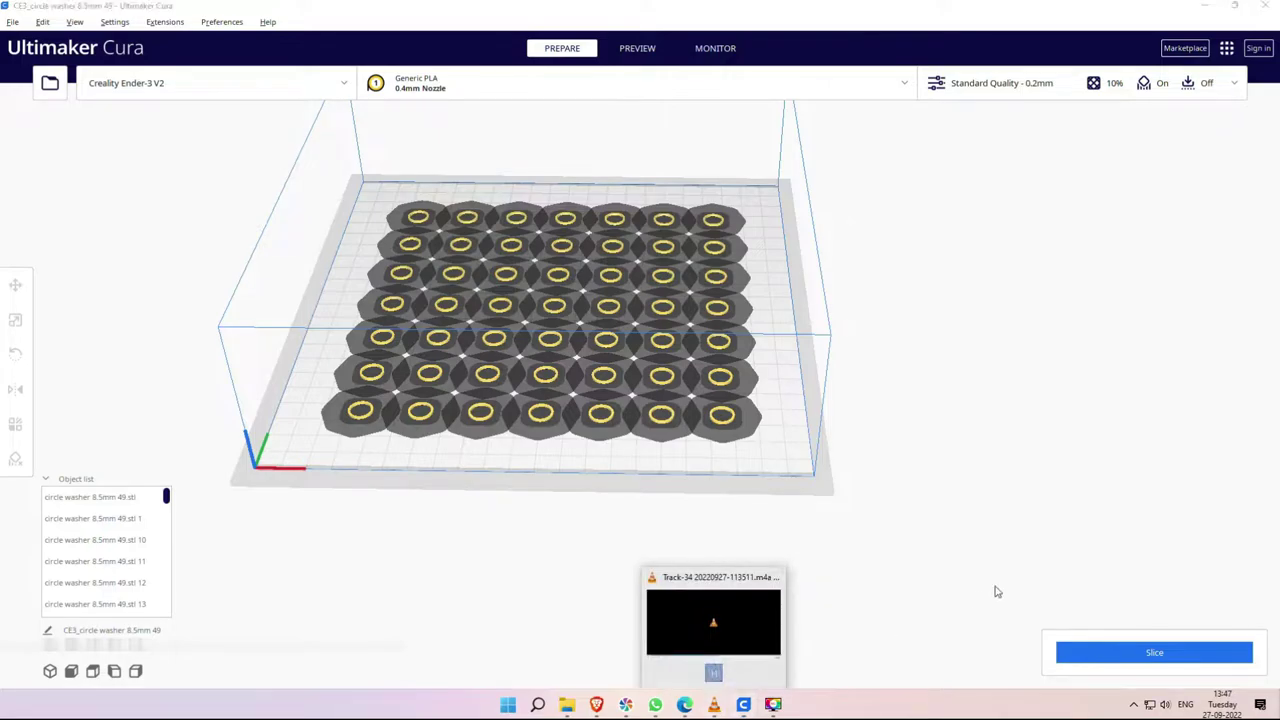
pyautogui.click(1095, 647)
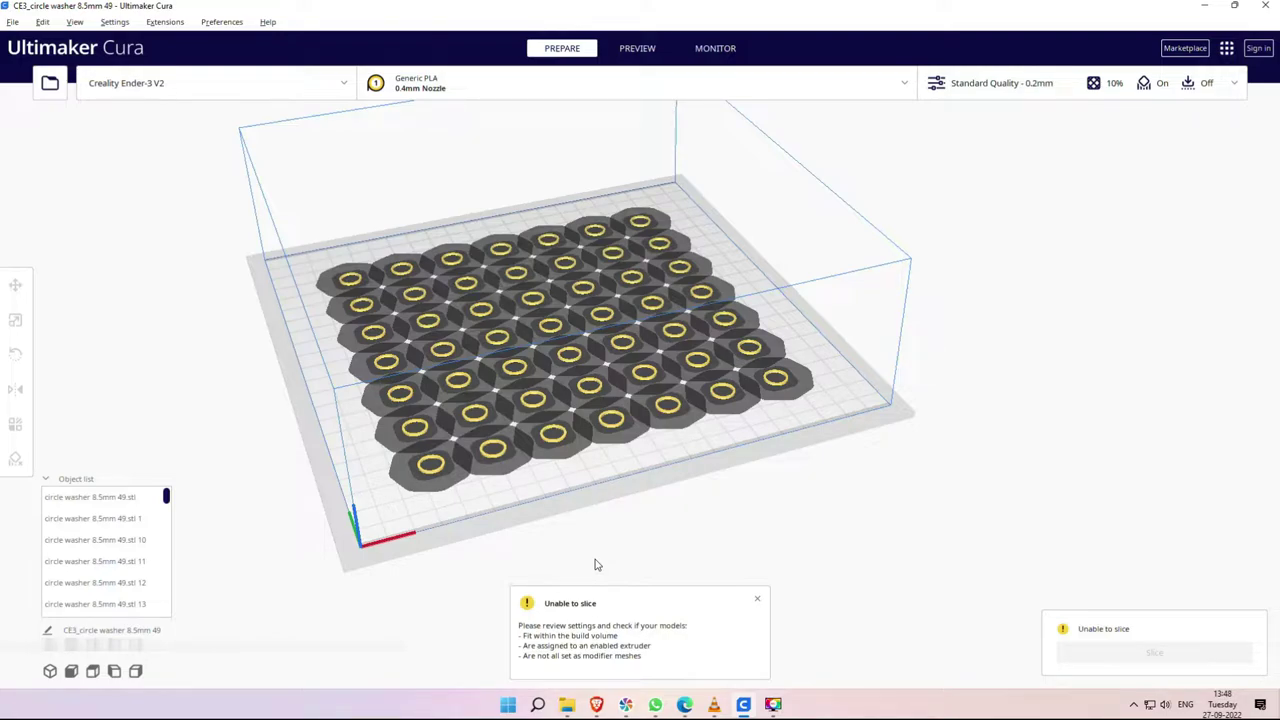
pyautogui.scroll(10, 569, 394)
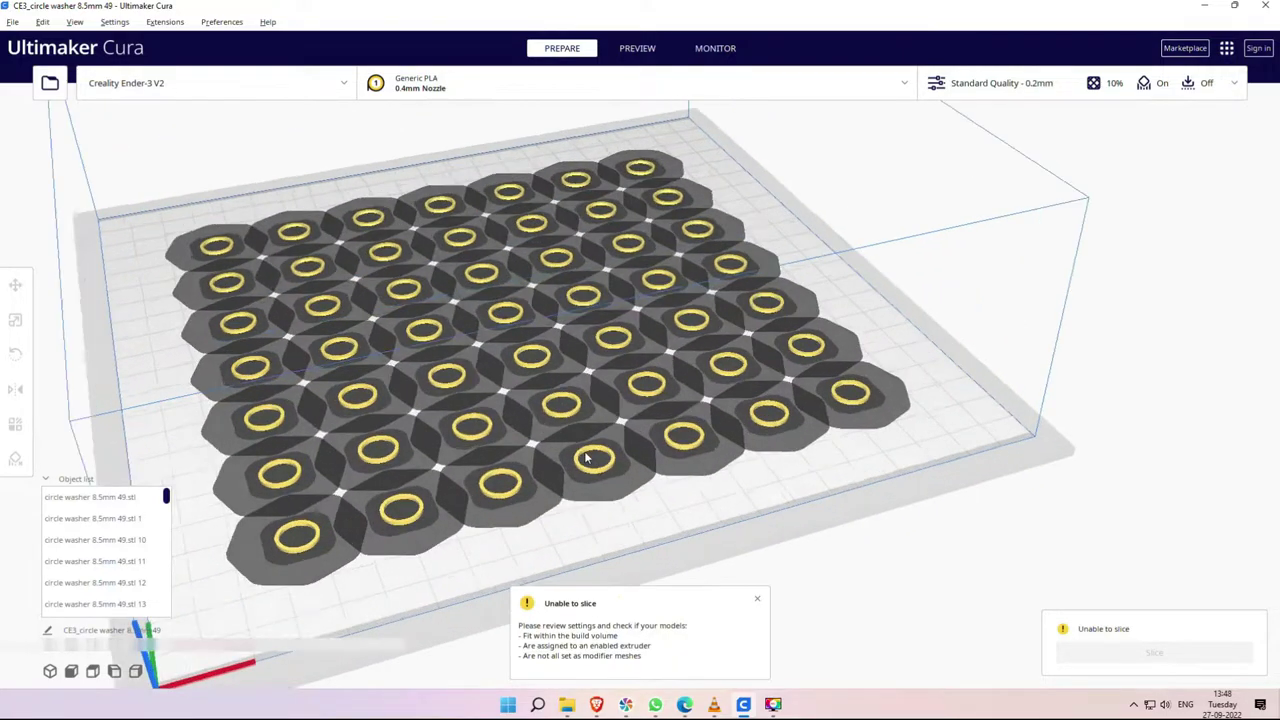
pyautogui.scroll(-10, 454, 535)
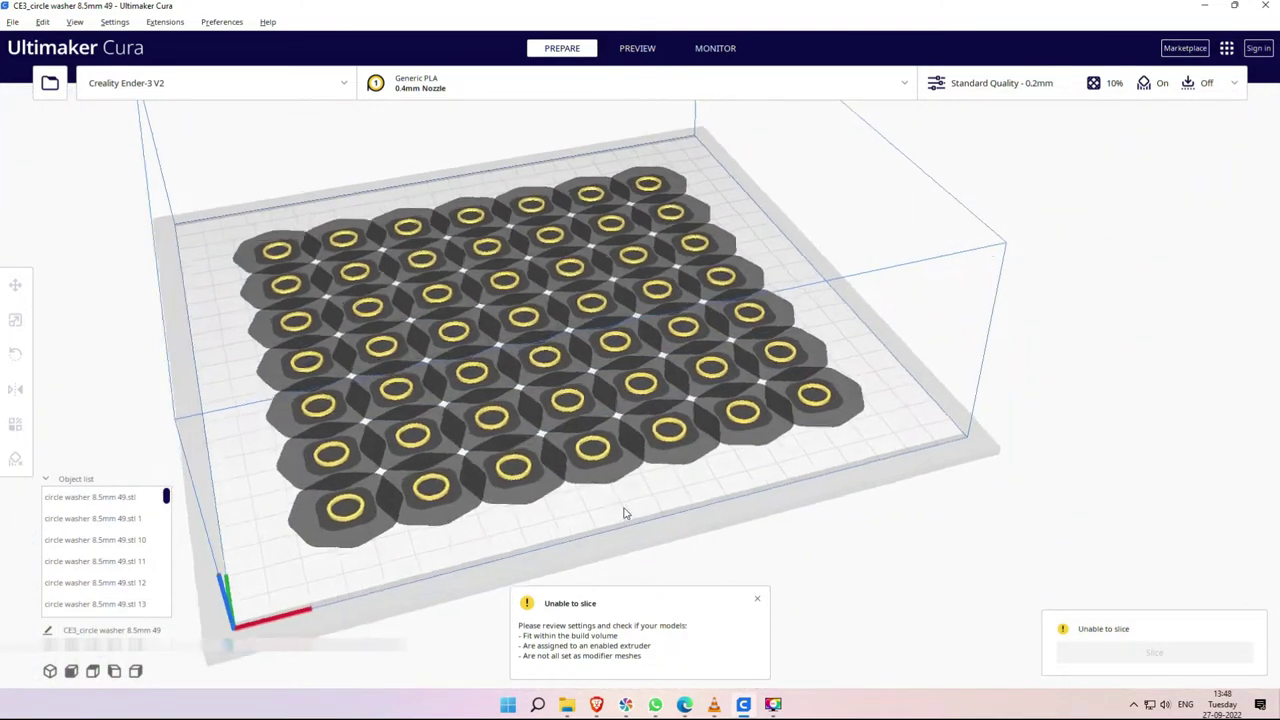
pyautogui.moveTo(624, 513); pyautogui.dragTo(841, 500, button='right')
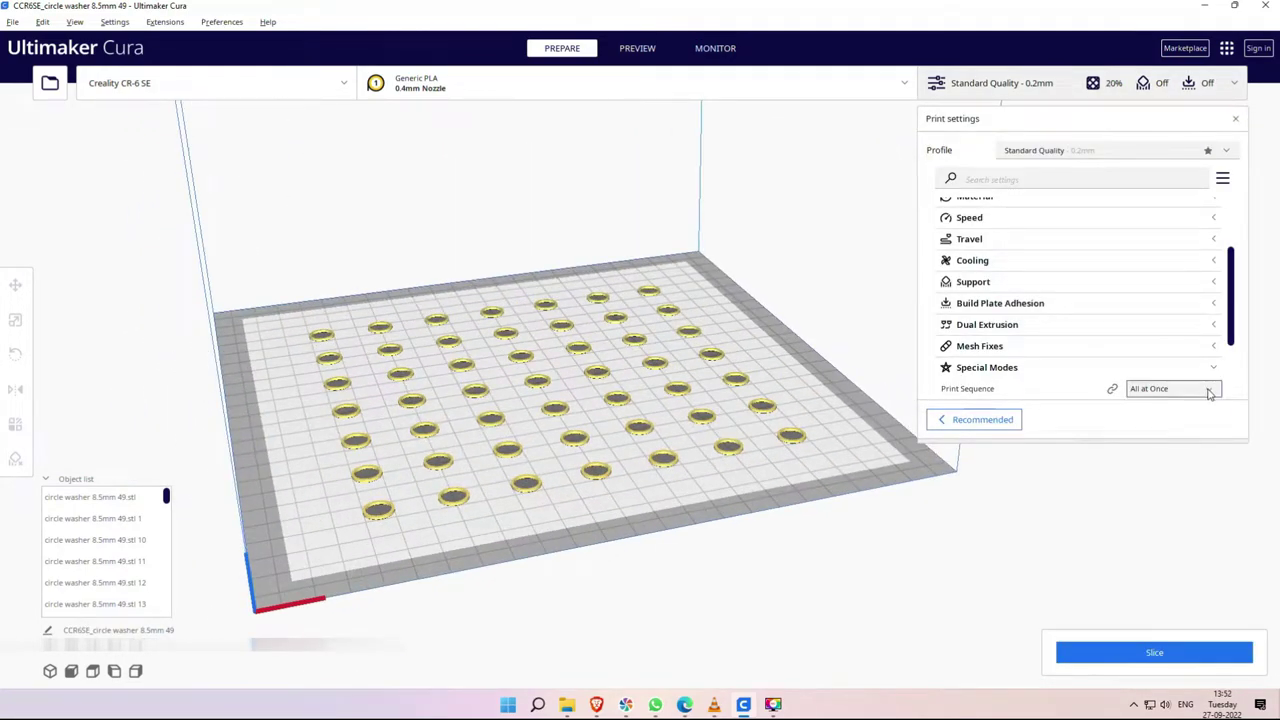
# Set the Special Modes print sequence to One at a Time for the washer grid on the Creality CR-6 SE.
pyautogui.click(1209, 391)
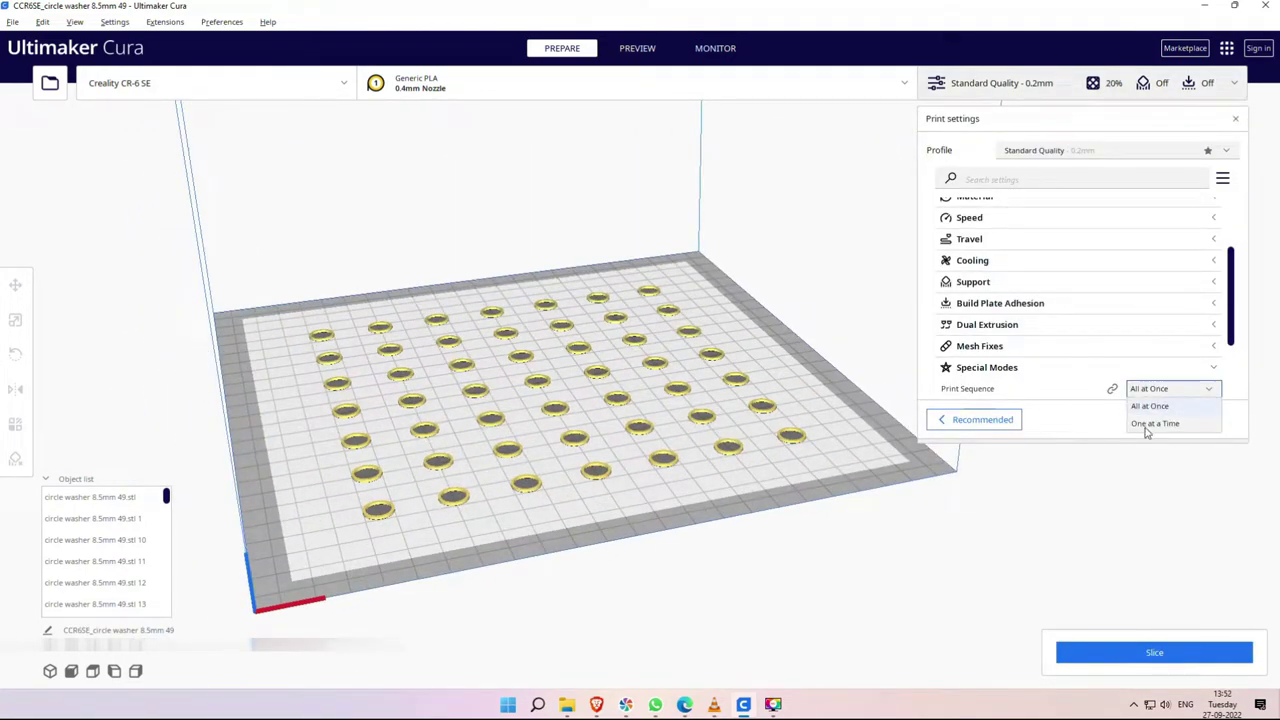
pyautogui.click(1148, 427)
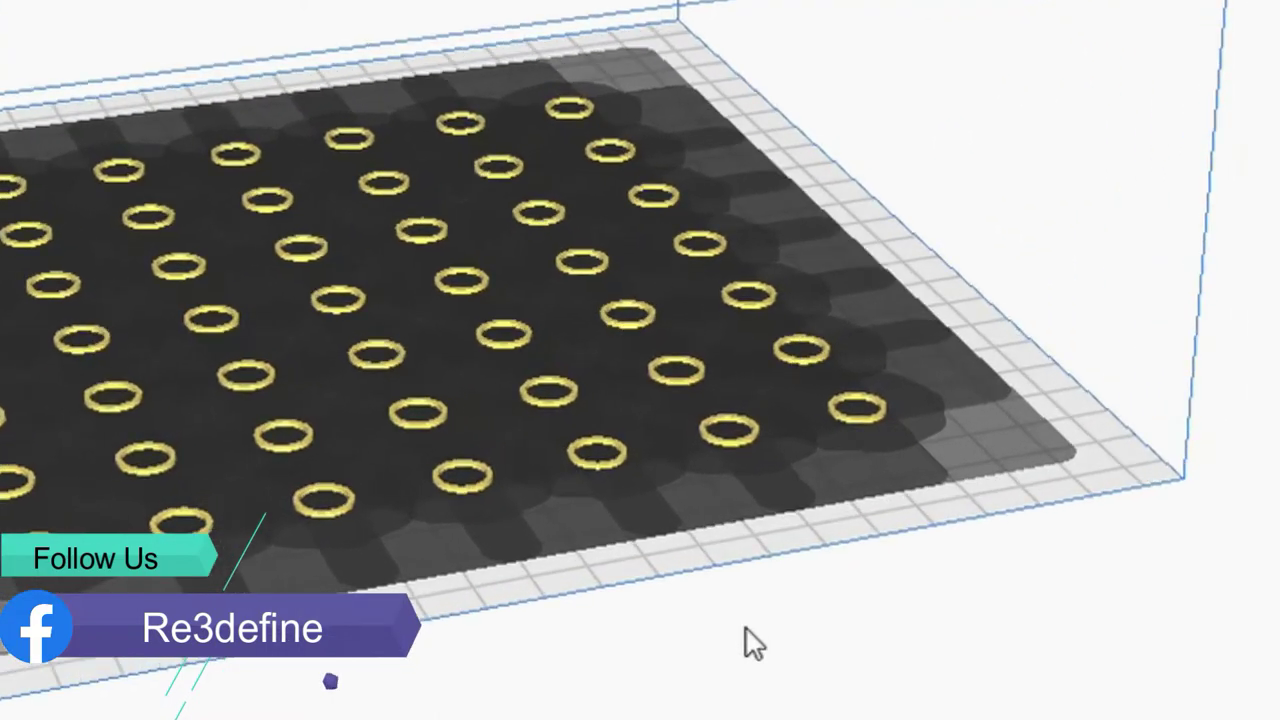
pyautogui.scroll(-3, 755, 655)
pyautogui.scroll(3, 755, 655)
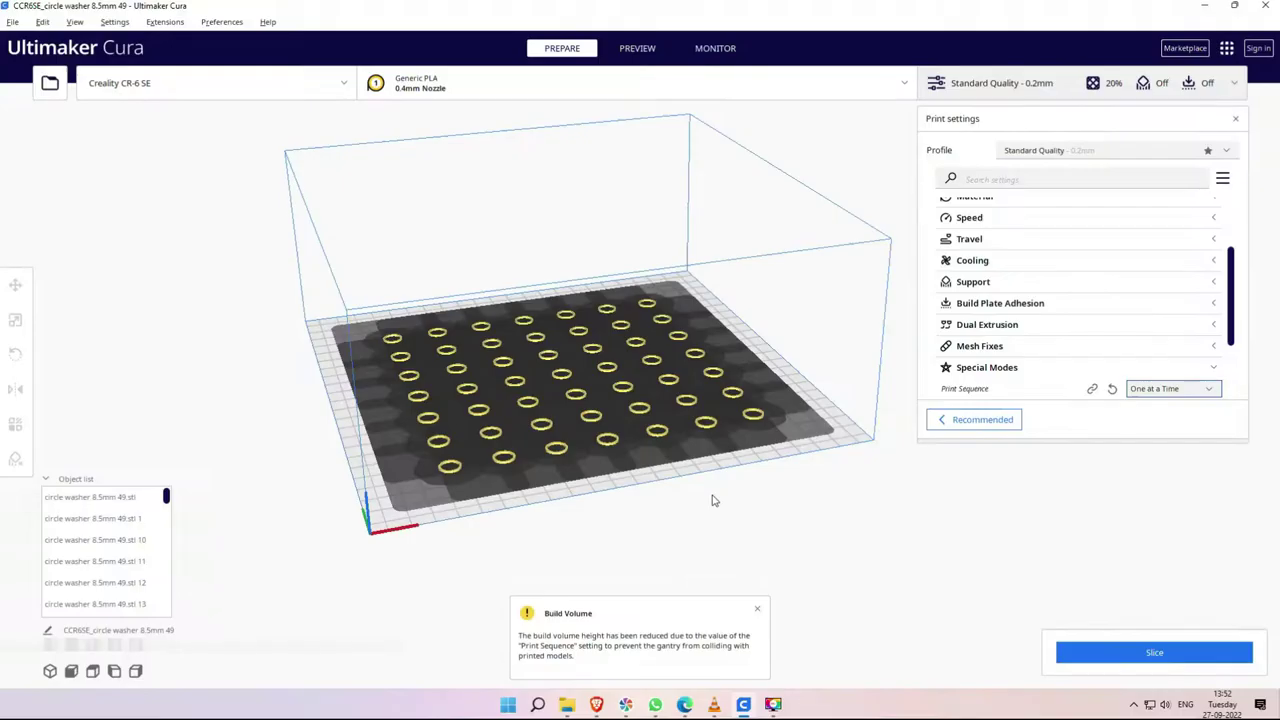
pyautogui.moveTo(739, 519); pyautogui.dragTo(657, 535, button='right')
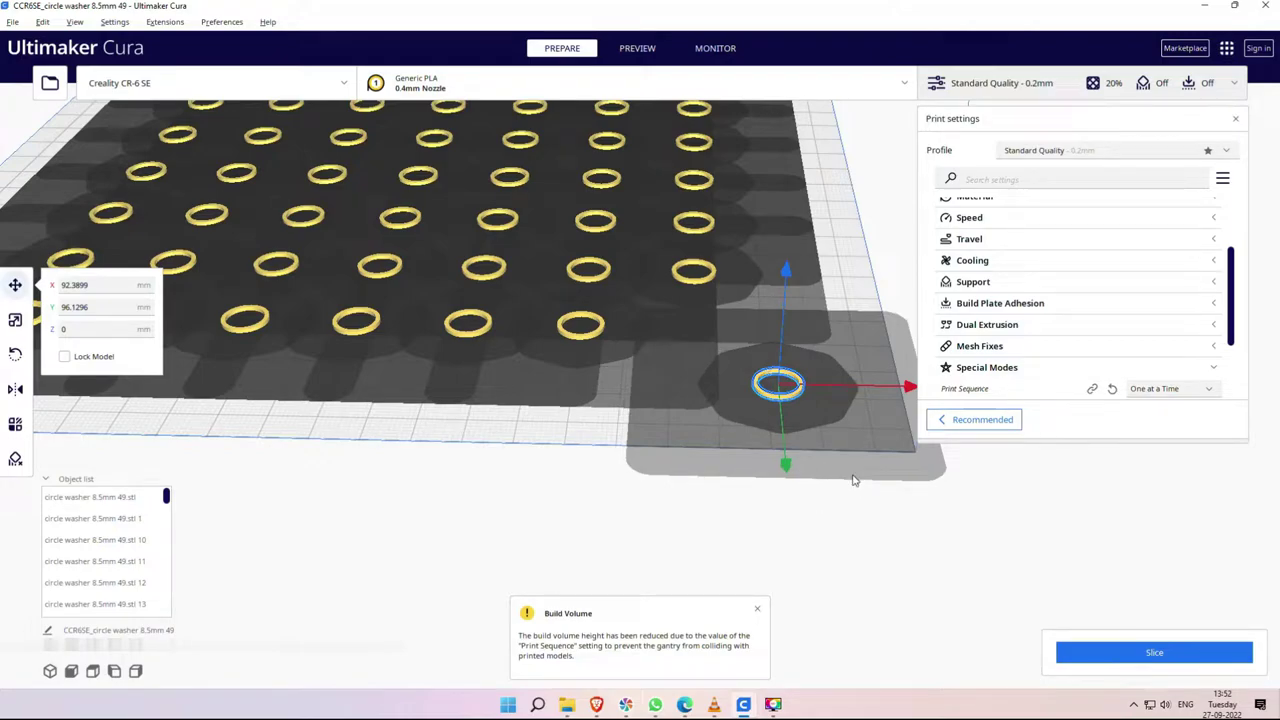
# Examine the clearance zone of the corner washer standing apart from the grid and try to slice the plate.
pyautogui.moveTo(852, 516); pyautogui.dragTo(723, 541, button='middle')
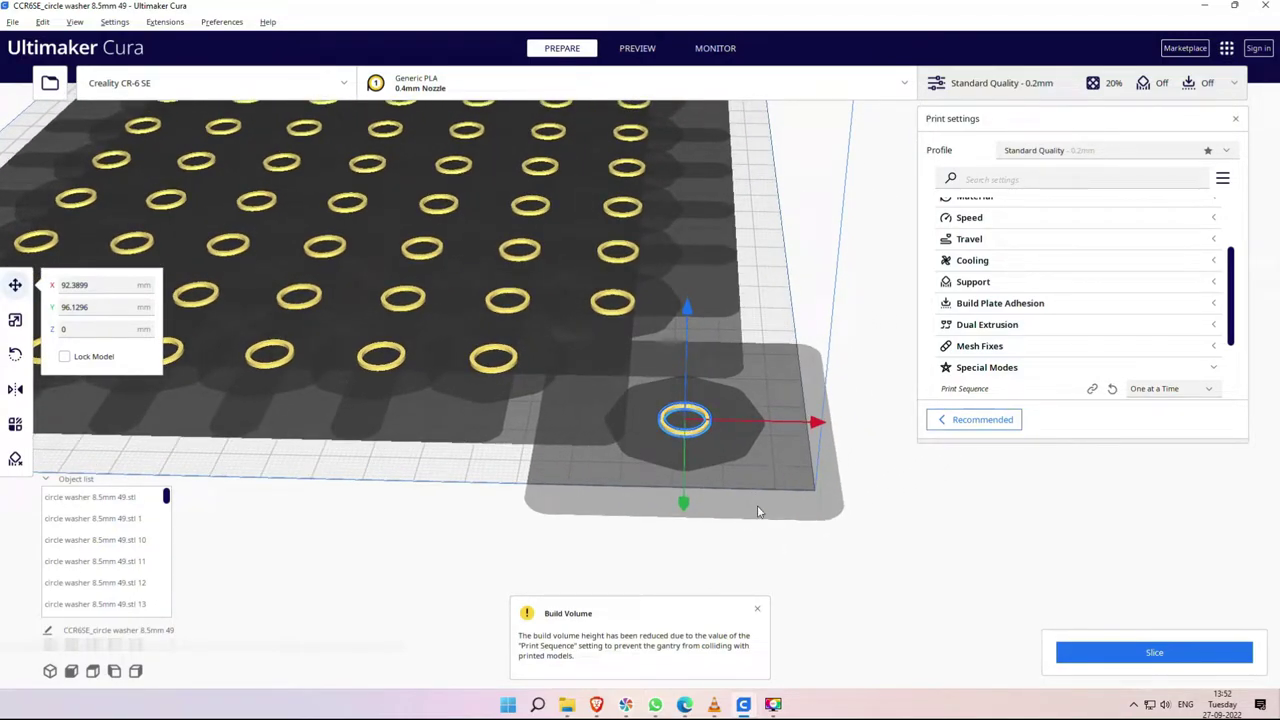
pyautogui.moveTo(777, 557); pyautogui.dragTo(855, 576, button='right')
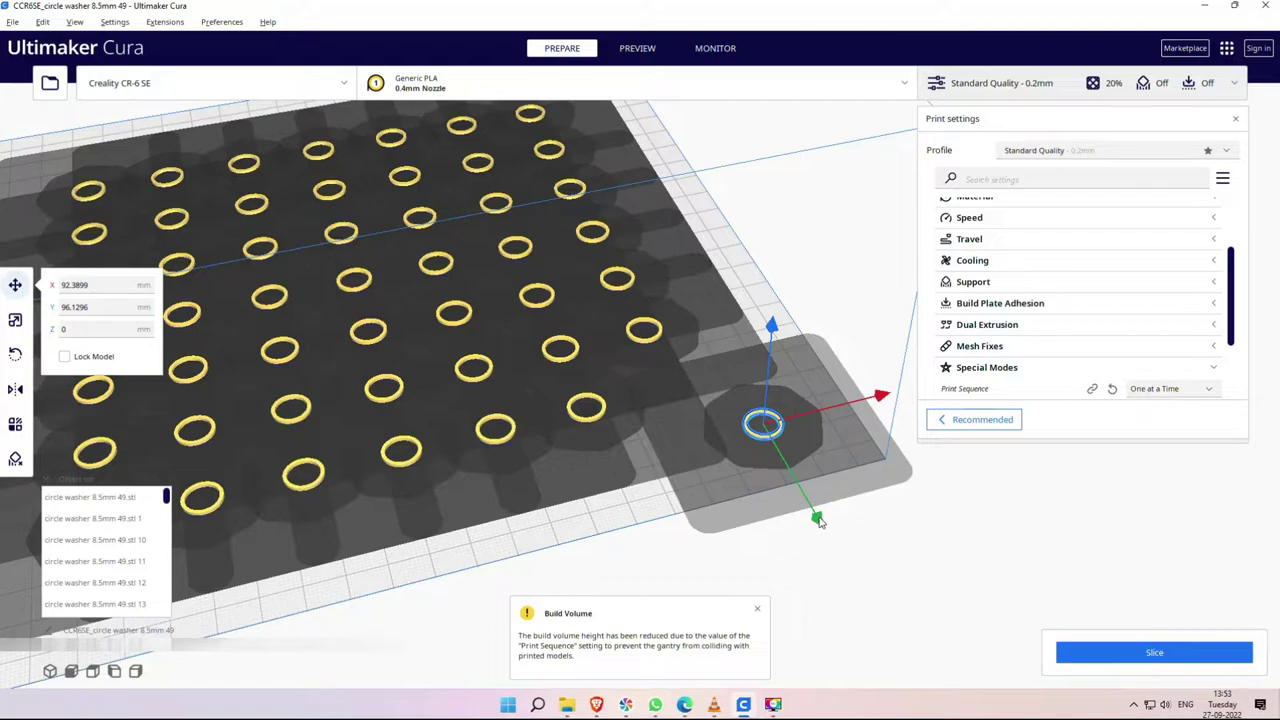
pyautogui.click(783, 562)
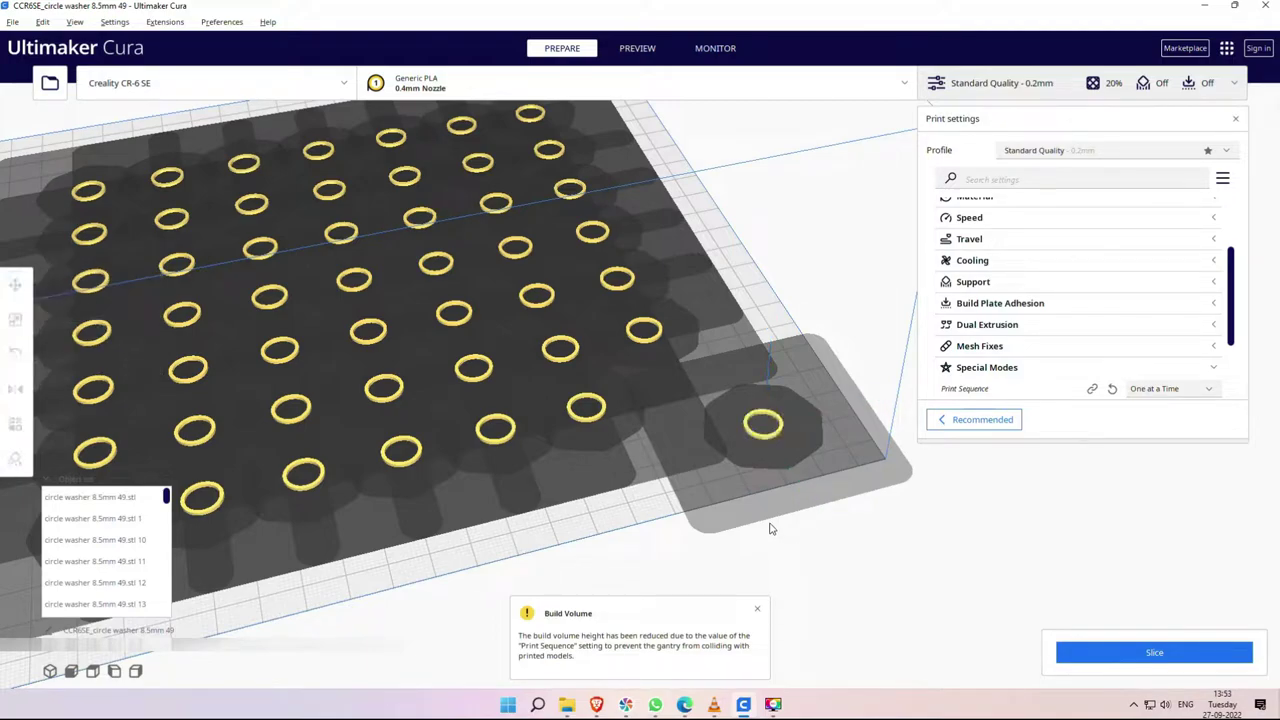
pyautogui.click(759, 434)
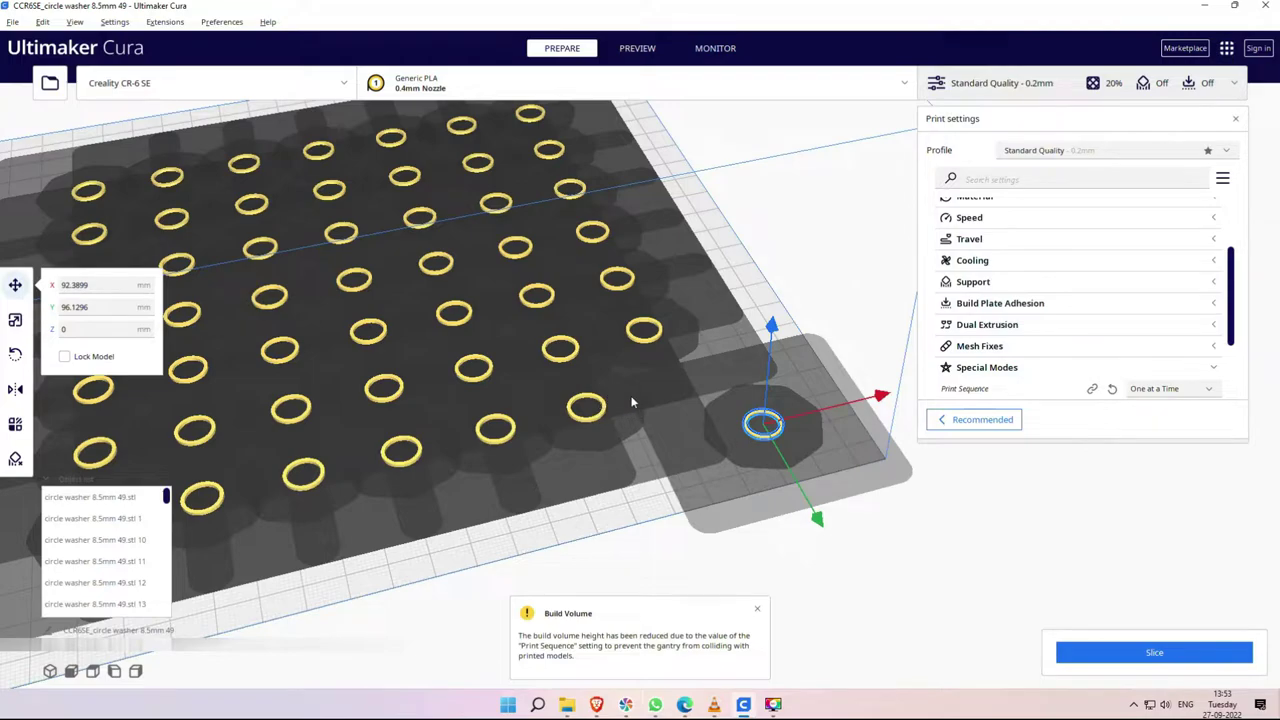
pyautogui.click(1150, 655)
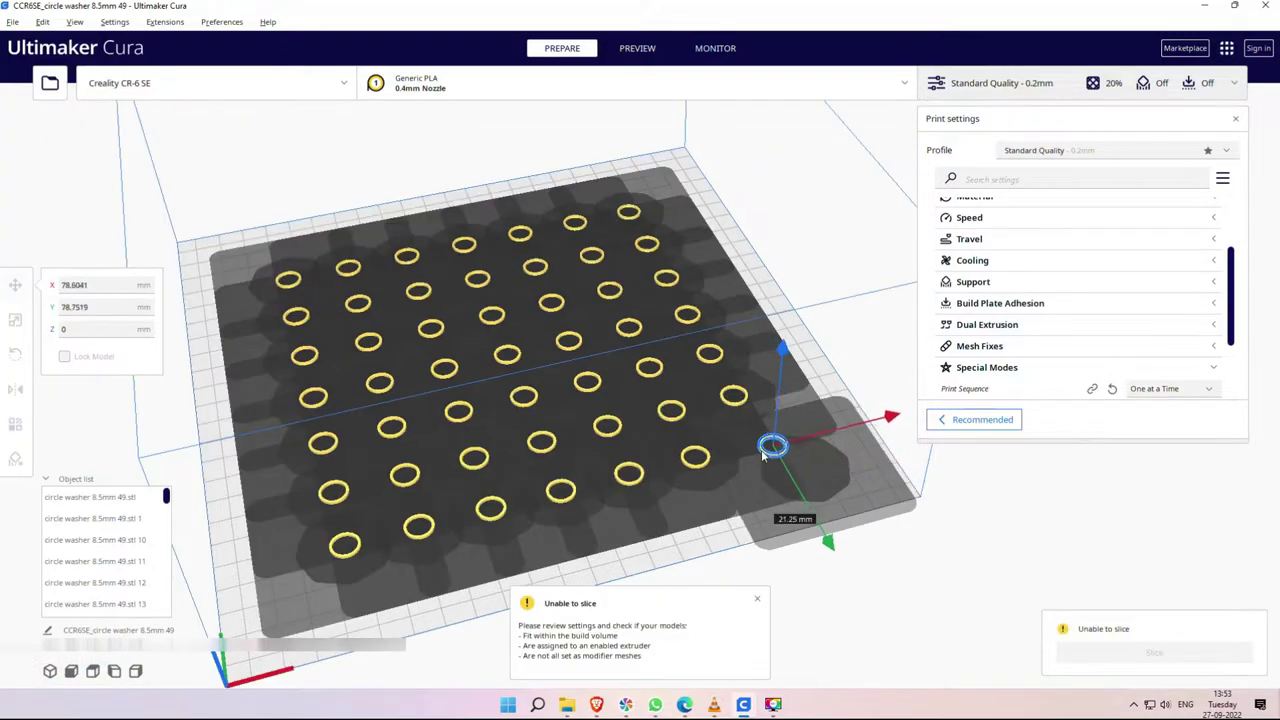
# Move the separated corner washer inward to its place at the grid's corner and deselect it.
pyautogui.moveTo(766, 457); pyautogui.dragTo(762, 453)
pyautogui.click(825, 593)
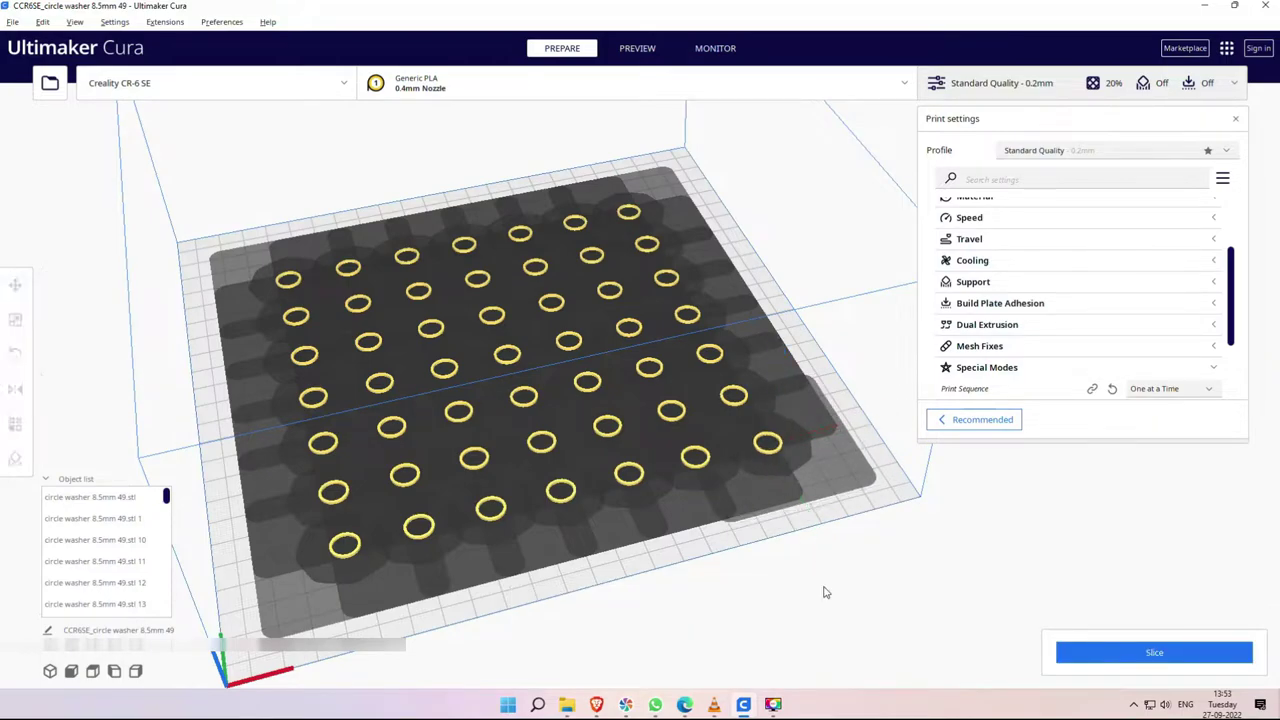
pyautogui.moveTo(771, 611); pyautogui.dragTo(828, 605, button='right')
pyautogui.moveTo(828, 601); pyautogui.dragTo(888, 614, button='middle')
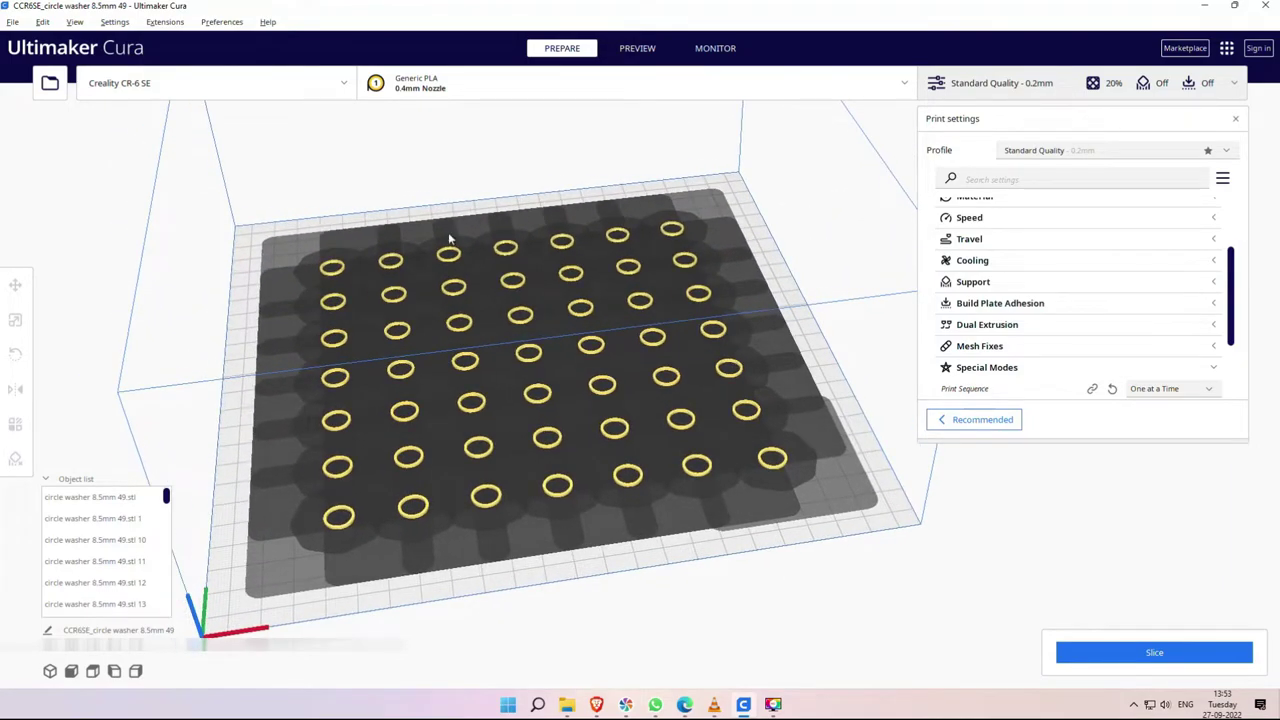
# Open the machine settings of the Creality CR-6 SE from the printer management and place the dialogs side by side.
pyautogui.click(114, 22)
pyautogui.moveTo(118, 62)
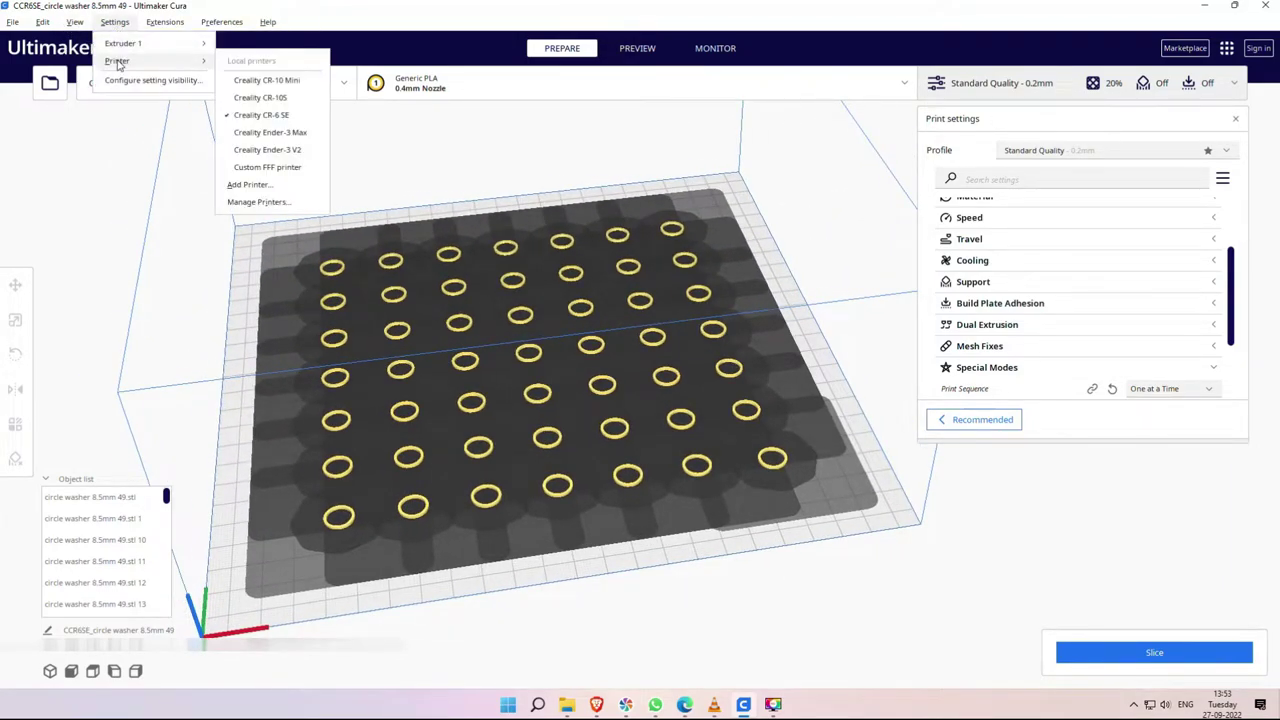
pyautogui.click(249, 204)
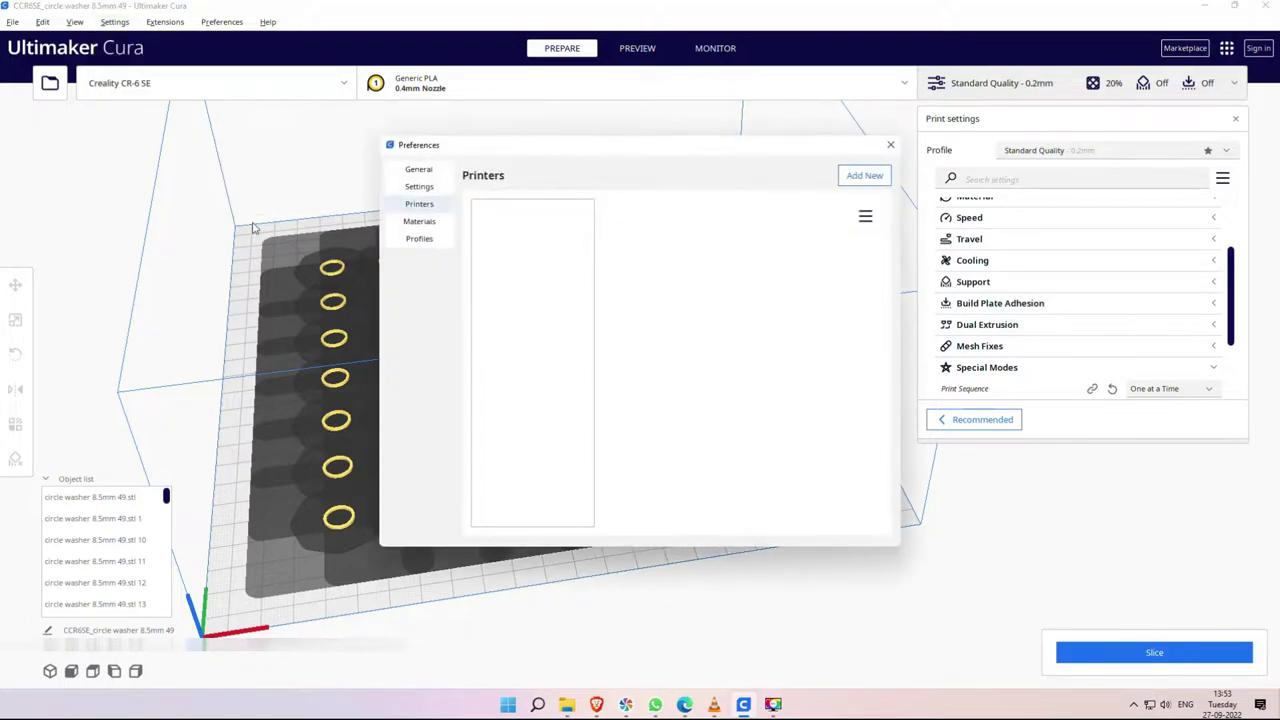
pyautogui.moveTo(563, 151); pyautogui.dragTo(178, 184)
pyautogui.click(343, 284)
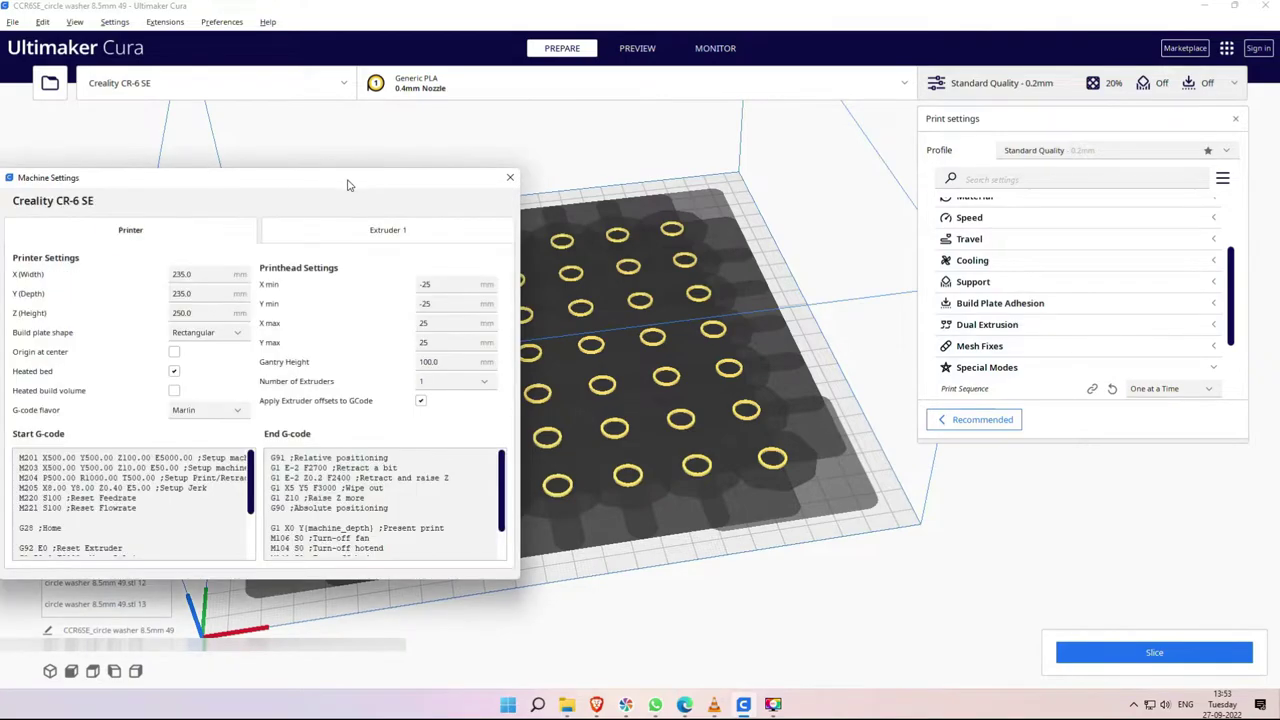
pyautogui.moveTo(365, 181); pyautogui.dragTo(1078, 235)
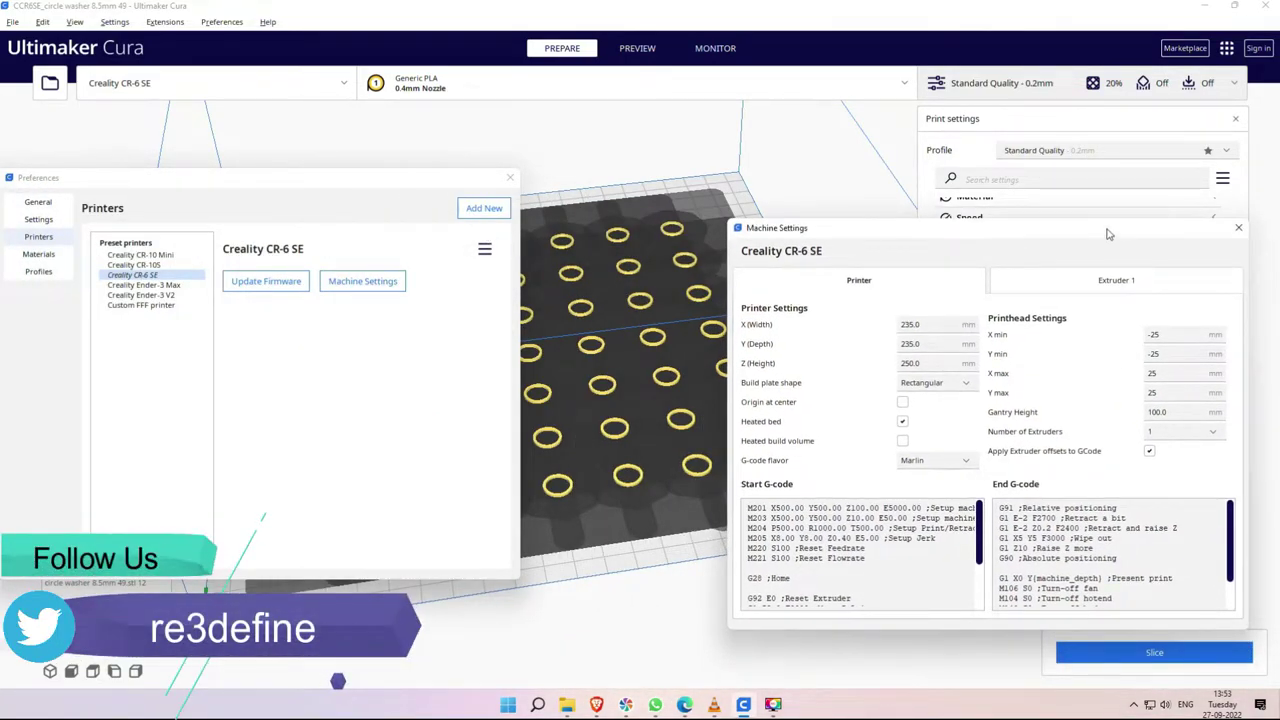
pyautogui.moveTo(1107, 233); pyautogui.dragTo(1070, 229)
# Set the printhead's X min and Y min to -5 mm and its X max and Y max to 5 mm.
pyautogui.click(1130, 331)
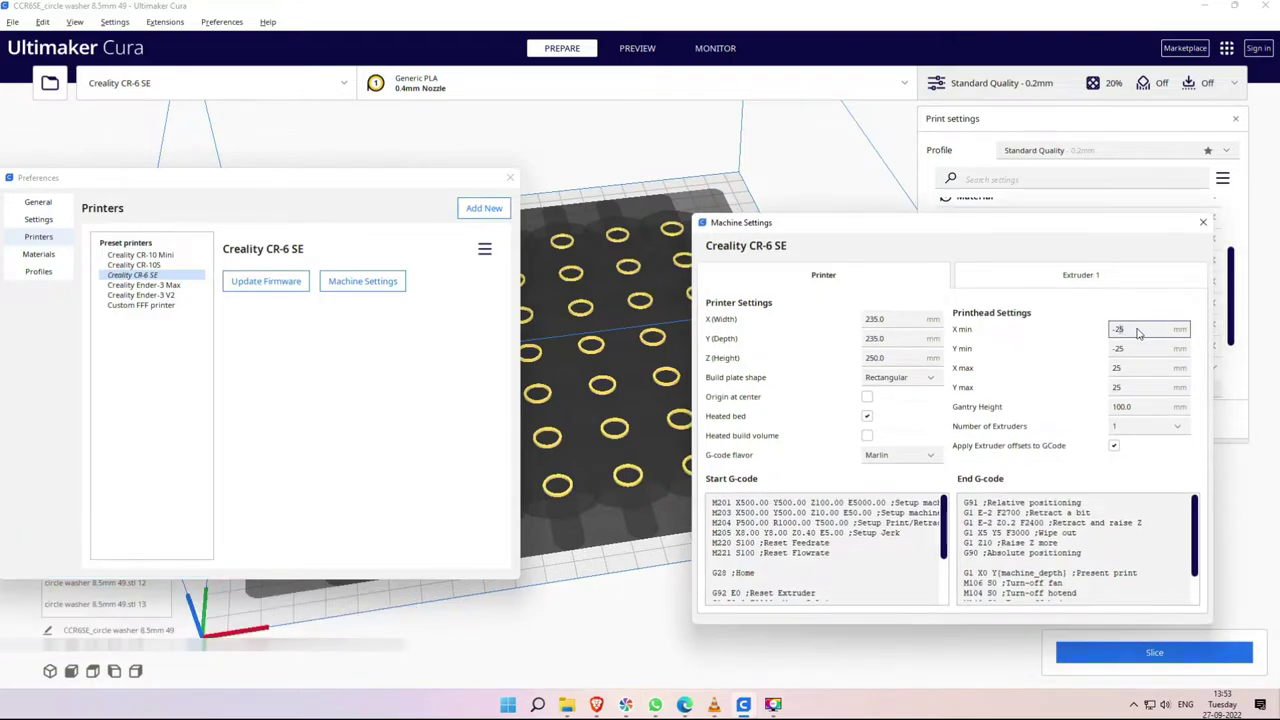
pyautogui.write('-5')
pyautogui.click(1118, 350)
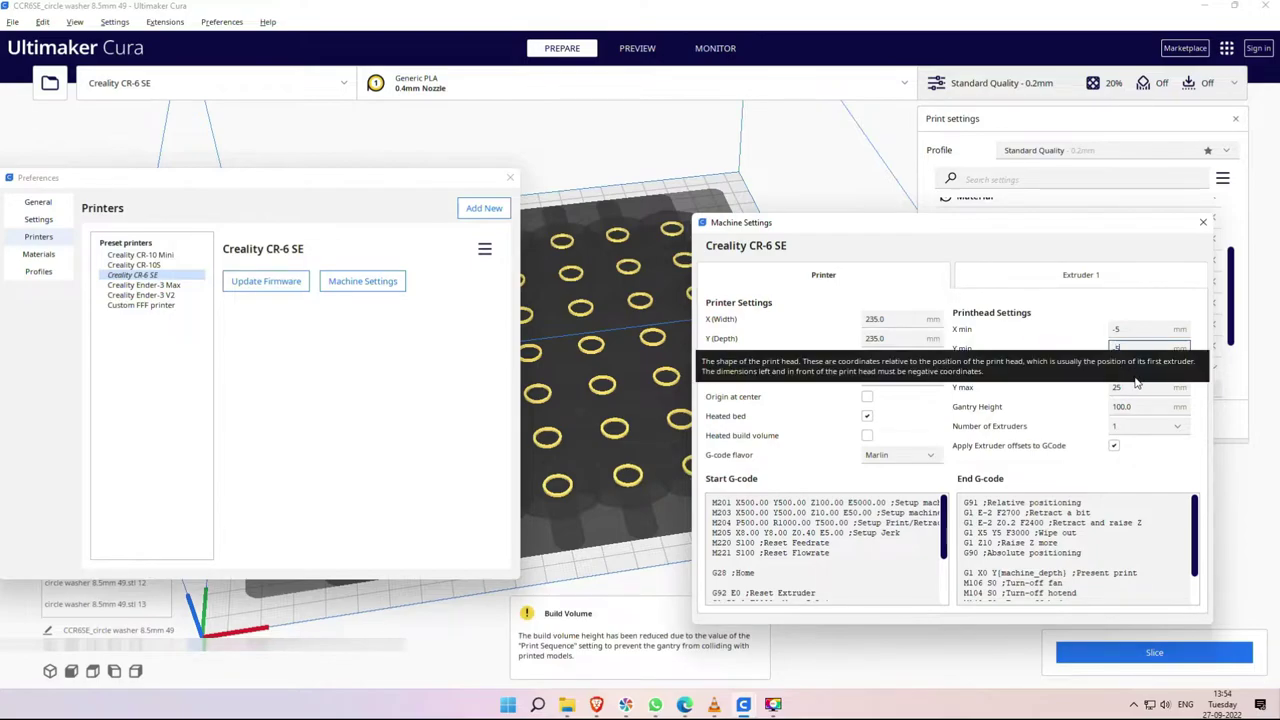
pyautogui.doubleClick(1137, 388)
pyautogui.write('5')
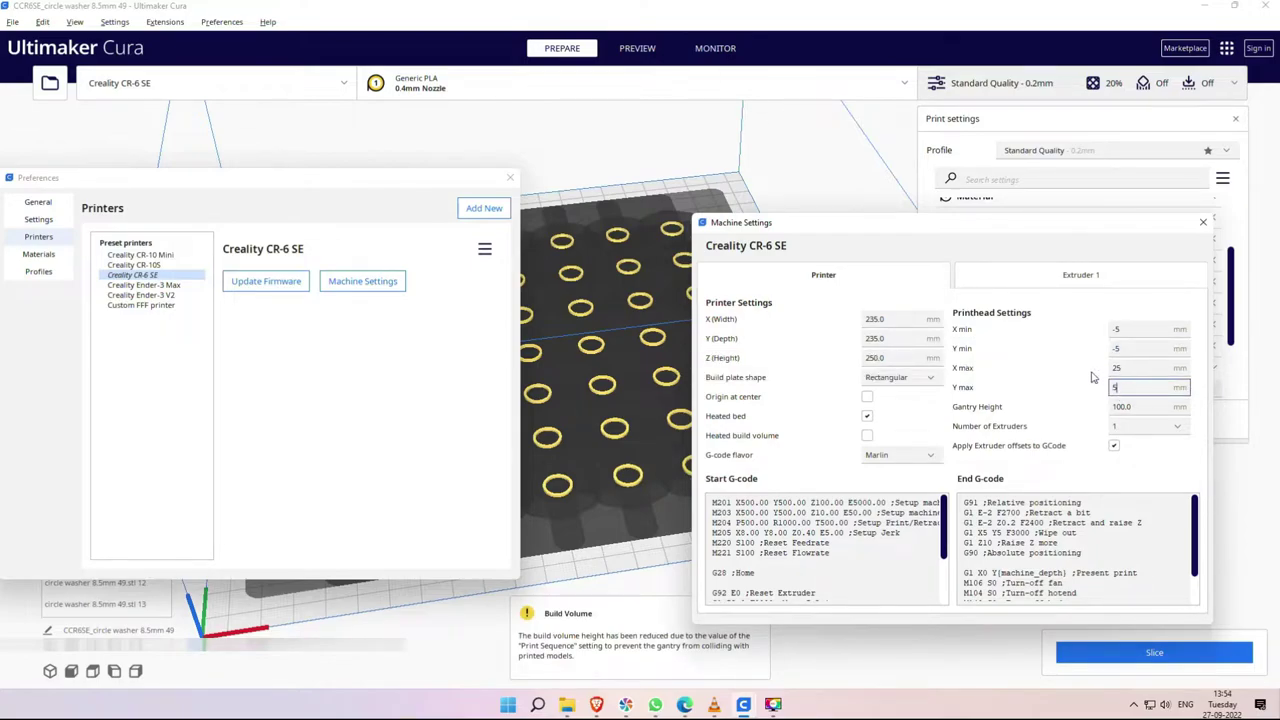
pyautogui.hotkey('shift', 'Tab')
pyautogui.write('5')
# Set the printhead's X min and Y min to -3 mm and X max and Y max to 3 mm, and close the printer settings.
pyautogui.click(1117, 332)
pyautogui.click(1120, 350)
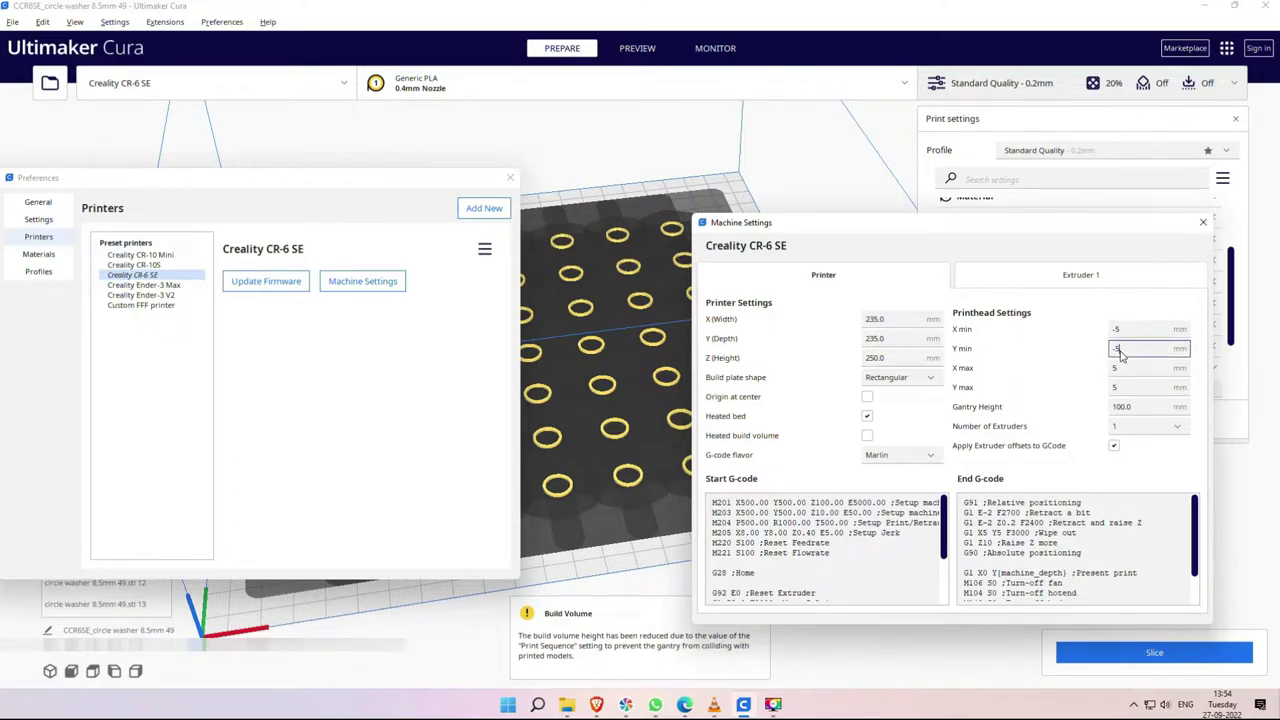
pyautogui.write('-3')
pyautogui.click(1118, 369)
pyautogui.write('3')
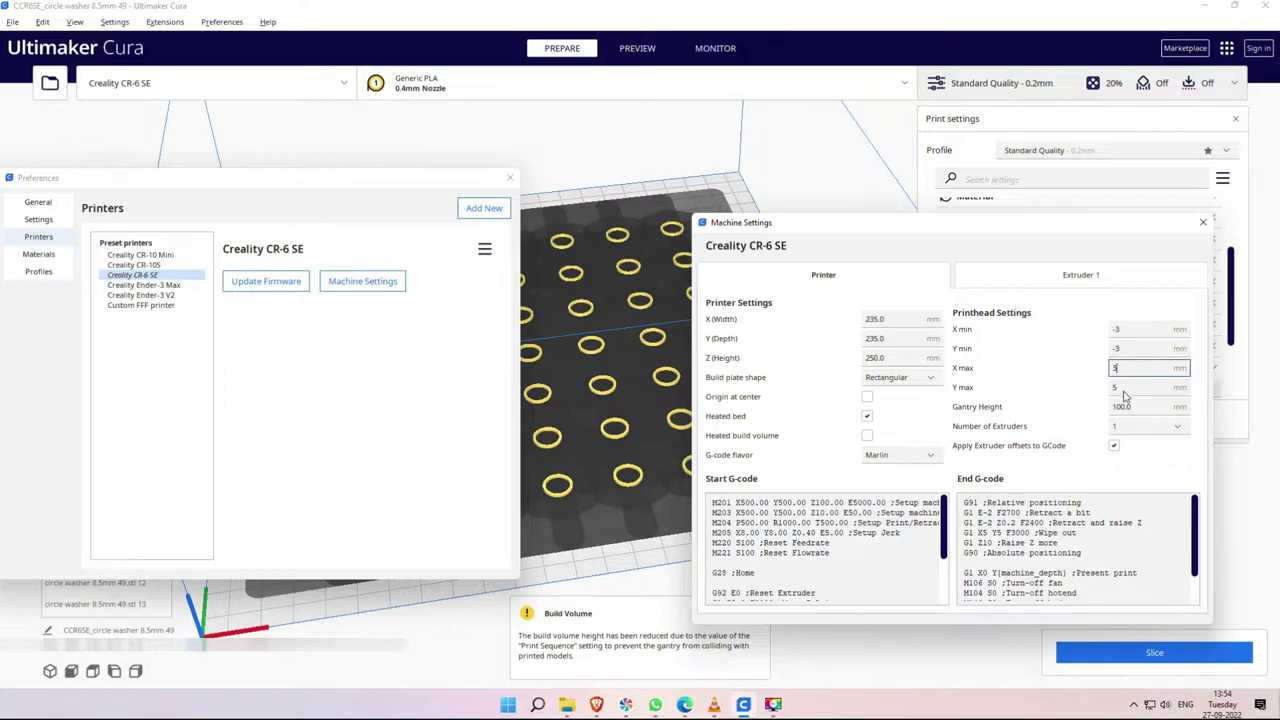
pyautogui.click(1117, 389)
pyautogui.write('3')
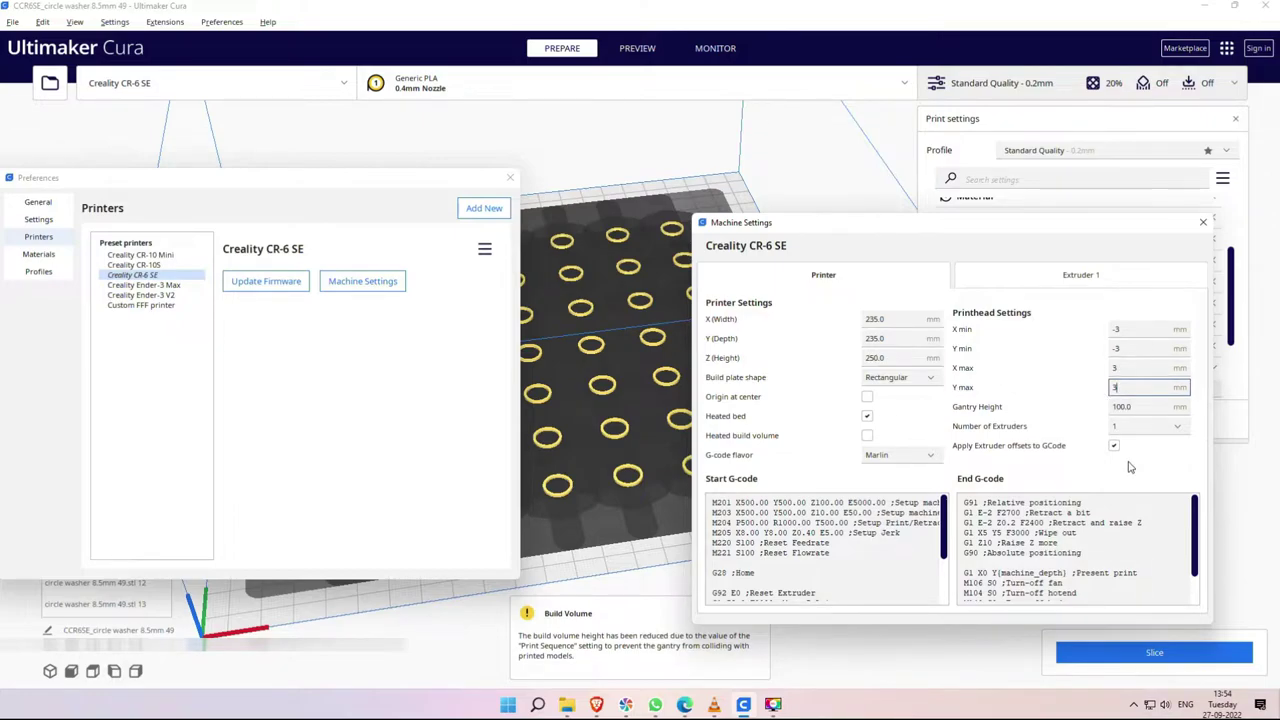
pyautogui.click(1203, 224)
pyautogui.click(509, 179)
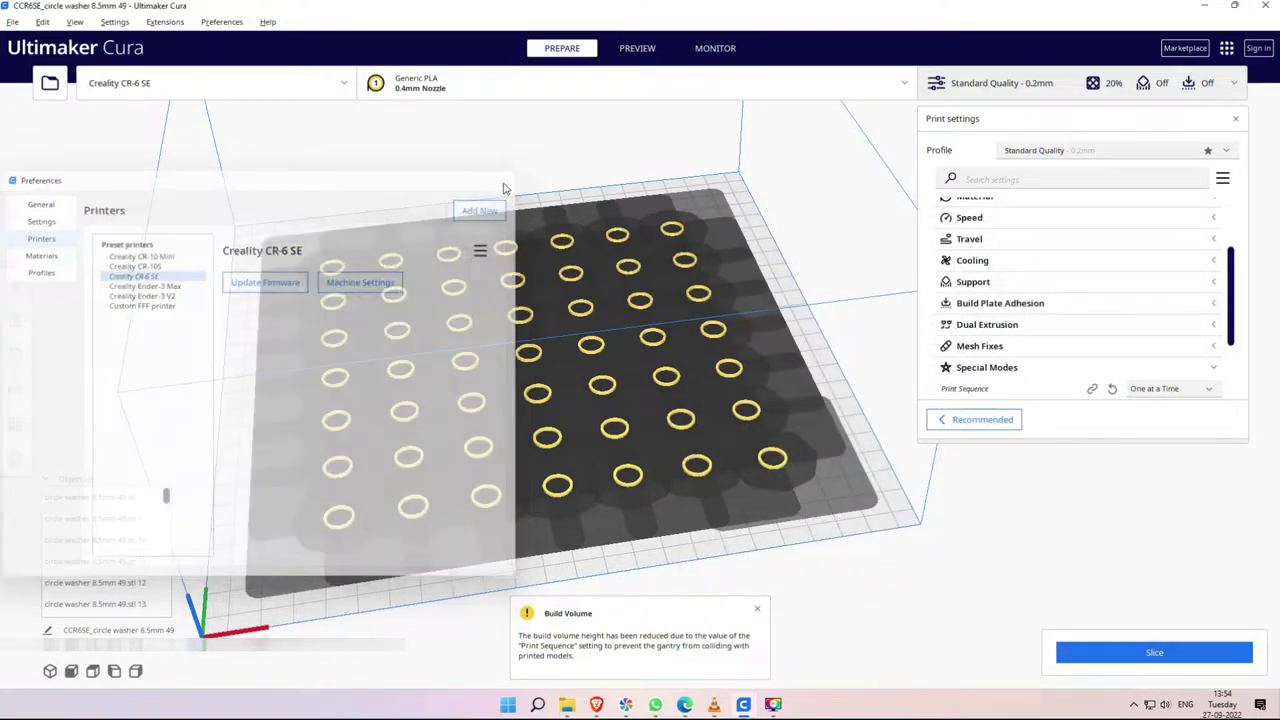
pyautogui.moveTo(895, 552)
pyautogui.mouseDown(button='right')
pyautogui.moveTo(814, 566)
pyautogui.moveTo(912, 546)
pyautogui.mouseUp(button='right')
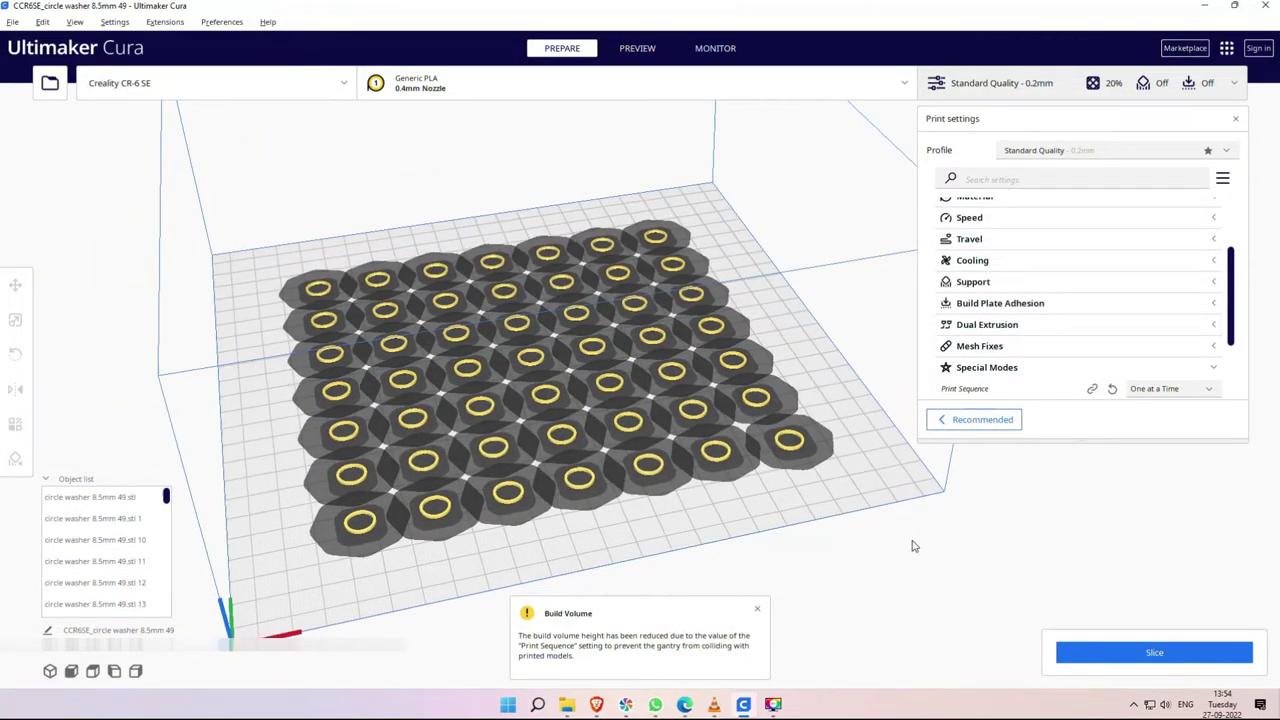
# Slice the washer grid and examine the washers and their individual skirts in the layer preview.
pyautogui.click(1131, 658)
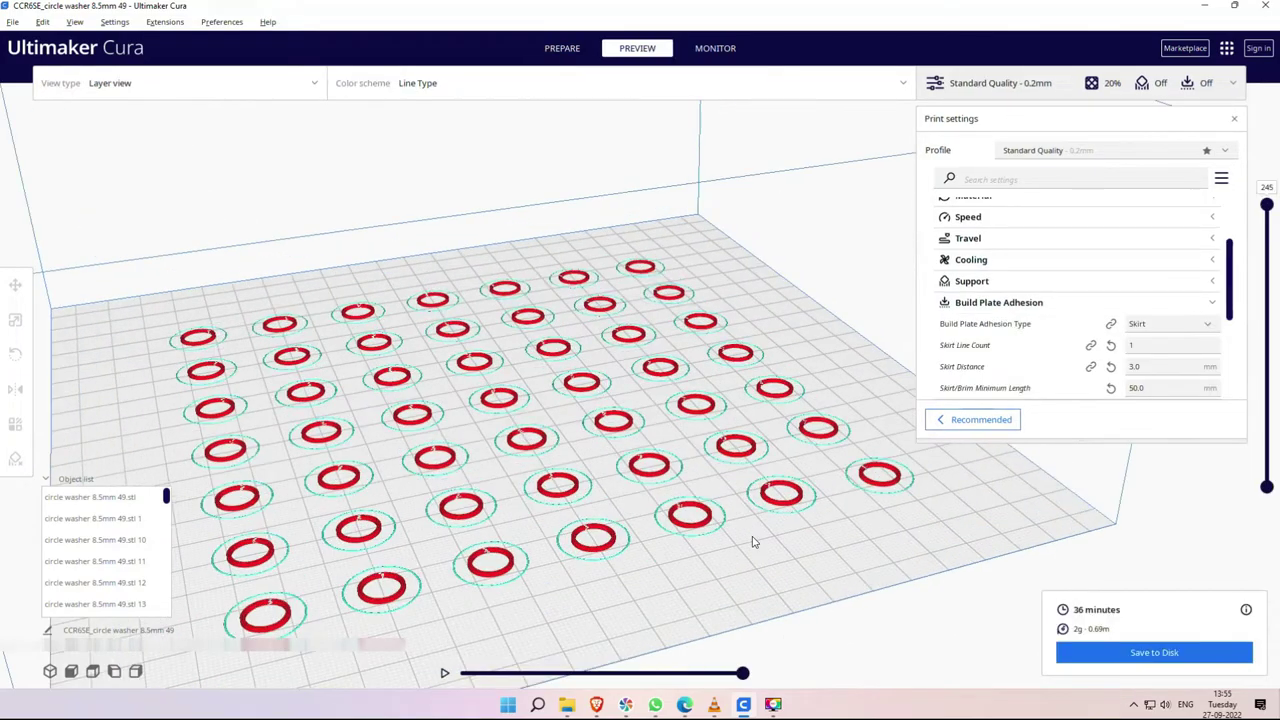
pyautogui.moveTo(430, 575); pyautogui.dragTo(789, 503, button='right')
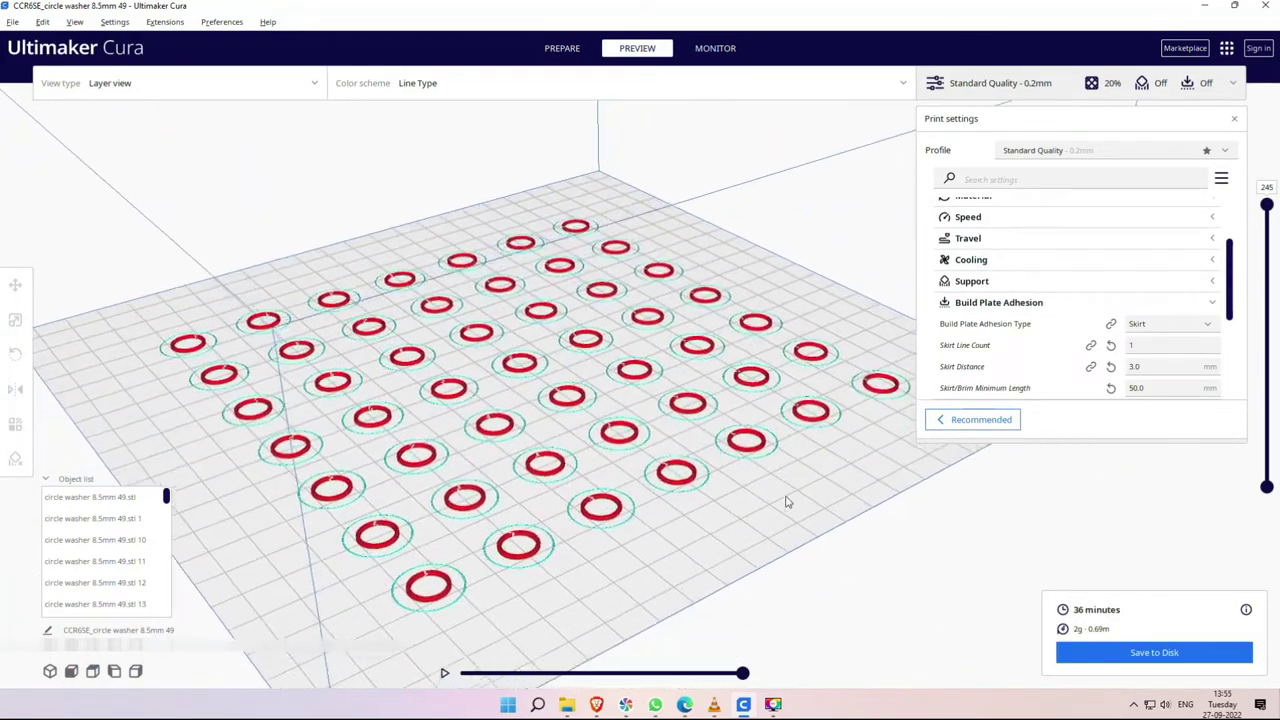
pyautogui.moveTo(1266, 204)
pyautogui.mouseDown()
pyautogui.moveTo(1272, 494)
pyautogui.moveTo(1266, 204)
pyautogui.mouseUp()
pyautogui.moveTo(868, 566)
pyautogui.mouseDown(button='right')
pyautogui.moveTo(794, 574)
pyautogui.moveTo(889, 569)
pyautogui.mouseUp(button='right')
pyautogui.scroll(-2, 746, 534)
pyautogui.moveTo(746, 534)
pyautogui.mouseDown(button='right')
pyautogui.moveTo(606, 569)
pyautogui.moveTo(806, 560)
pyautogui.moveTo(740, 558)
pyautogui.mouseUp(button='right')
pyautogui.moveTo(714, 704)
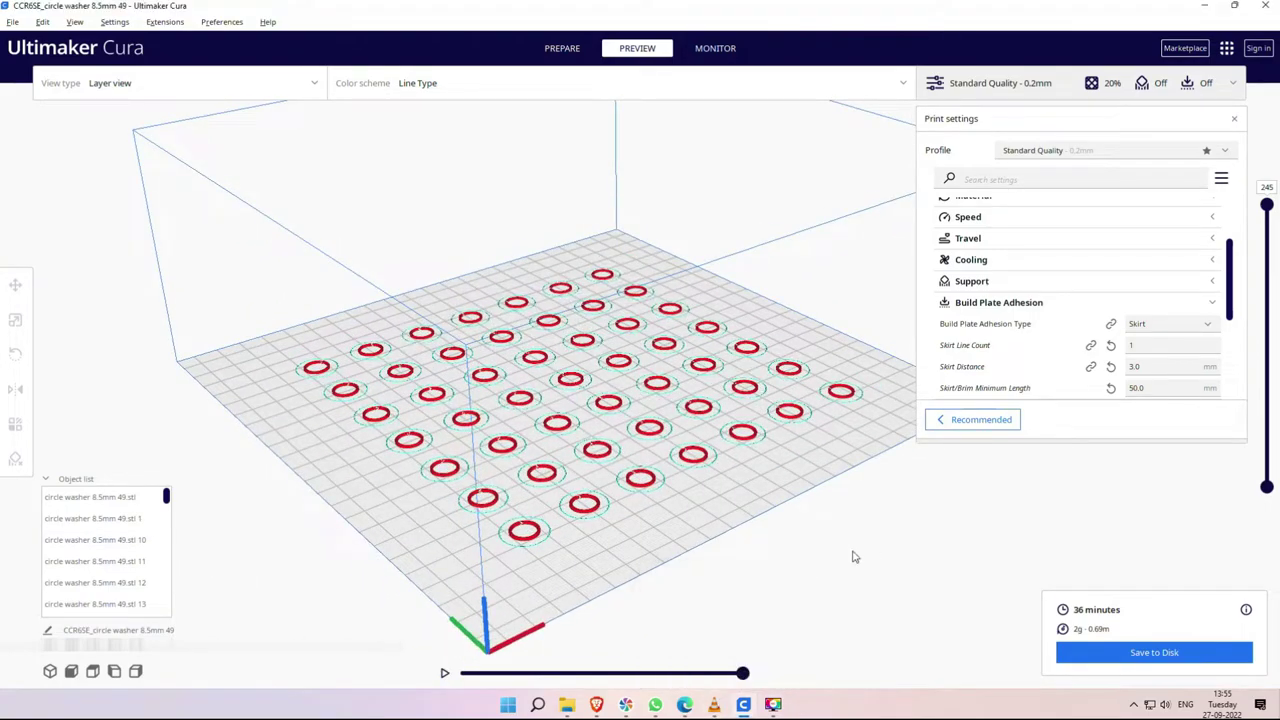
pyautogui.moveTo(851, 557); pyautogui.dragTo(823, 551, button='right')
# Return to the Prepare stage and randomise the location of the washer at X 25, Y 25 mm with Mesh Tools.
pyautogui.click(562, 48)
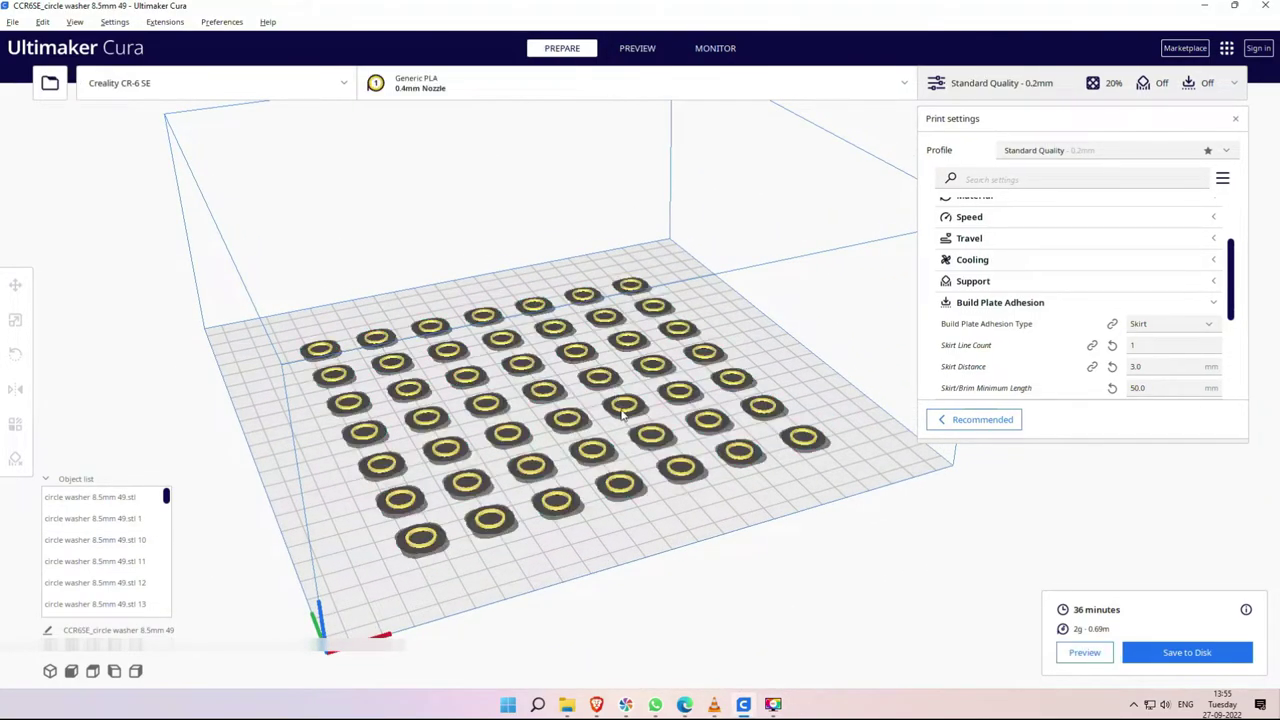
pyautogui.rightClick(624, 408)
pyautogui.moveTo(652, 421)
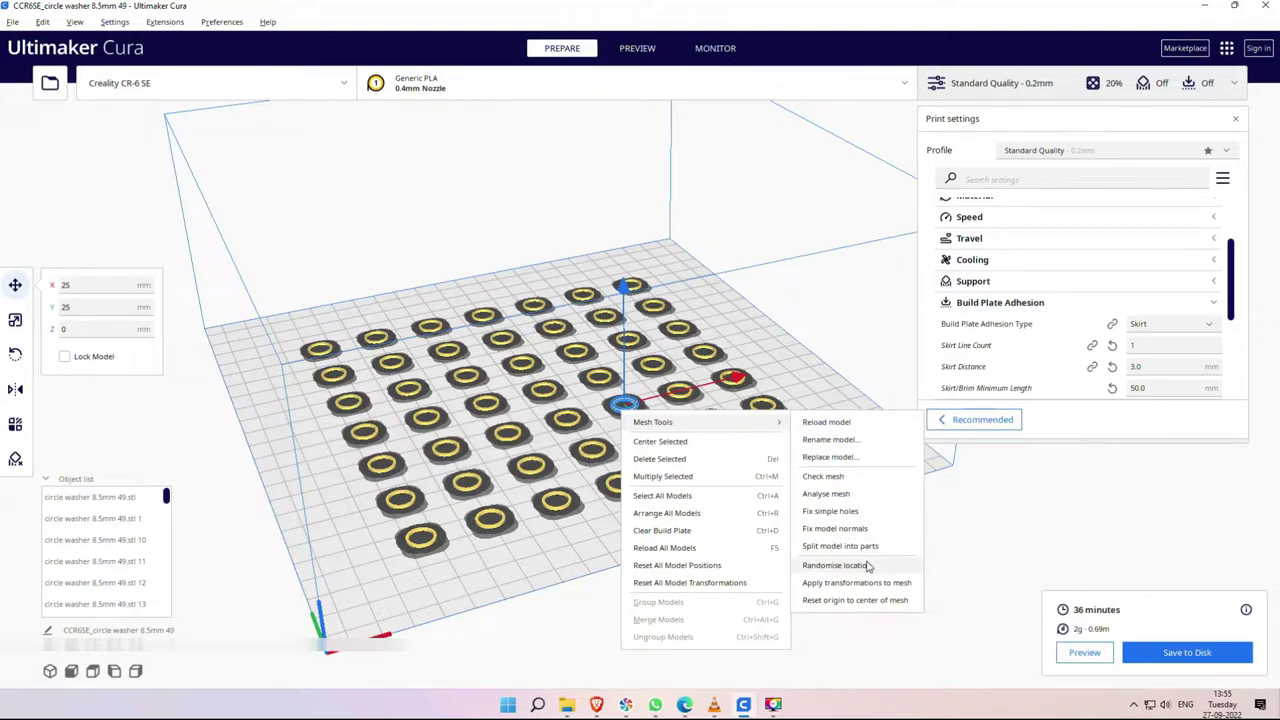
pyautogui.click(836, 565)
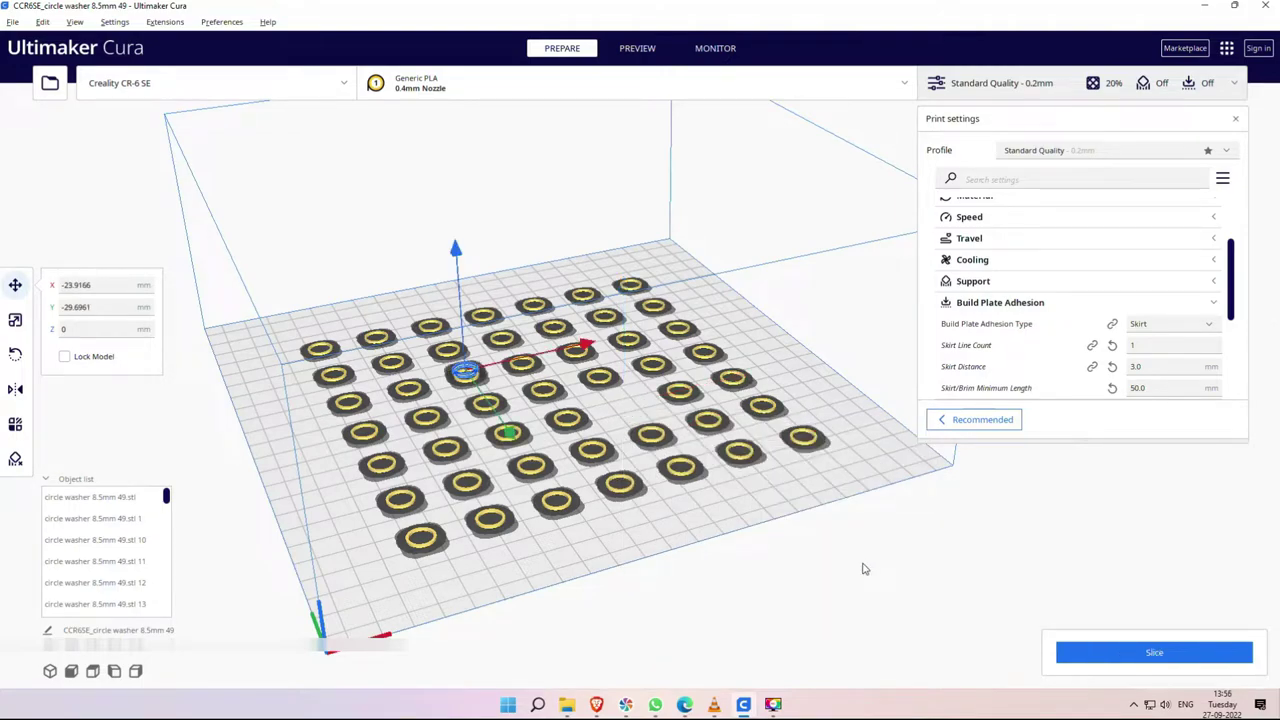
# Move the randomly relocated washer back into the empty grid spot at about X 23, Y 23 mm.
pyautogui.click(710, 545)
pyautogui.click(465, 372)
pyautogui.moveTo(465, 372); pyautogui.dragTo(629, 408)
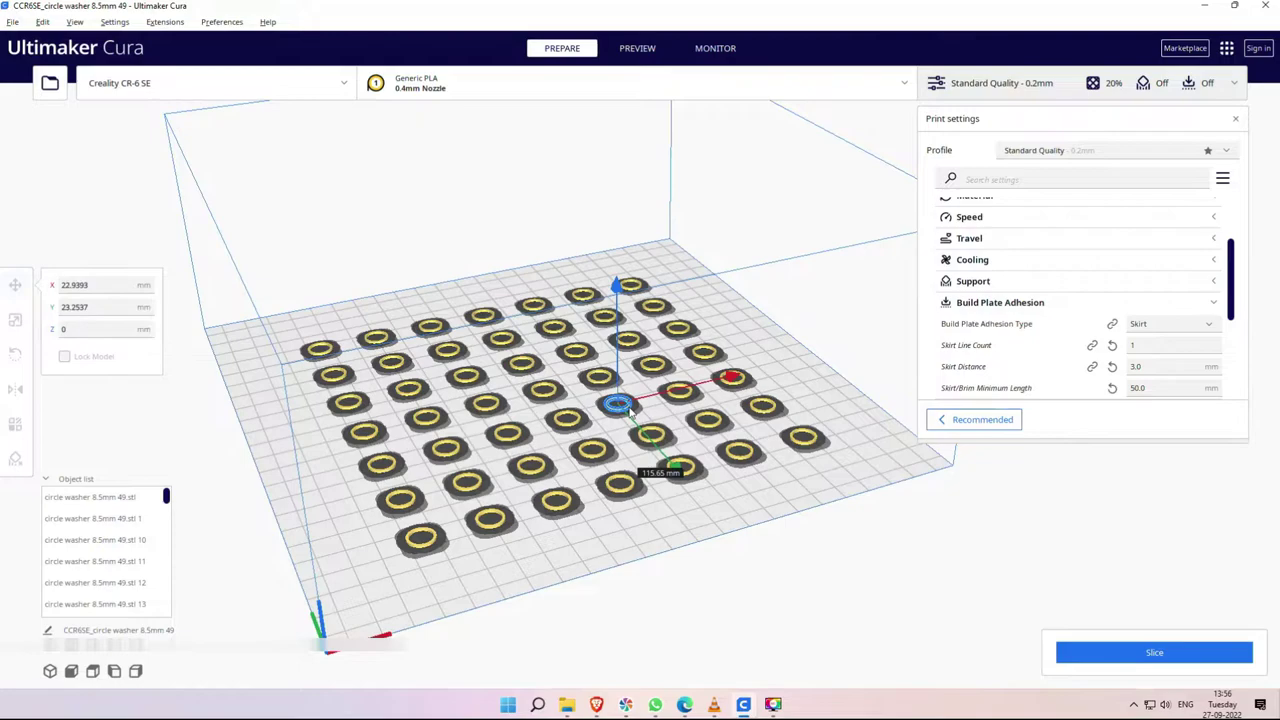
# Apply transformations to the mesh of the washer at X 25, Y 75 mm with Mesh Tools.
pyautogui.click(698, 552)
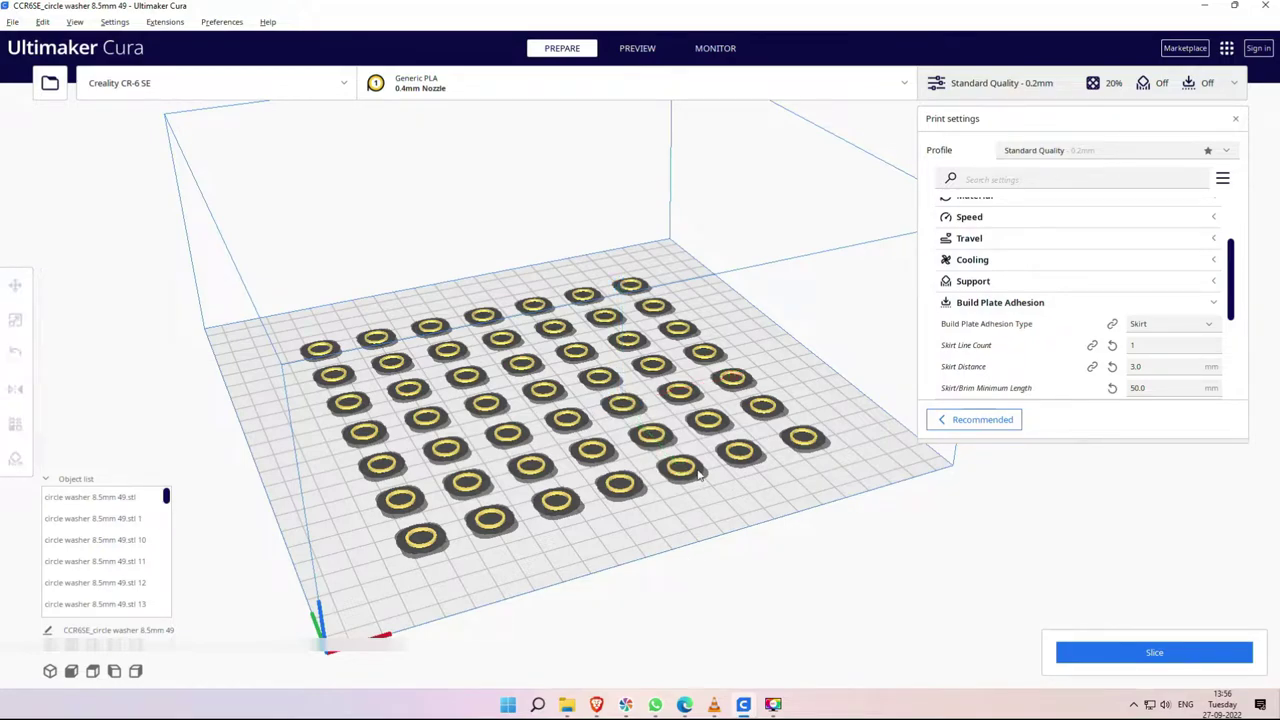
pyautogui.rightClick(700, 456)
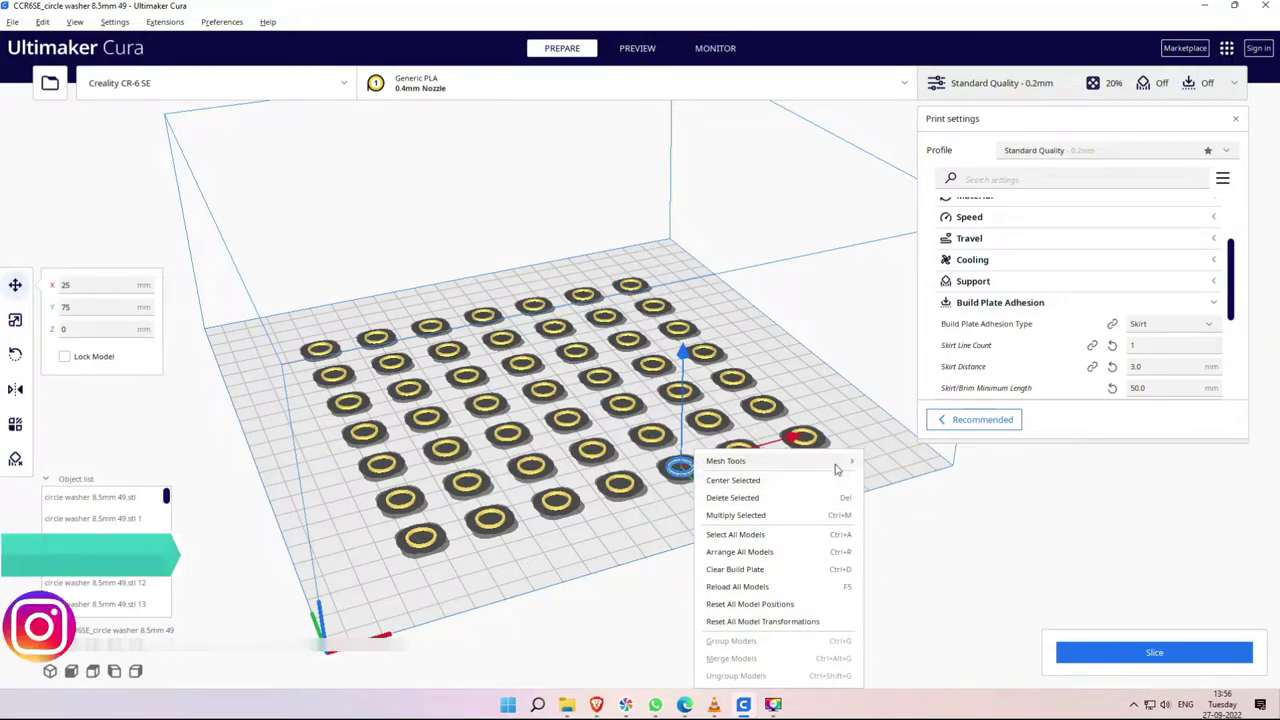
pyautogui.moveTo(840, 463)
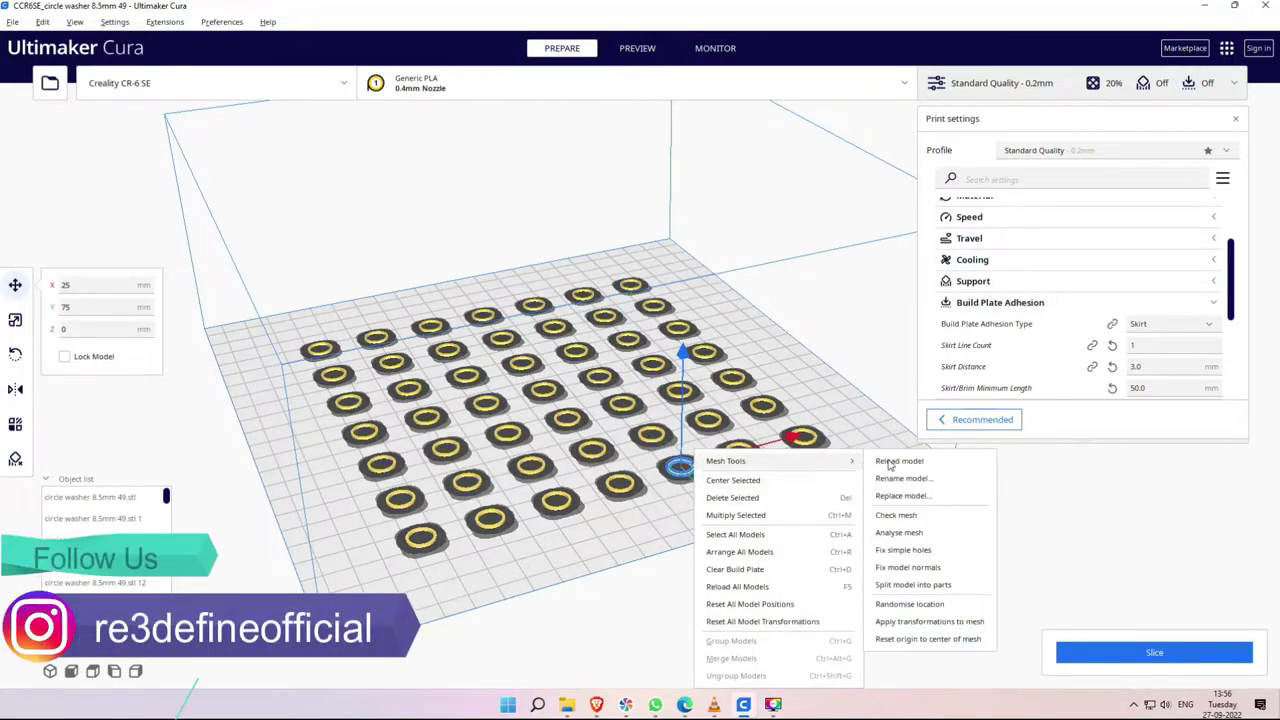
pyautogui.click(931, 622)
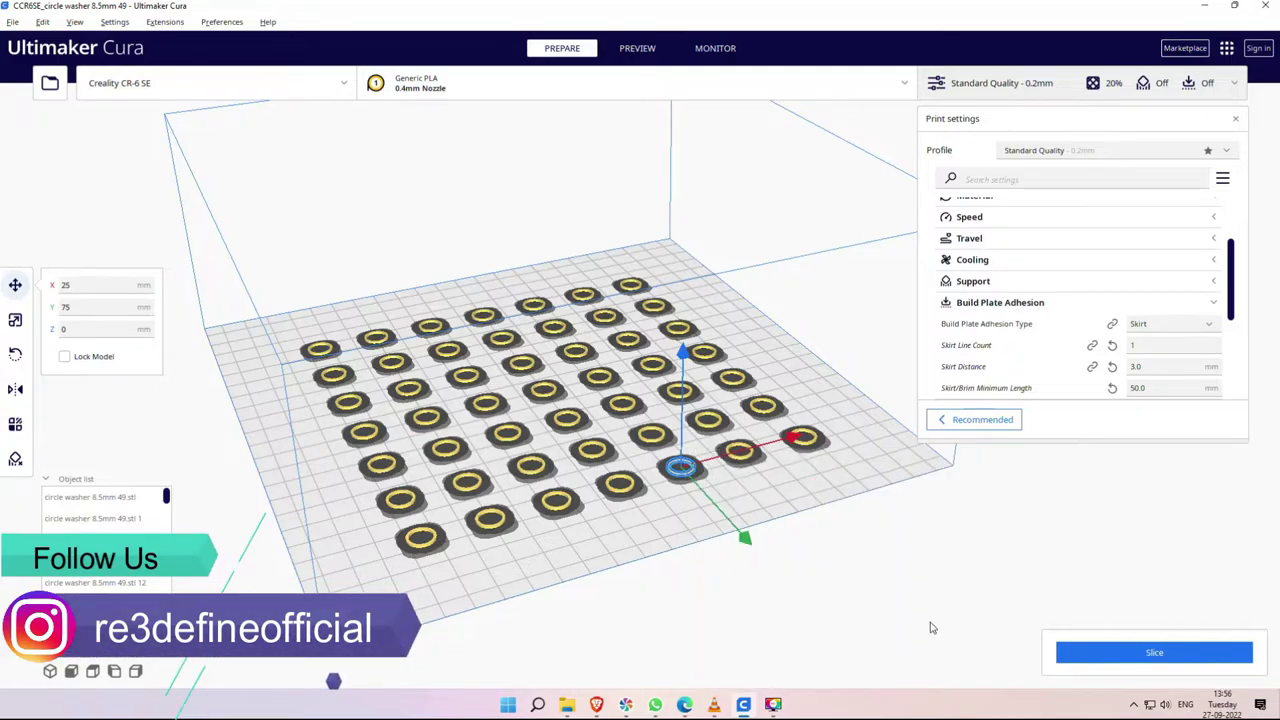
# Reset the origin of the washer at X 25, Y 75 mm to the center of its mesh with Mesh Tools.
pyautogui.rightClick(683, 478)
pyautogui.moveTo(714, 460)
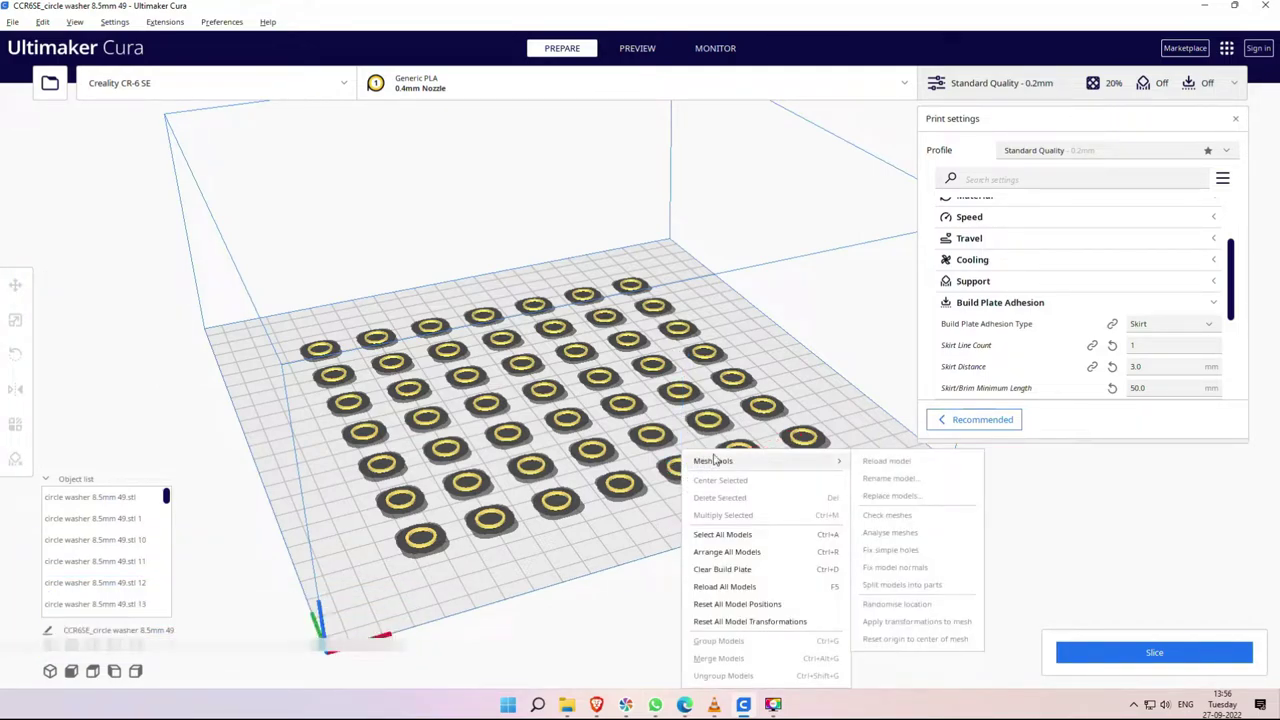
pyautogui.click(628, 516)
pyautogui.click(681, 480)
pyautogui.scroll(5, 680, 490)
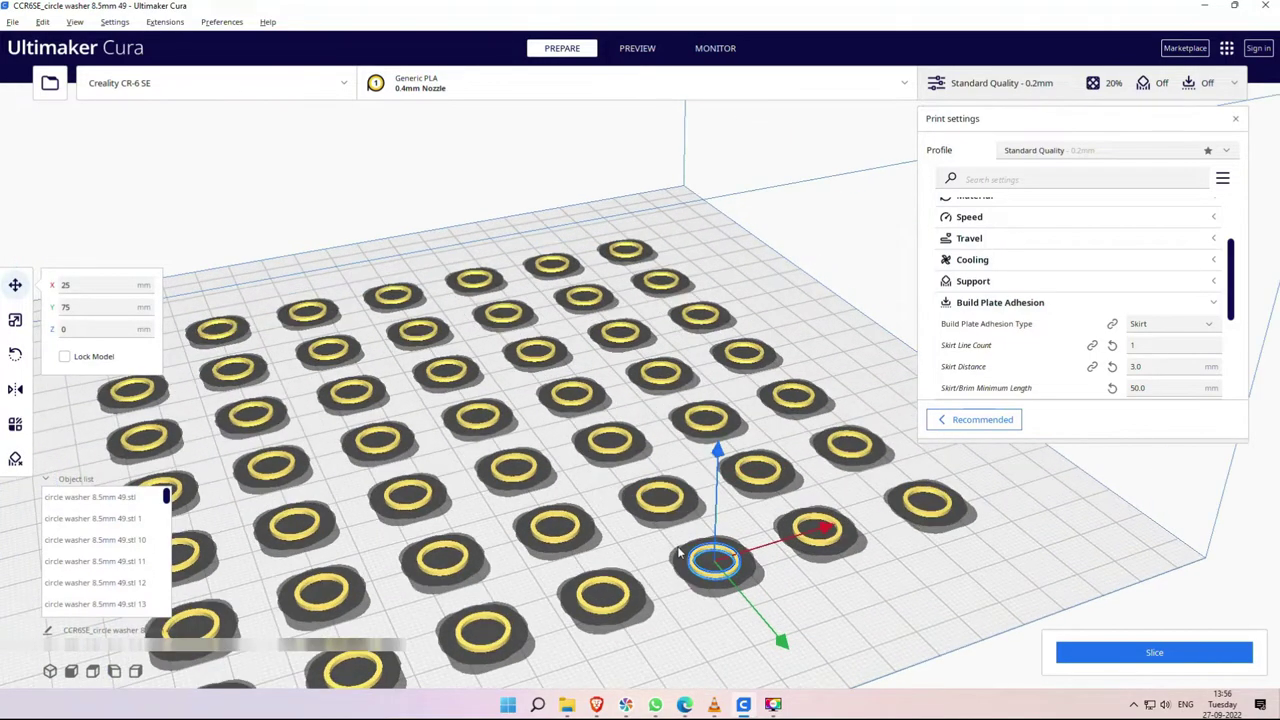
pyautogui.scroll(-3, 678, 552)
pyautogui.scroll(4, 690, 505)
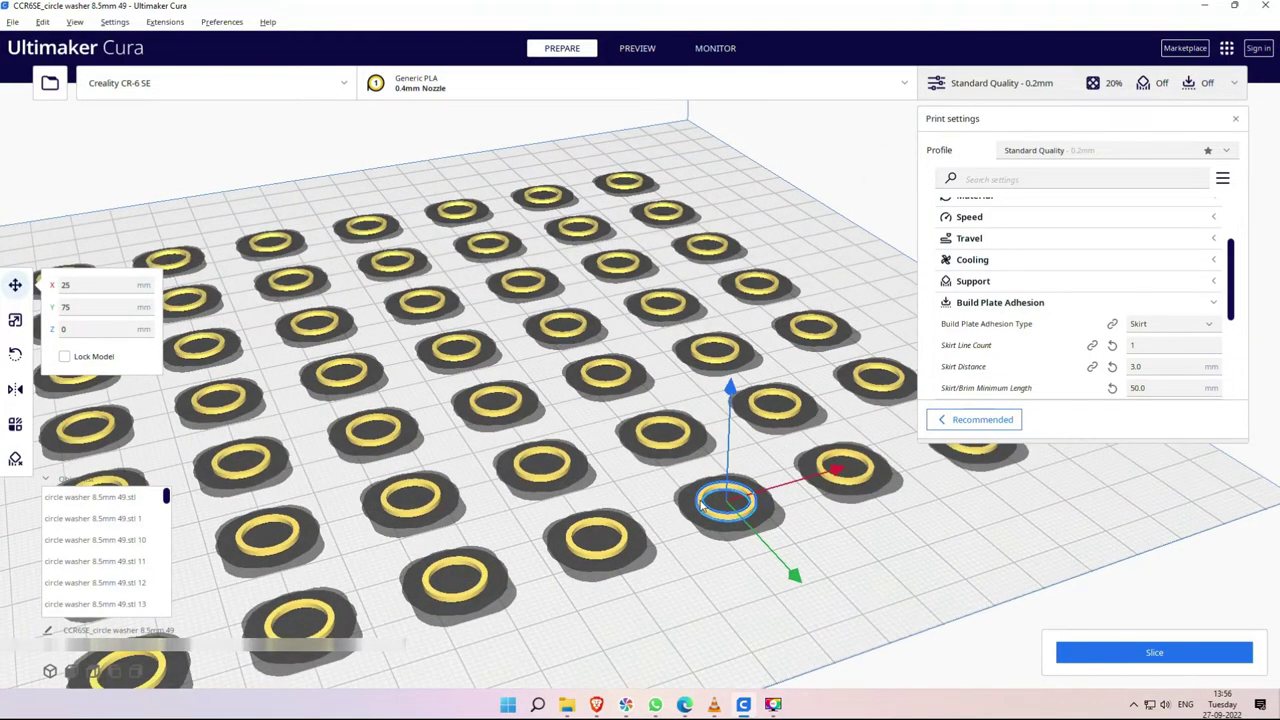
pyautogui.rightClick(743, 502)
pyautogui.moveTo(790, 461)
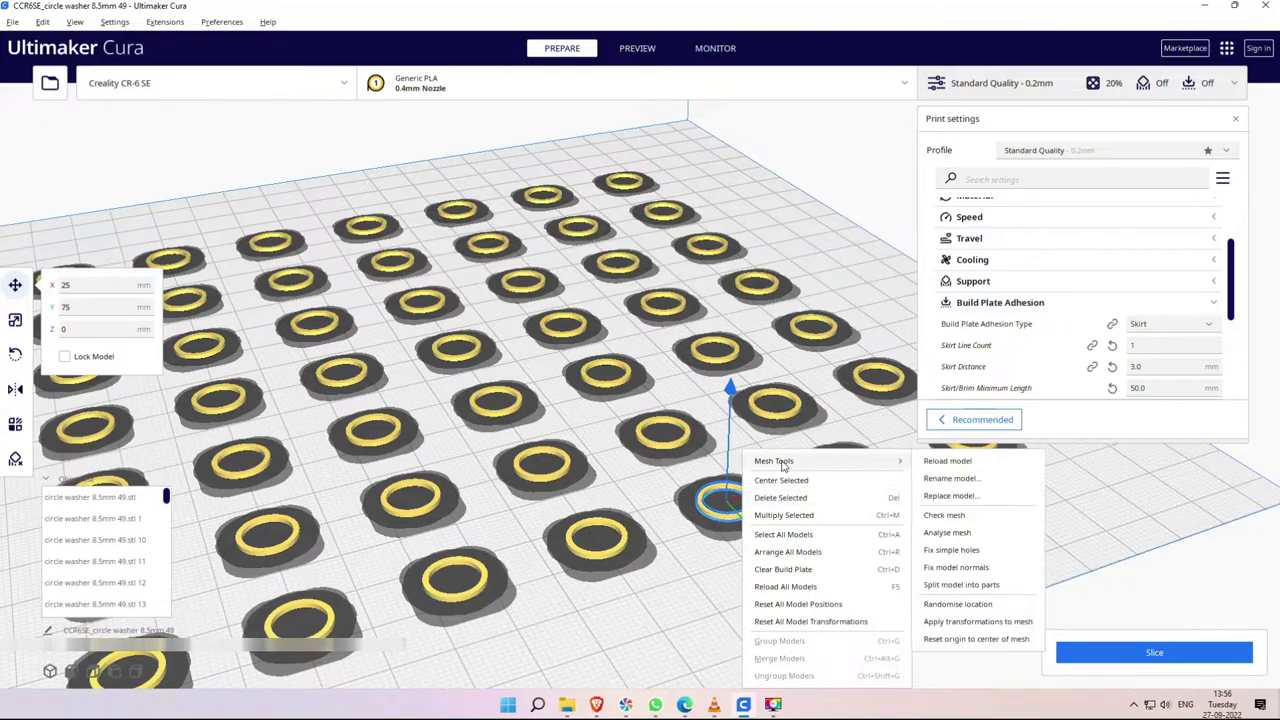
pyautogui.click(951, 640)
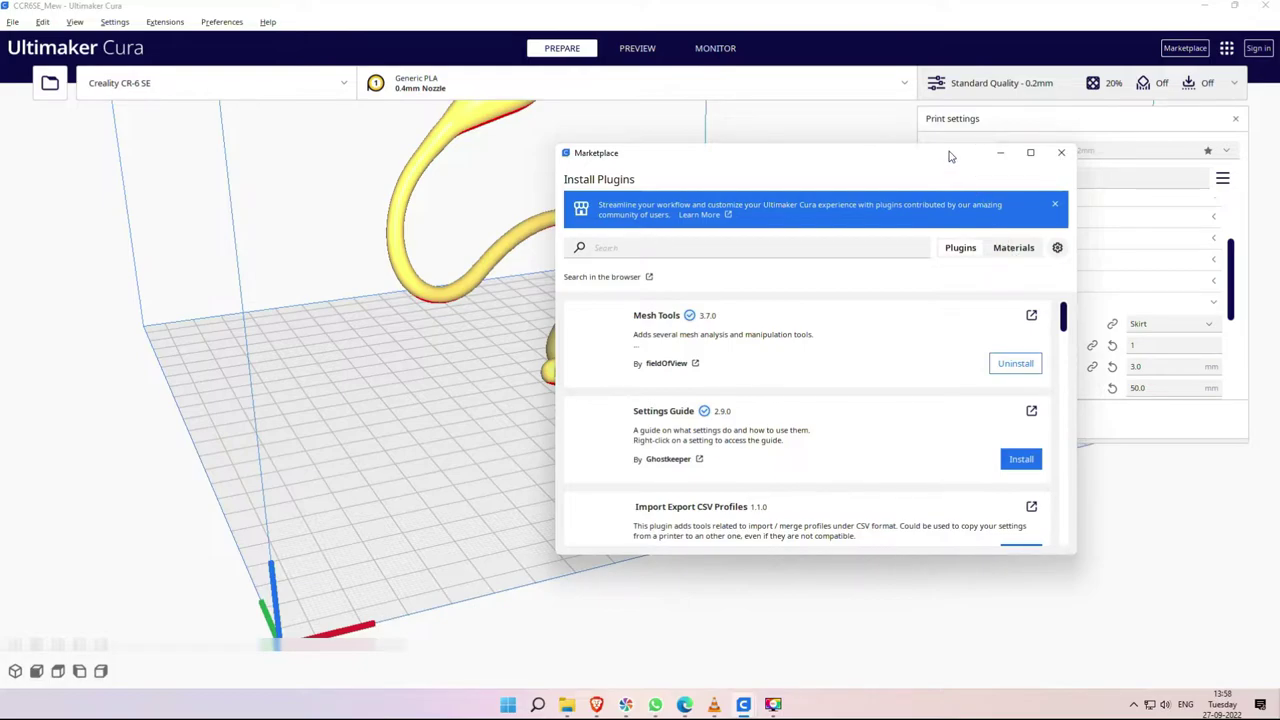
# Browse the installable materials in the Marketplace and the material brands available for the extruder.
pyautogui.click(1013, 247)
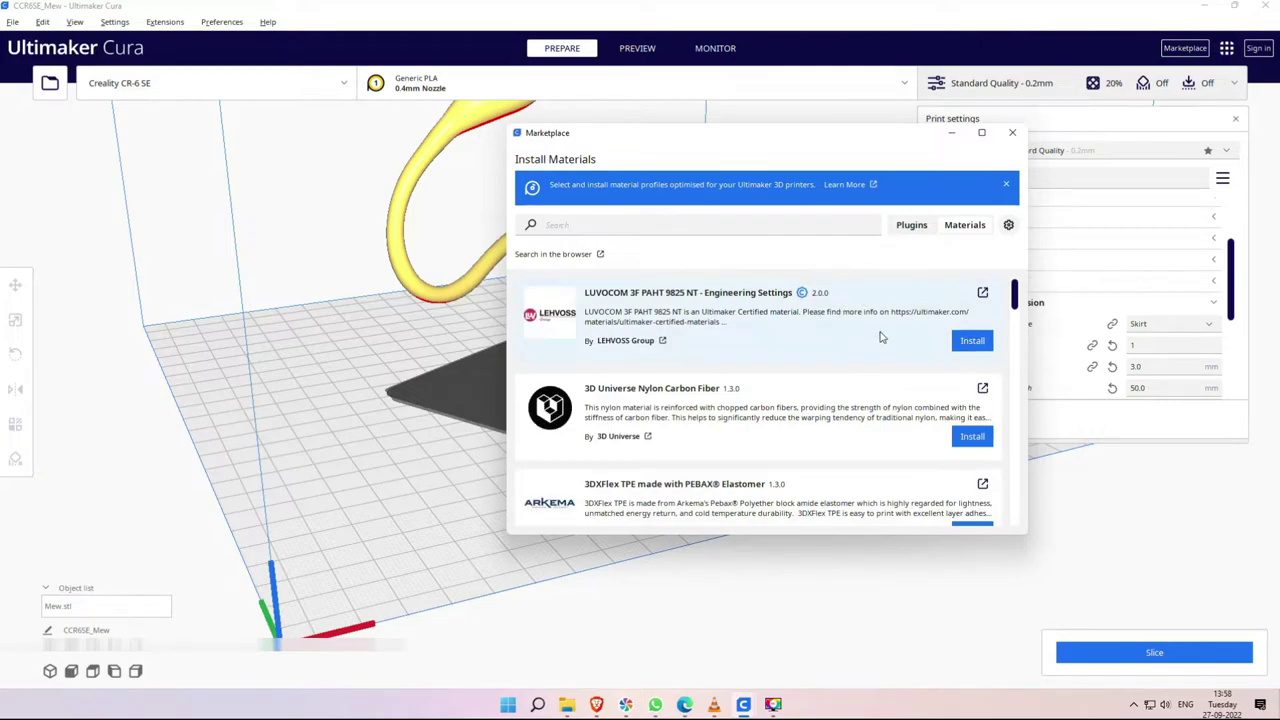
pyautogui.scroll(-10, 880, 337)
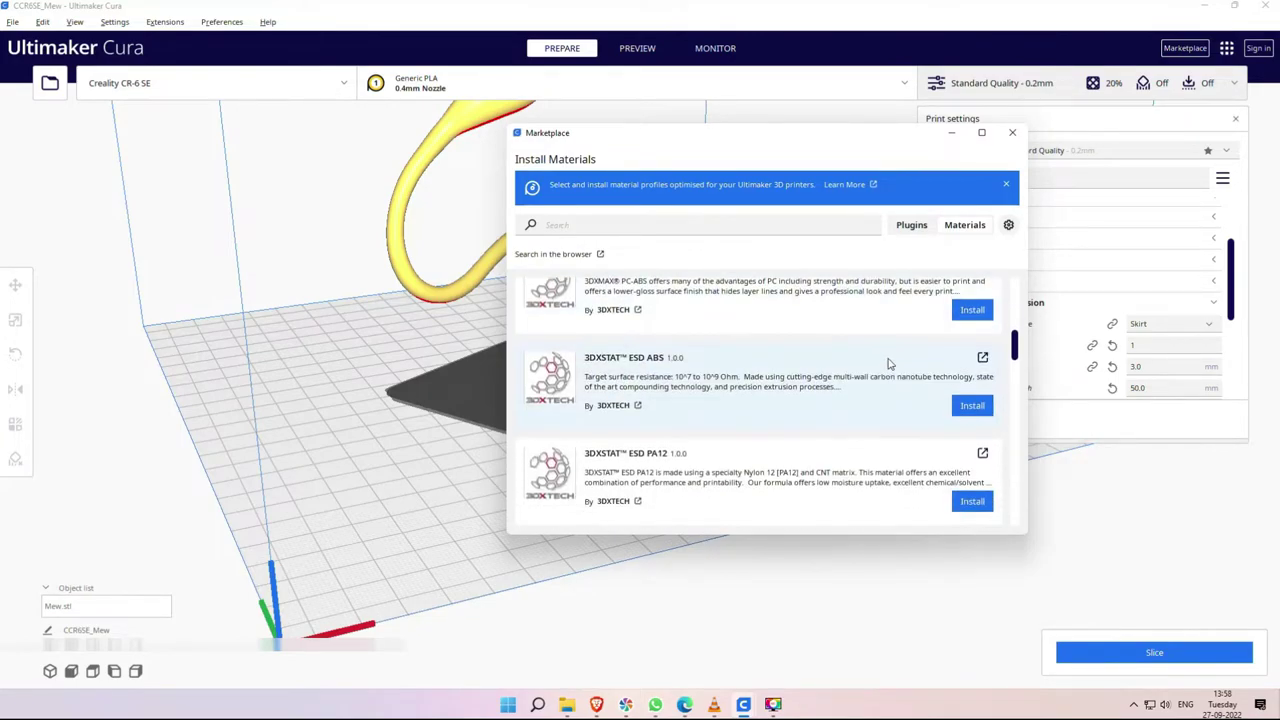
pyautogui.scroll(-10, 888, 364)
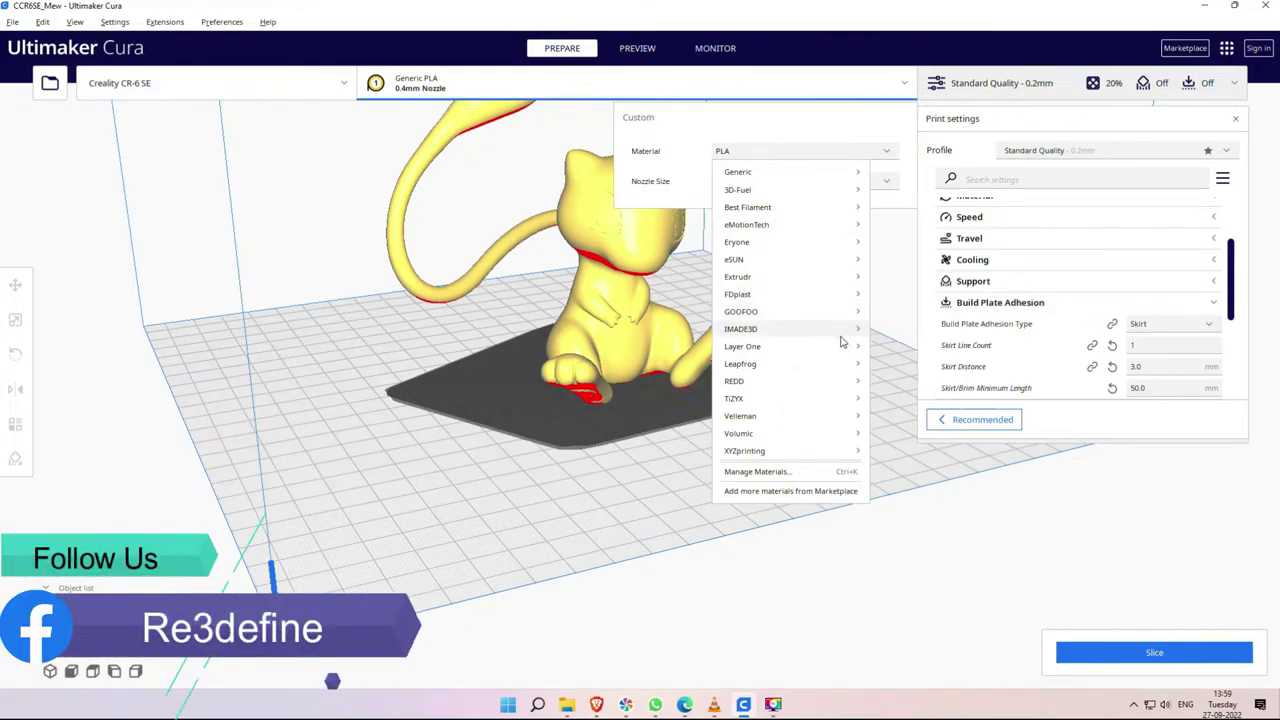
pyautogui.moveTo(840, 347)
pyautogui.moveTo(886, 346)
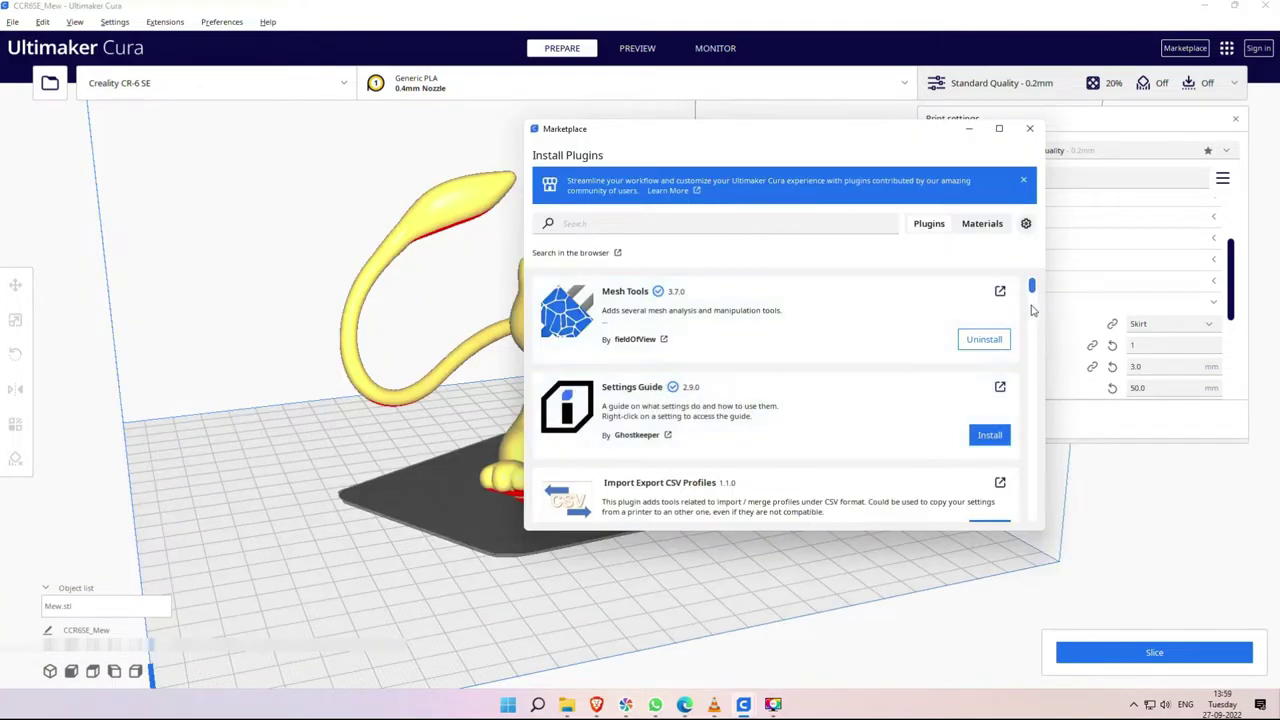
# Install the Settings Guide plugin from the Marketplace and accept its licence agreement.
pyautogui.moveTo(1036, 291); pyautogui.dragTo(1034, 291)
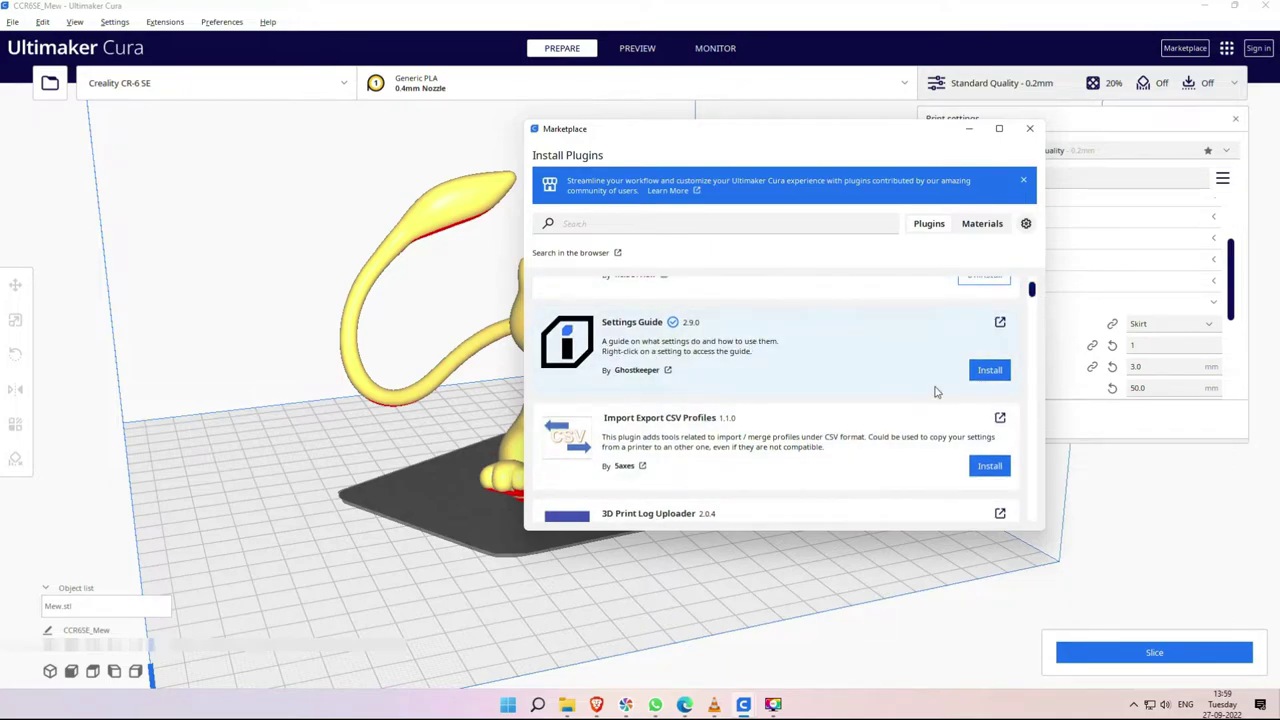
pyautogui.click(990, 370)
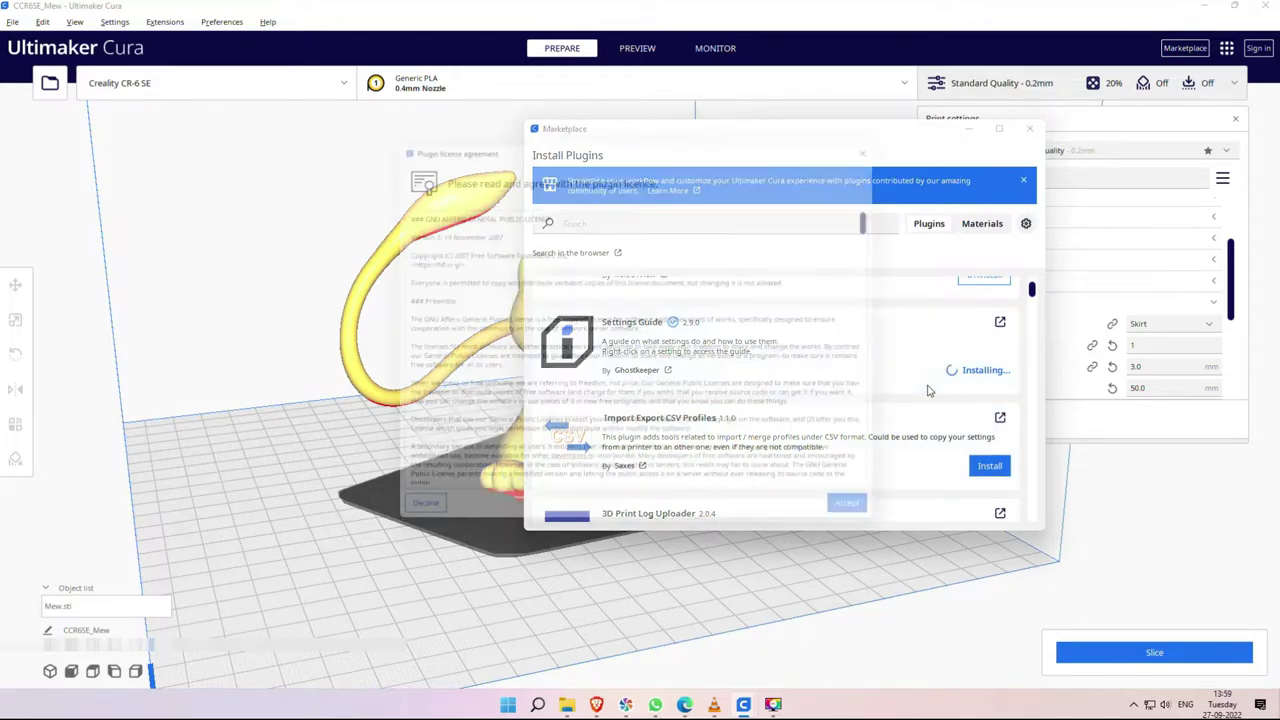
pyautogui.click(862, 523)
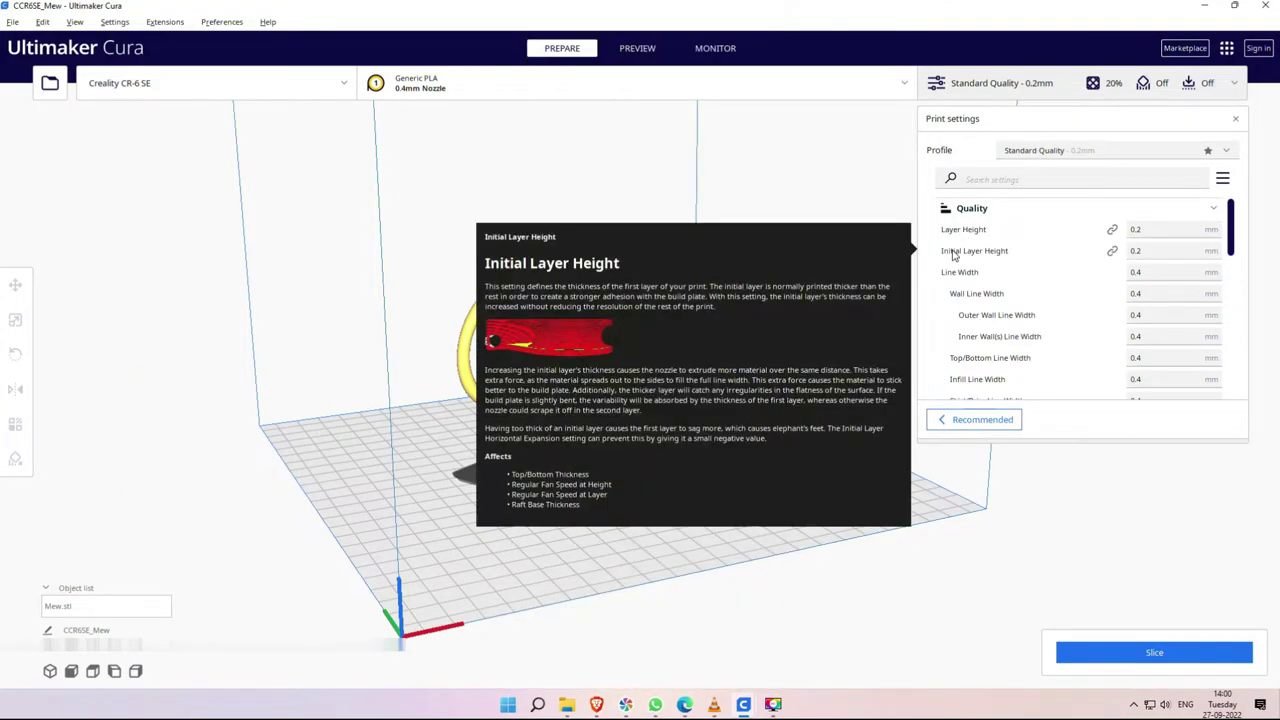
# Examine the Settings Guide explanations for the Quality, Build Plate Adhesion and Special Modes print settings.
pyautogui.moveTo(962, 274)
pyautogui.click(971, 208)
pyautogui.scroll(-1, 968, 243)
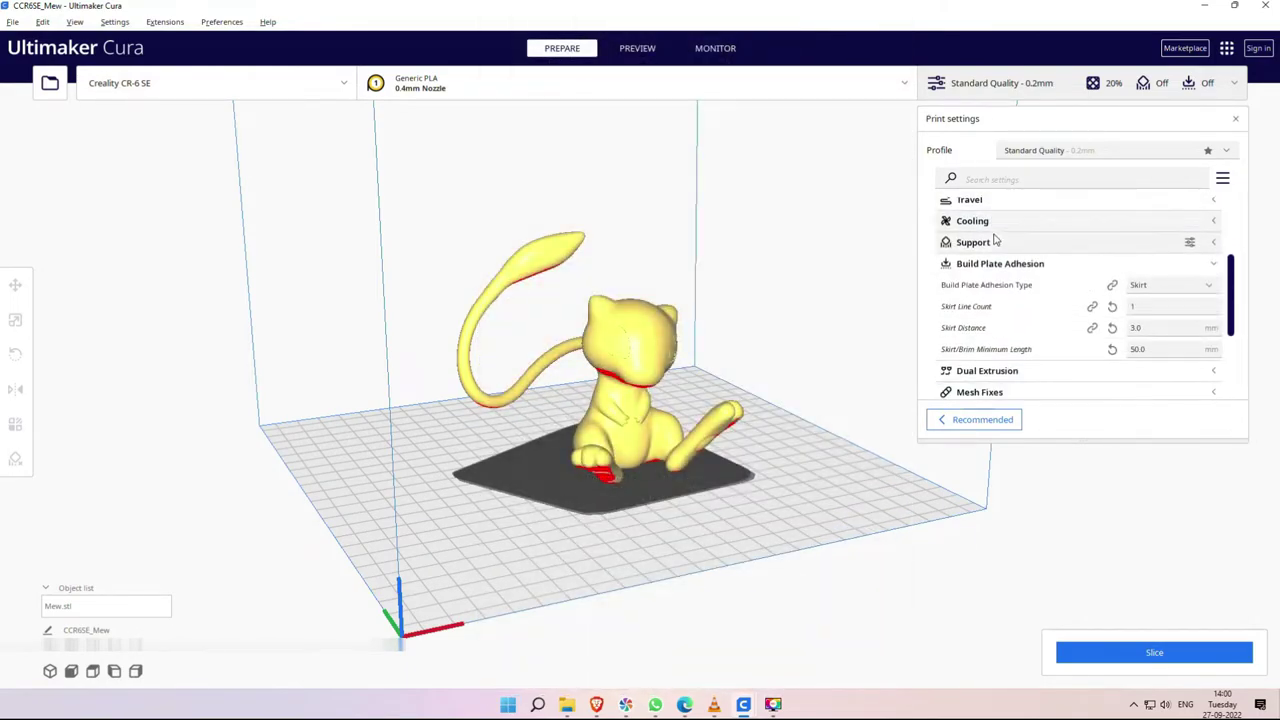
pyautogui.click(972, 242)
pyautogui.scroll(-4, 977, 306)
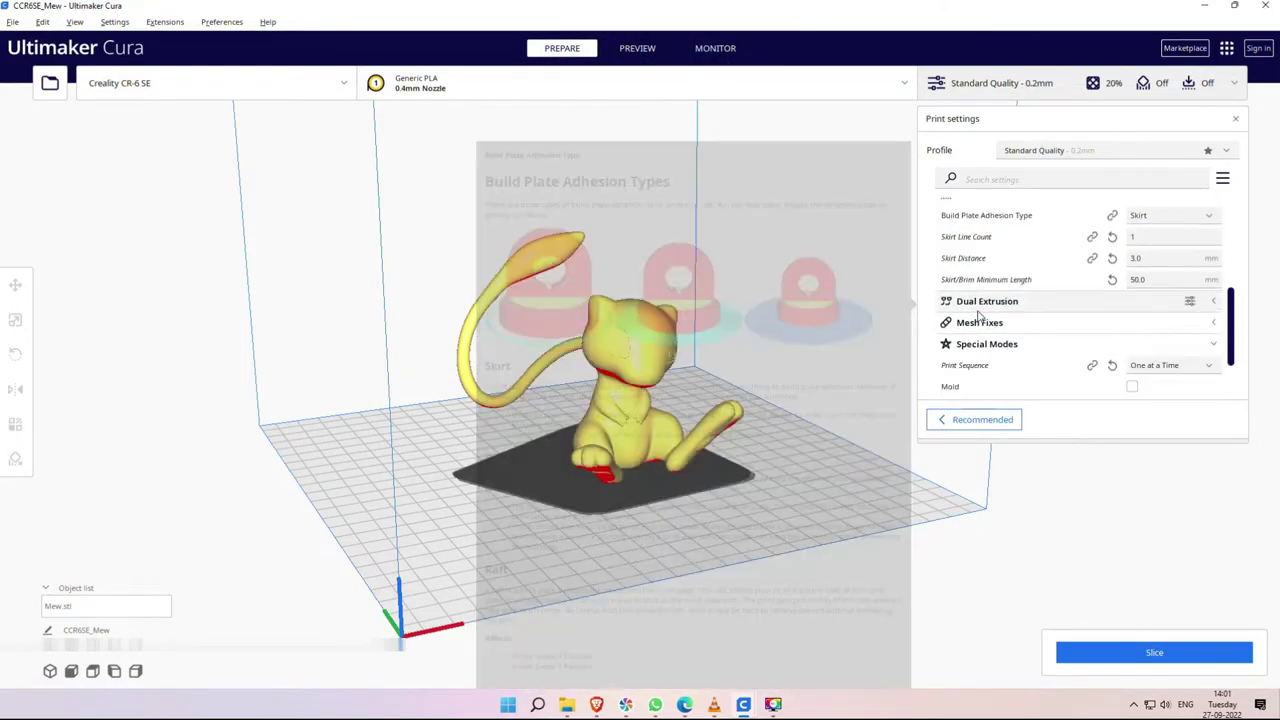
pyautogui.moveTo(955, 310)
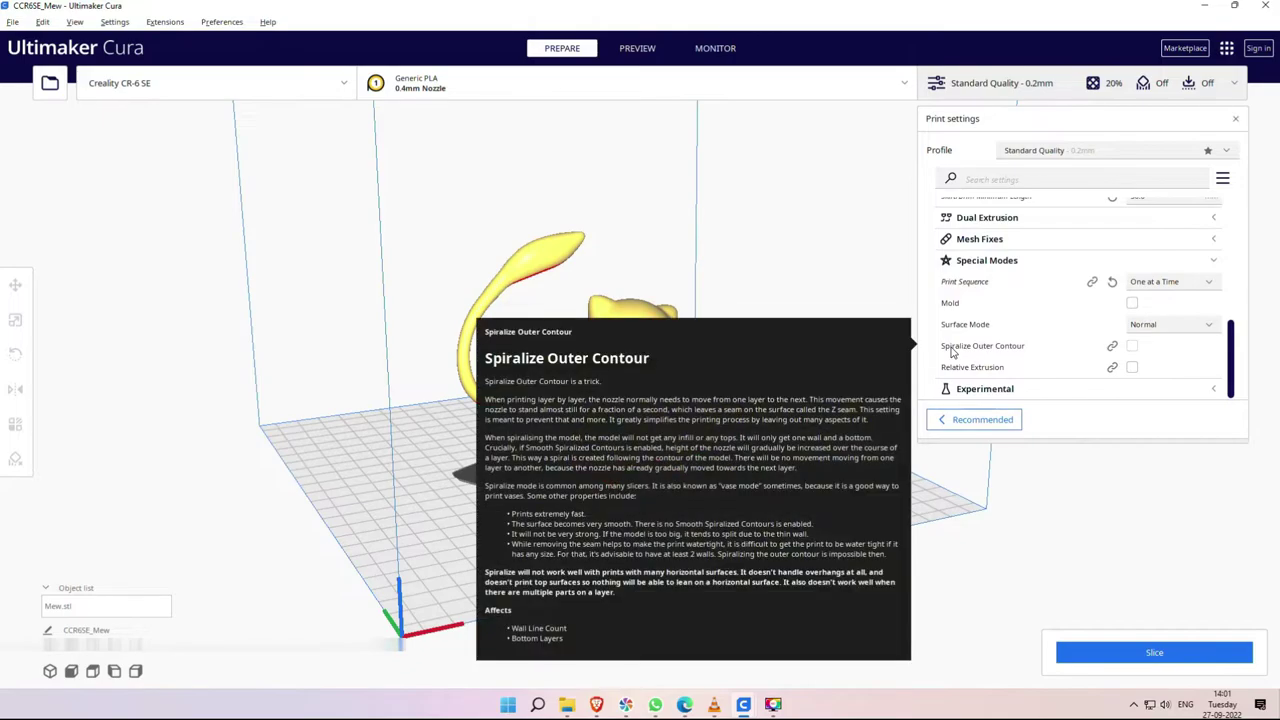
# Install the Auto-Orientation plugin from the Marketplace, accept its licence, and close the Marketplace.
pyautogui.click(1184, 49)
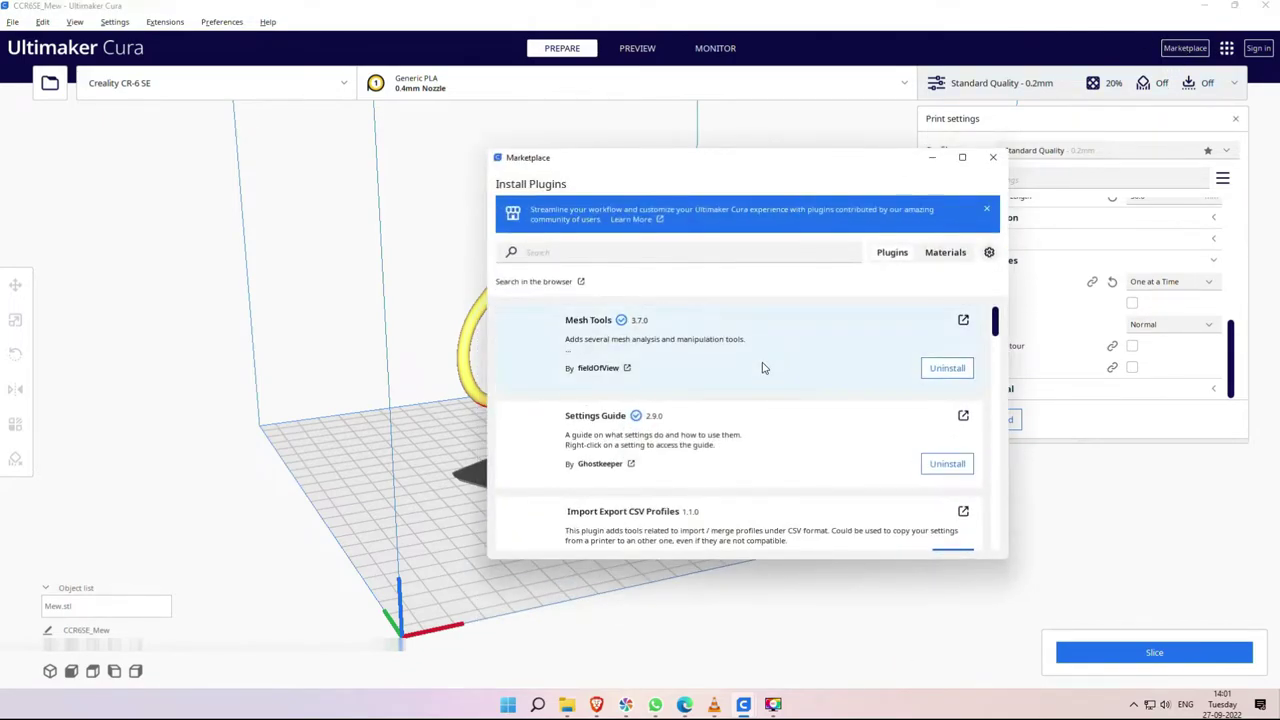
pyautogui.scroll(-3, 766, 372)
pyautogui.scroll(-5, 768, 375)
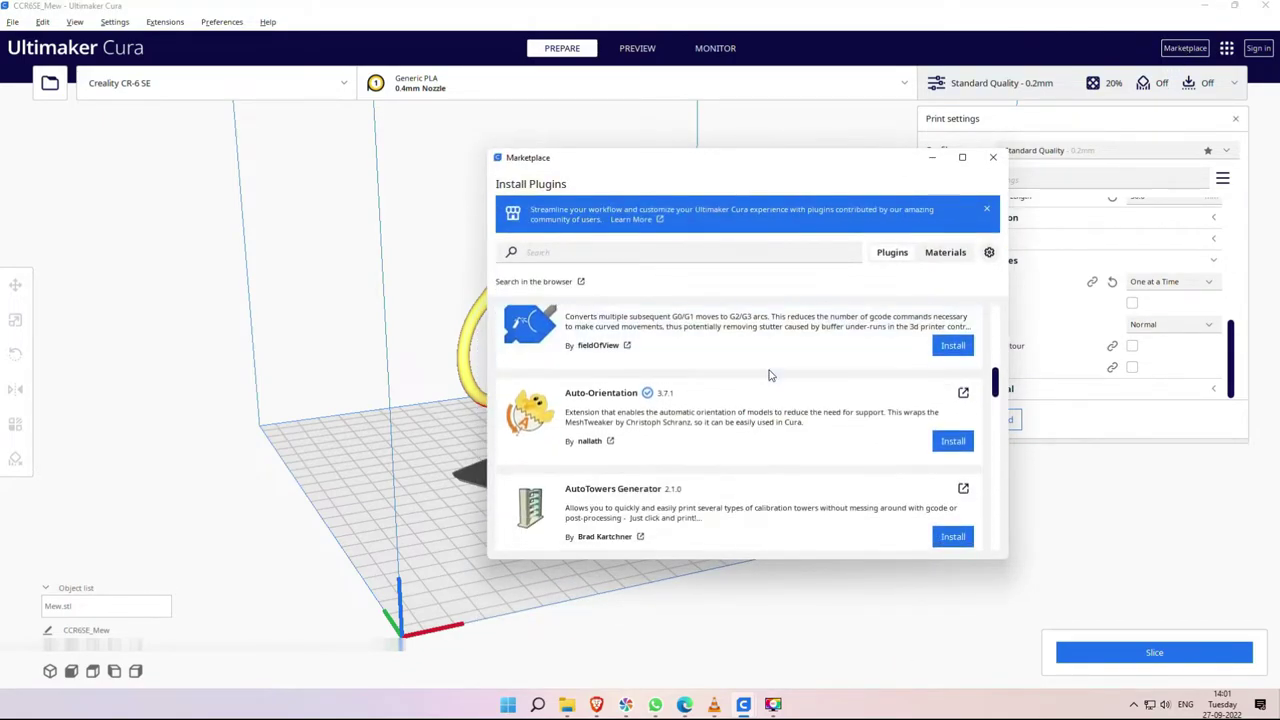
pyautogui.scroll(-1, 605, 427)
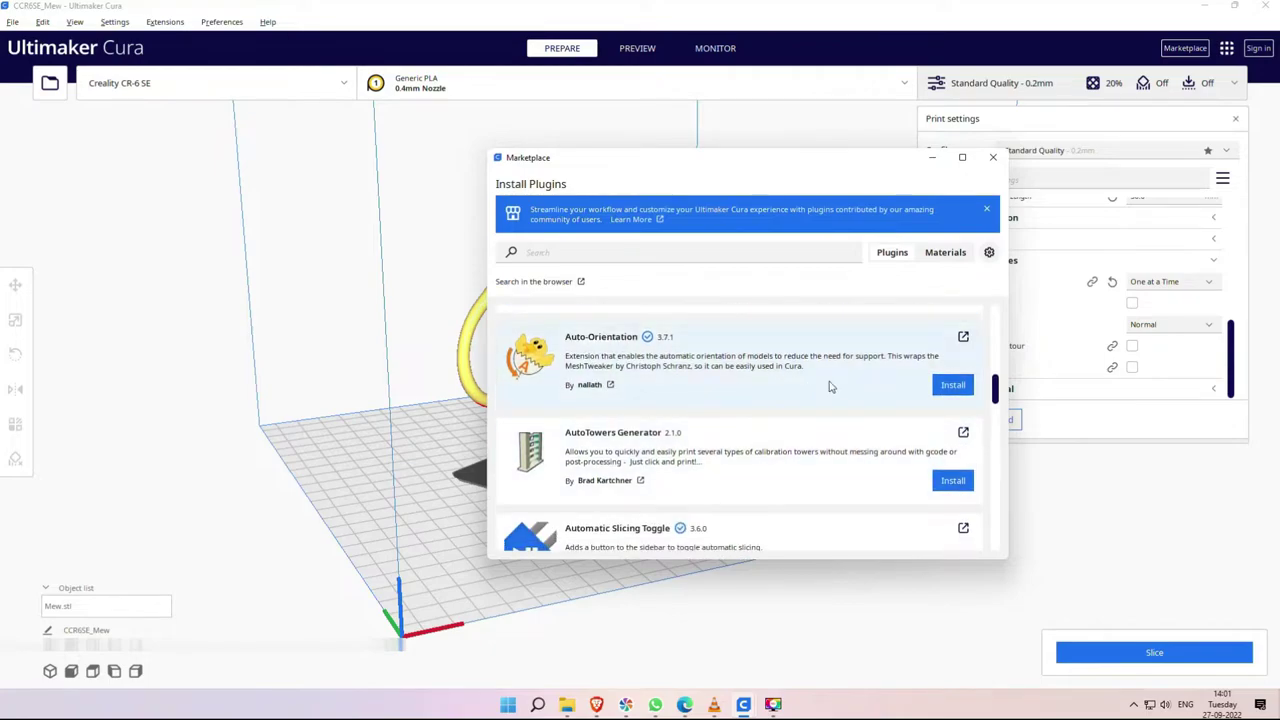
pyautogui.click(953, 386)
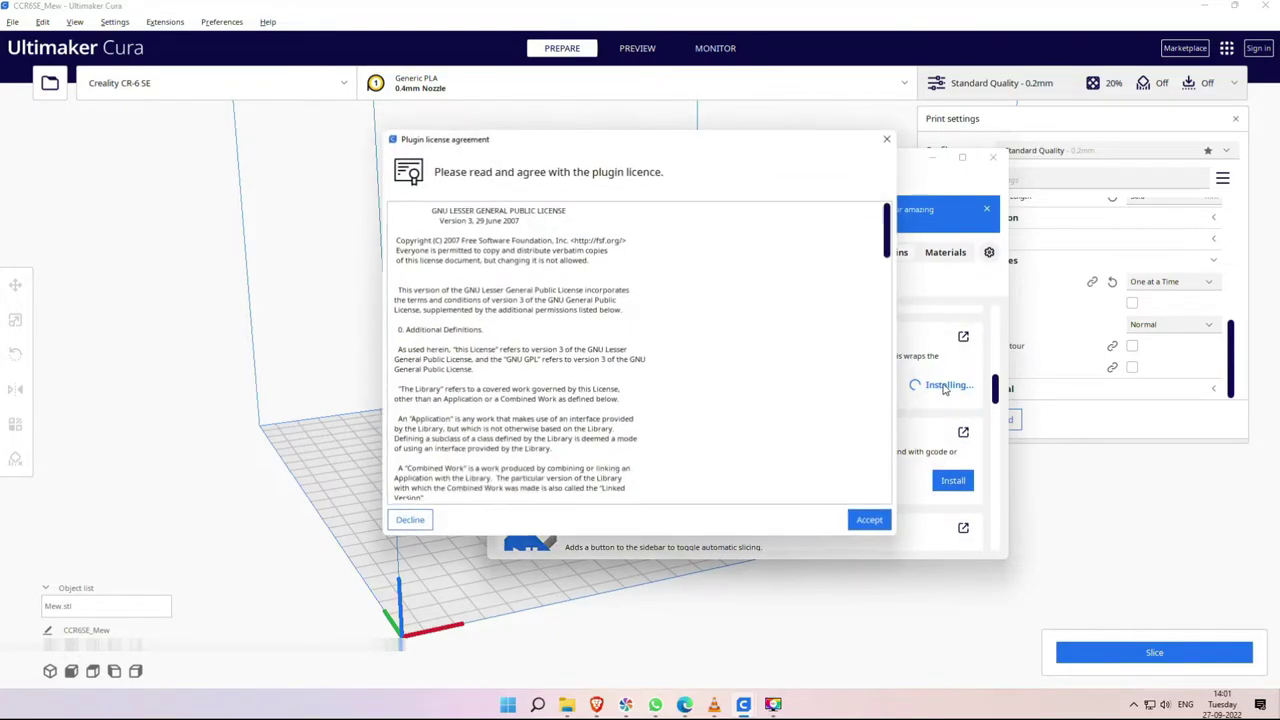
pyautogui.click(868, 523)
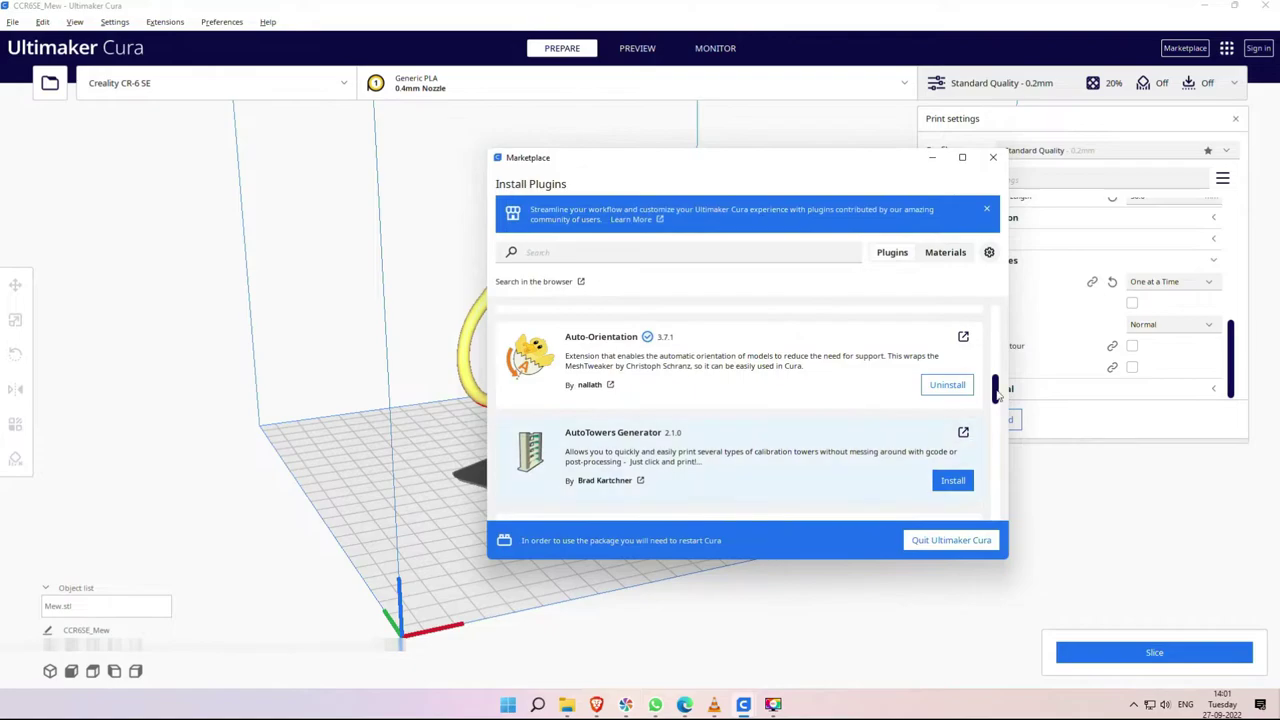
pyautogui.click(993, 157)
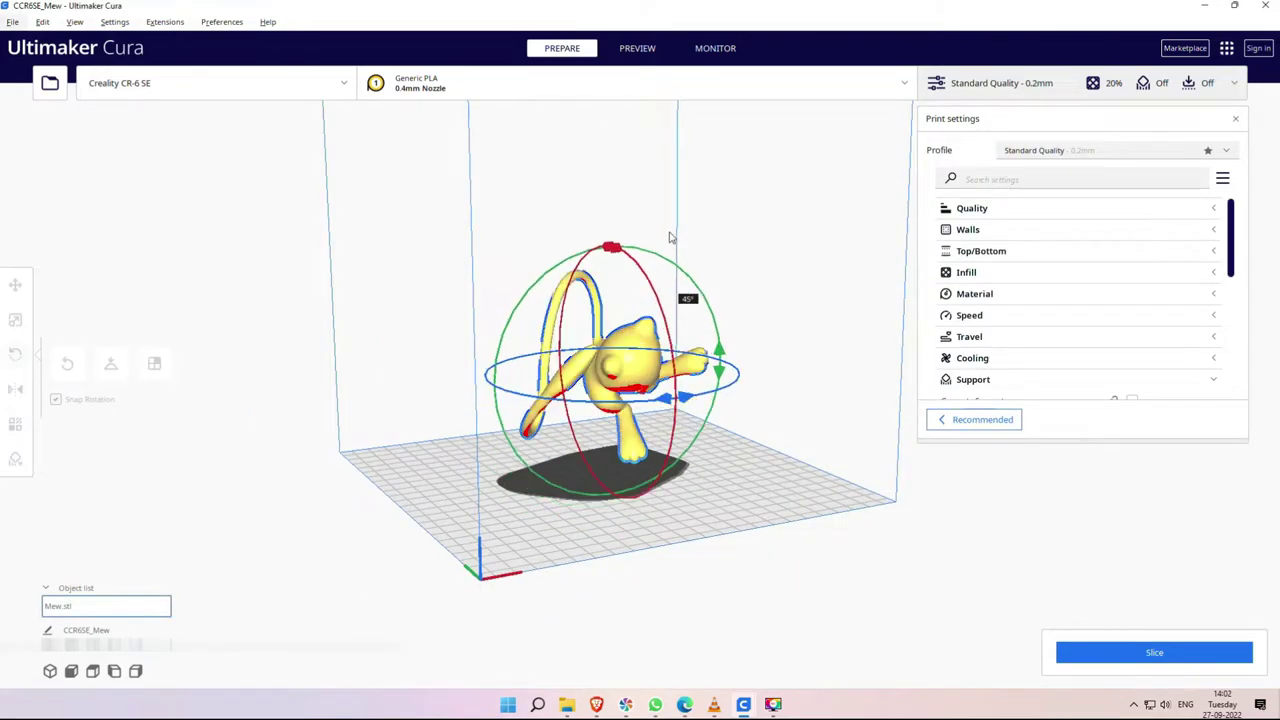
# Calculate the extended optimal printing orientation for the tilted Mew model with Auto Orientation.
pyautogui.click(757, 506)
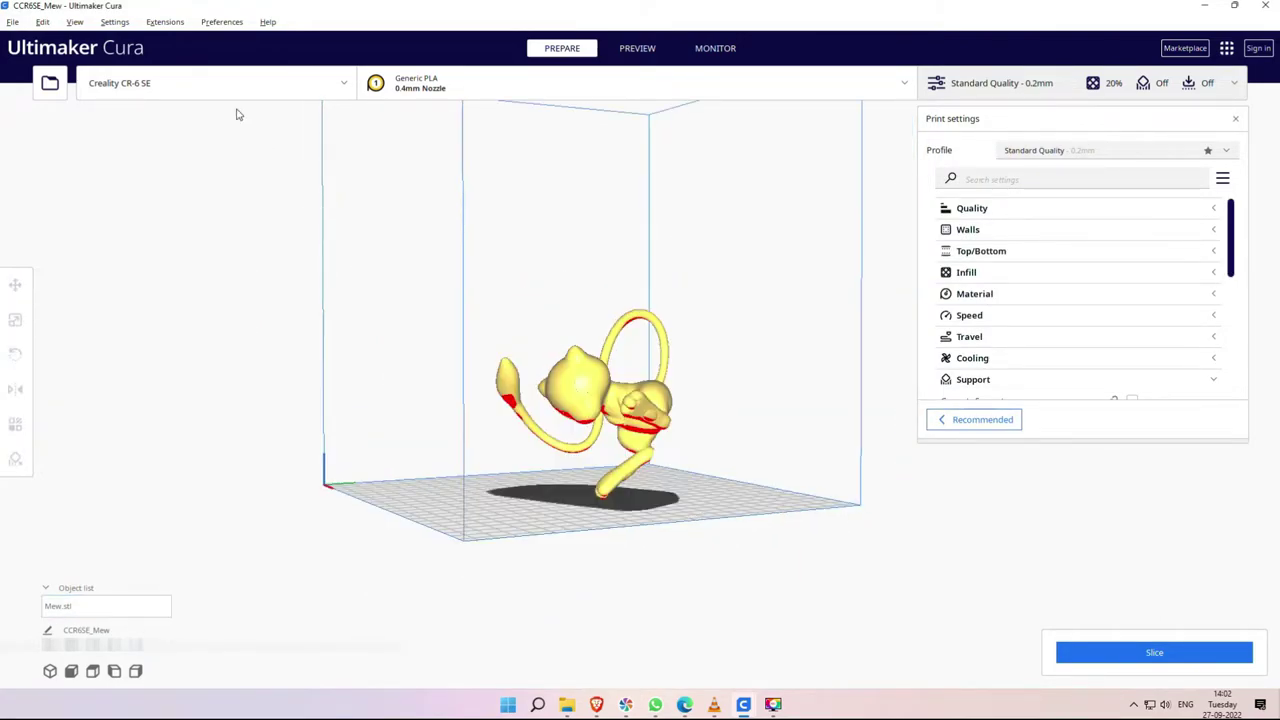
pyautogui.click(155, 24)
pyautogui.moveTo(168, 119)
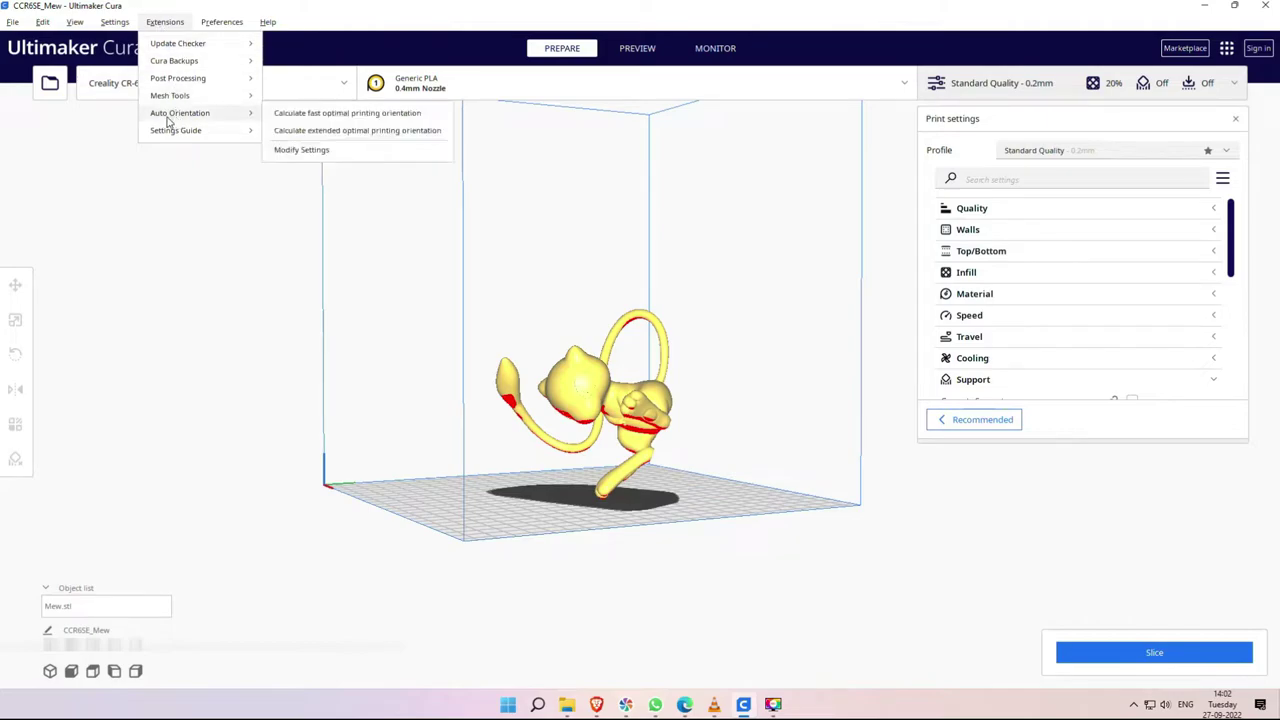
pyautogui.click(336, 134)
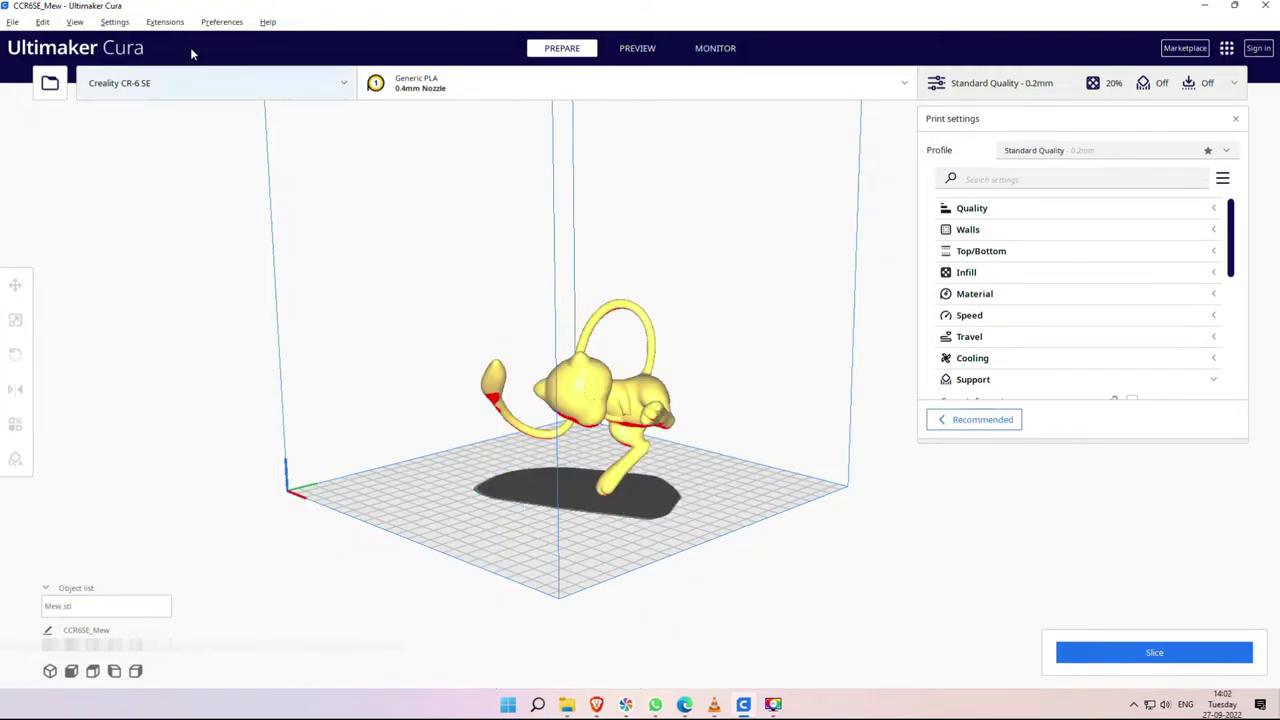
# Open the Auto Orientation plugin settings to view the option for automatically orienting all loaded models.
pyautogui.click(155, 24)
pyautogui.moveTo(185, 113)
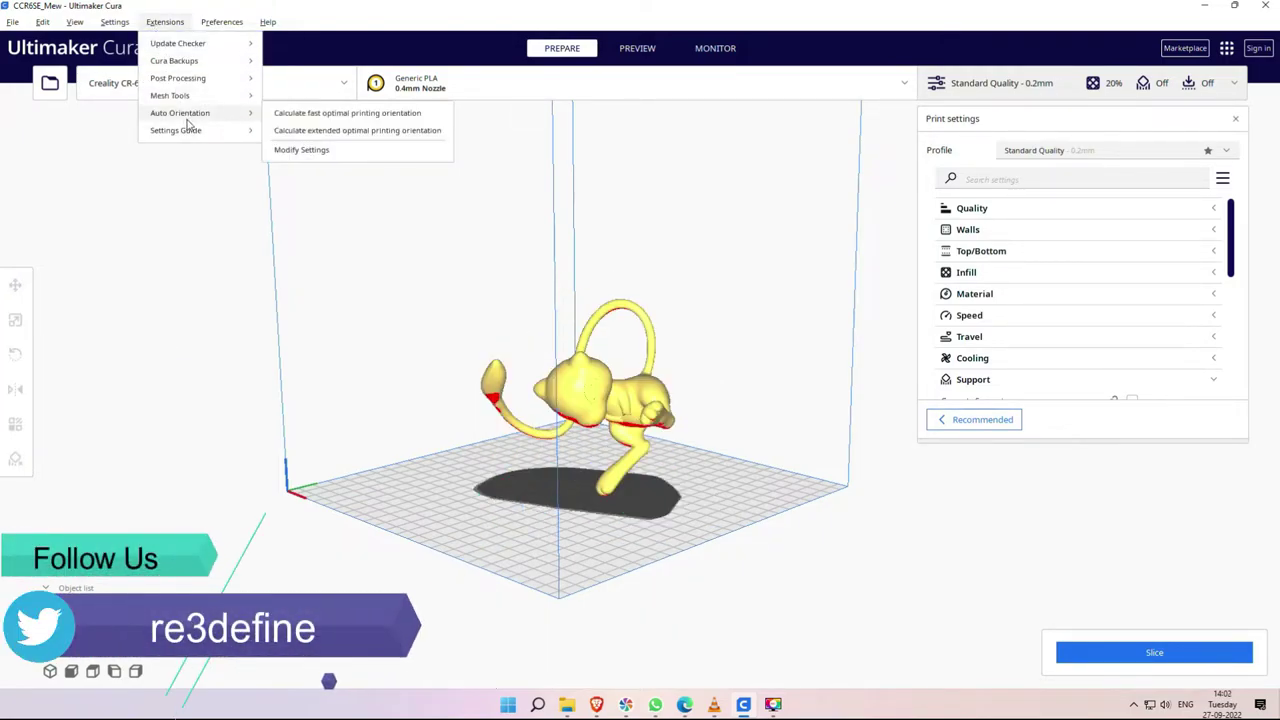
pyautogui.click(305, 149)
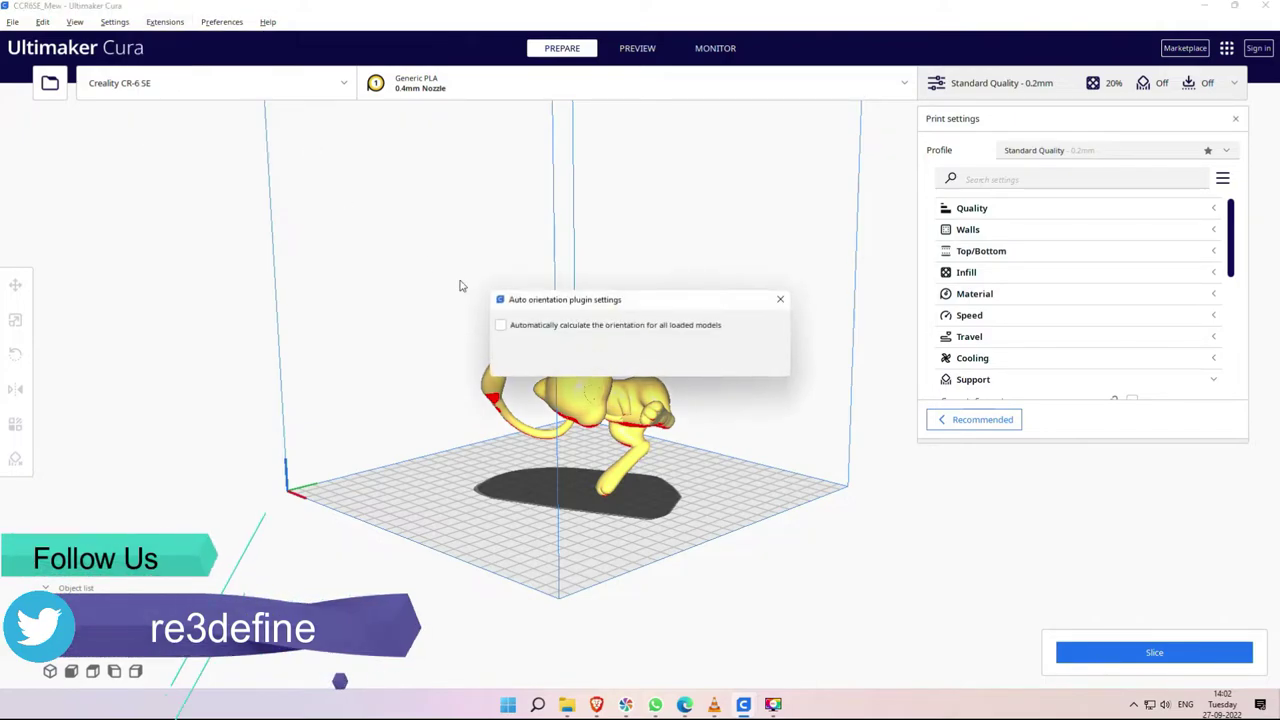
pyautogui.moveTo(553, 305); pyautogui.dragTo(611, 308)
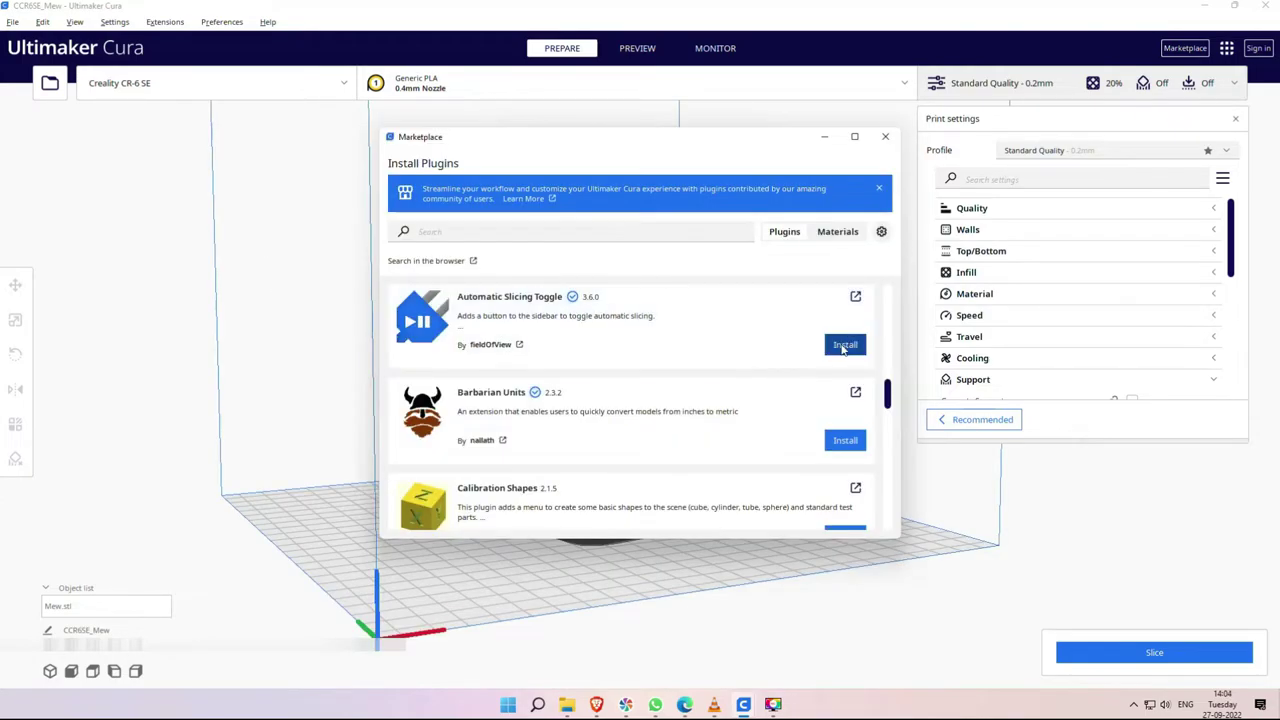
# Install the Automatic Slicing Toggle plugin, accepting its licence, and turn on automatic slicing for the Mew model.
pyautogui.click(843, 346)
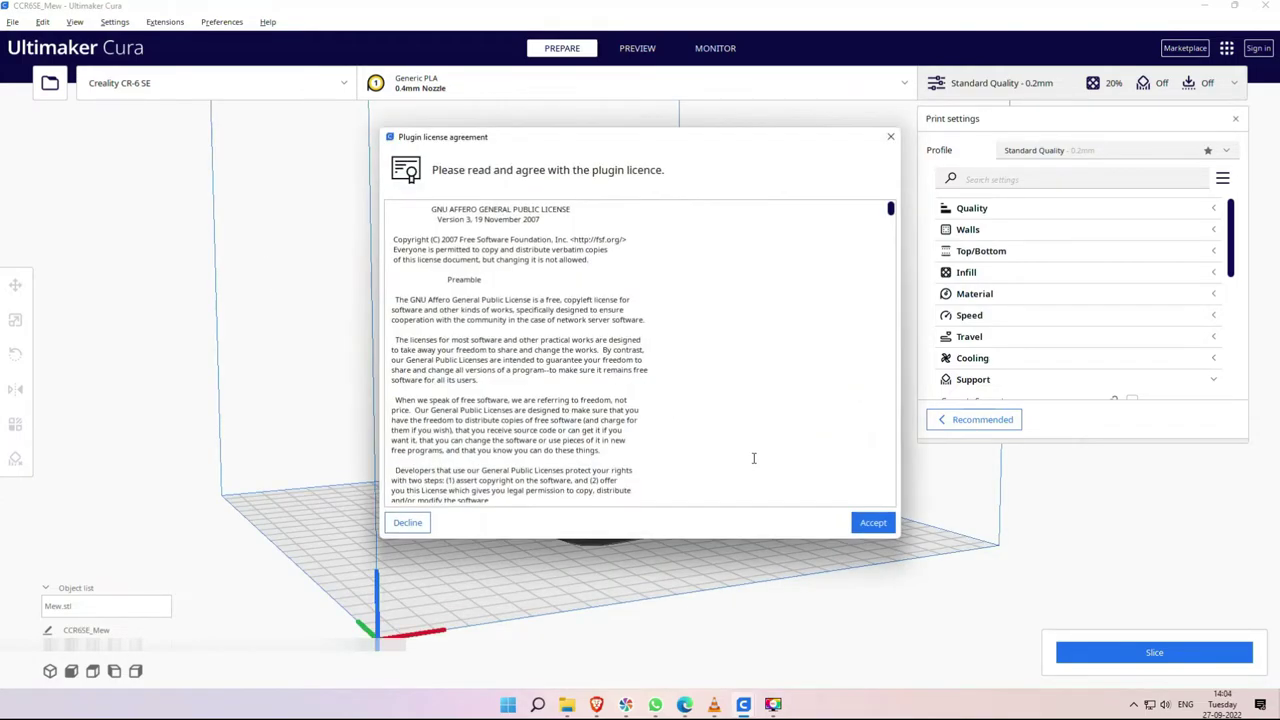
pyautogui.click(869, 522)
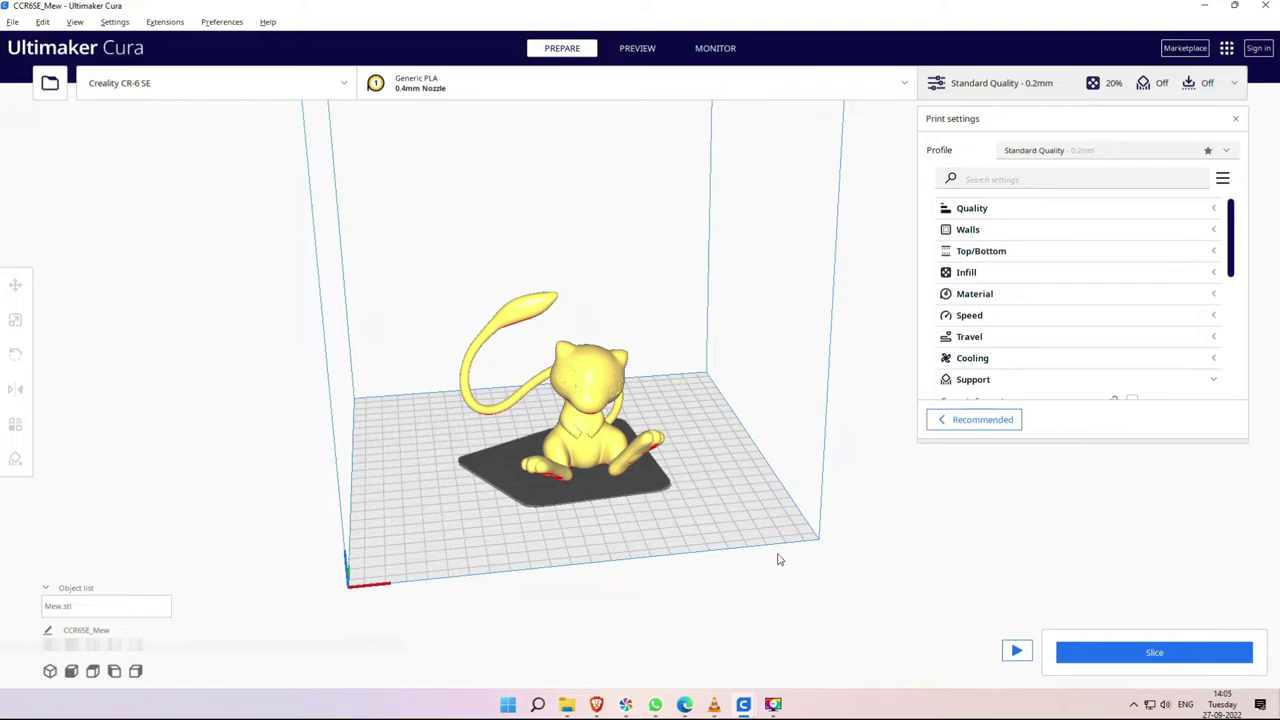
pyautogui.moveTo(738, 557); pyautogui.dragTo(589, 471, button='right')
pyautogui.click(1016, 650)
# Turn the Mew model about its vertical axis and tilt it sideways to trigger automatic reslicing.
pyautogui.click(595, 455)
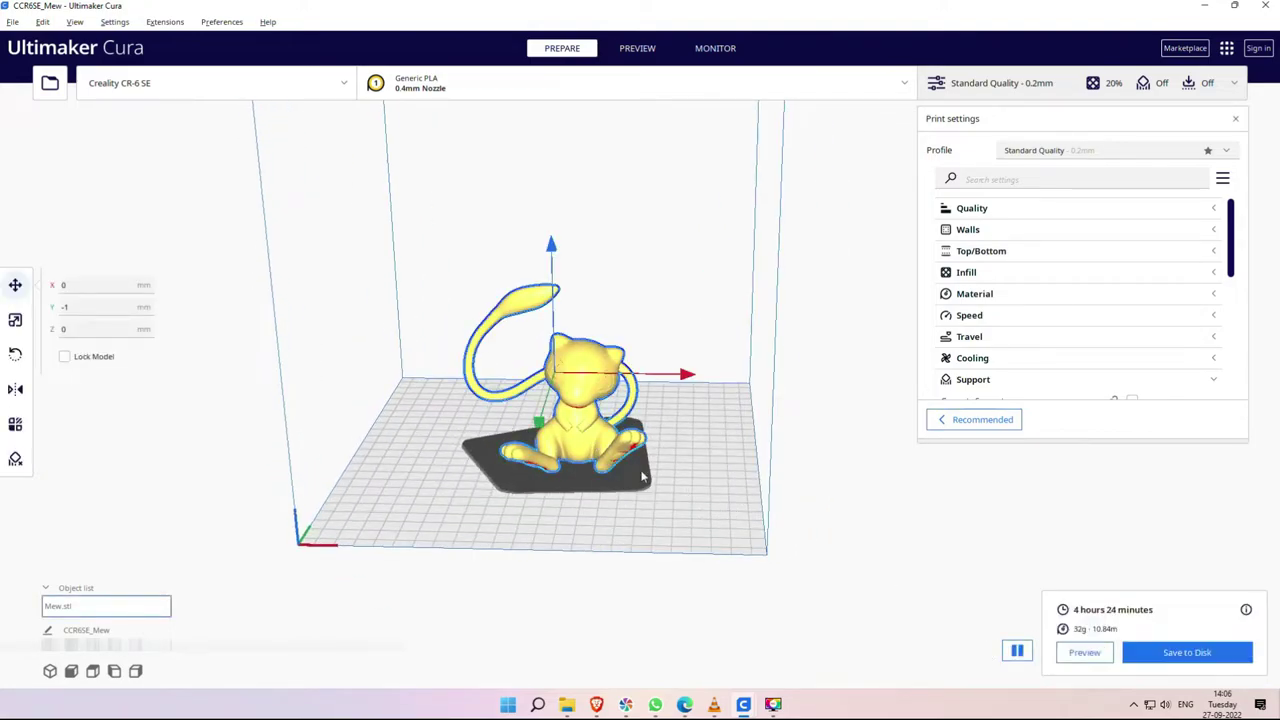
pyautogui.moveTo(689, 378); pyautogui.dragTo(691, 334)
pyautogui.press('r')
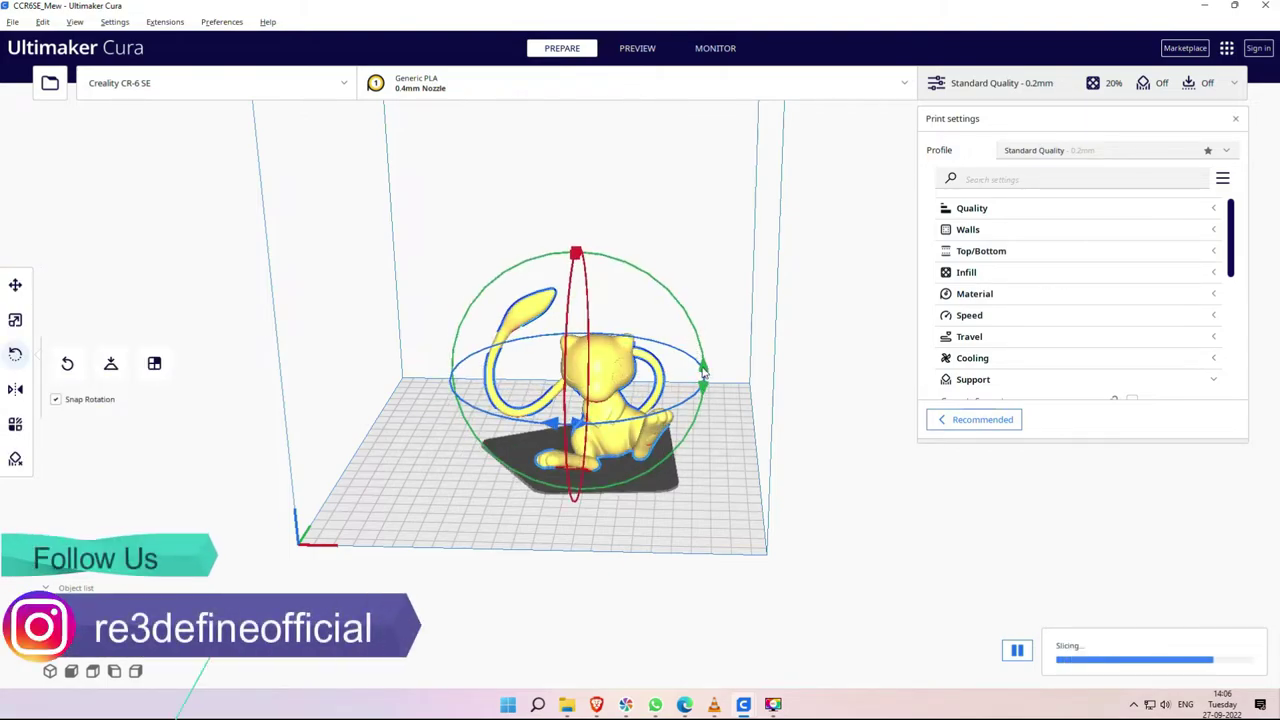
pyautogui.moveTo(706, 373); pyautogui.dragTo(652, 306)
pyautogui.moveTo(692, 527); pyautogui.dragTo(646, 560, button='right')
# Switch to the sliced layer preview and tilt the Mew model again to trigger another automatic slice.
pyautogui.click(634, 46)
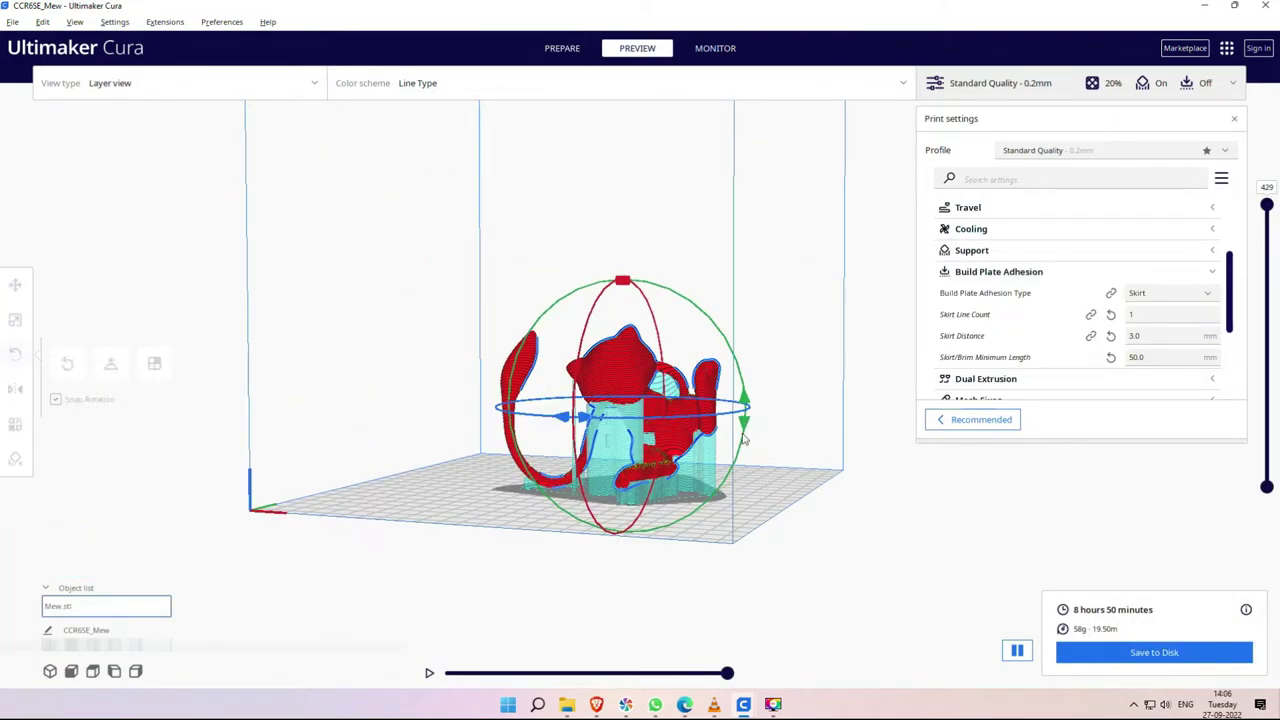
pyautogui.moveTo(739, 451); pyautogui.dragTo(709, 508)
pyautogui.moveTo(714, 515); pyautogui.dragTo(777, 546, button='right')
pyautogui.scroll(3, 775, 552)
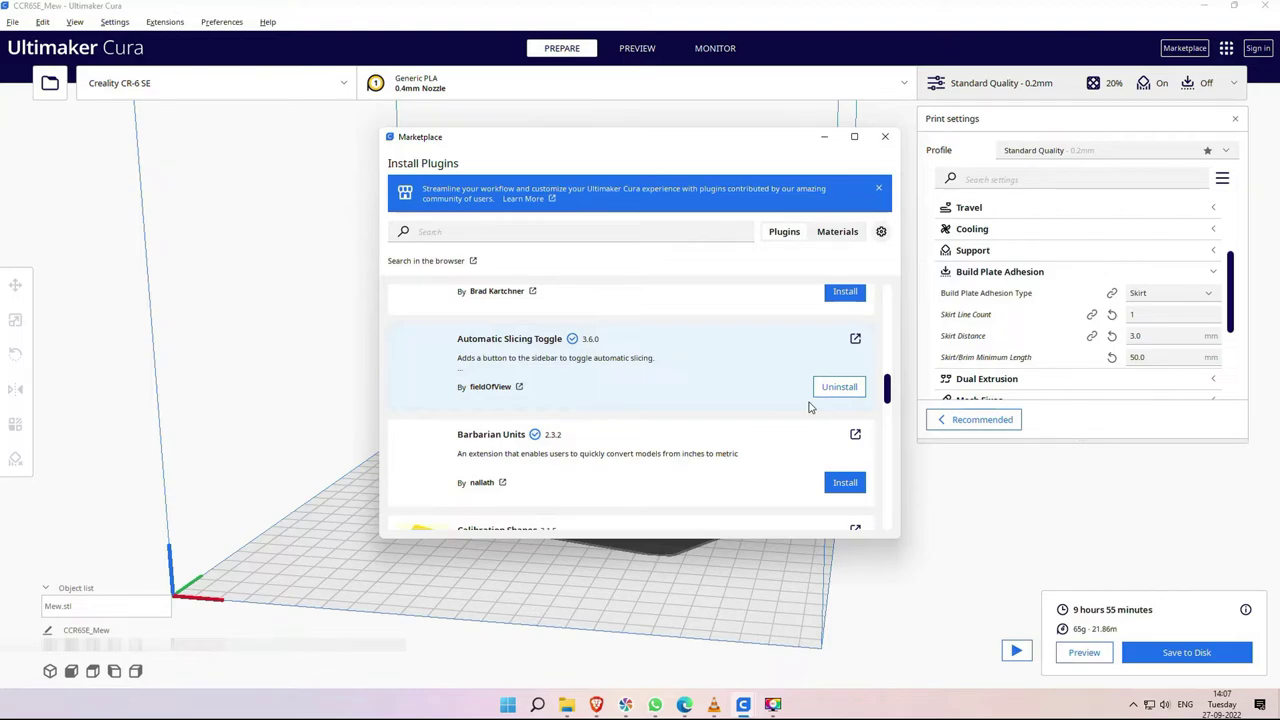
# Find the Calibration Shapes 2.1.5 plugin among the Marketplace plugins, install it and accept its licence.
pyautogui.scroll(-2, 889, 403)
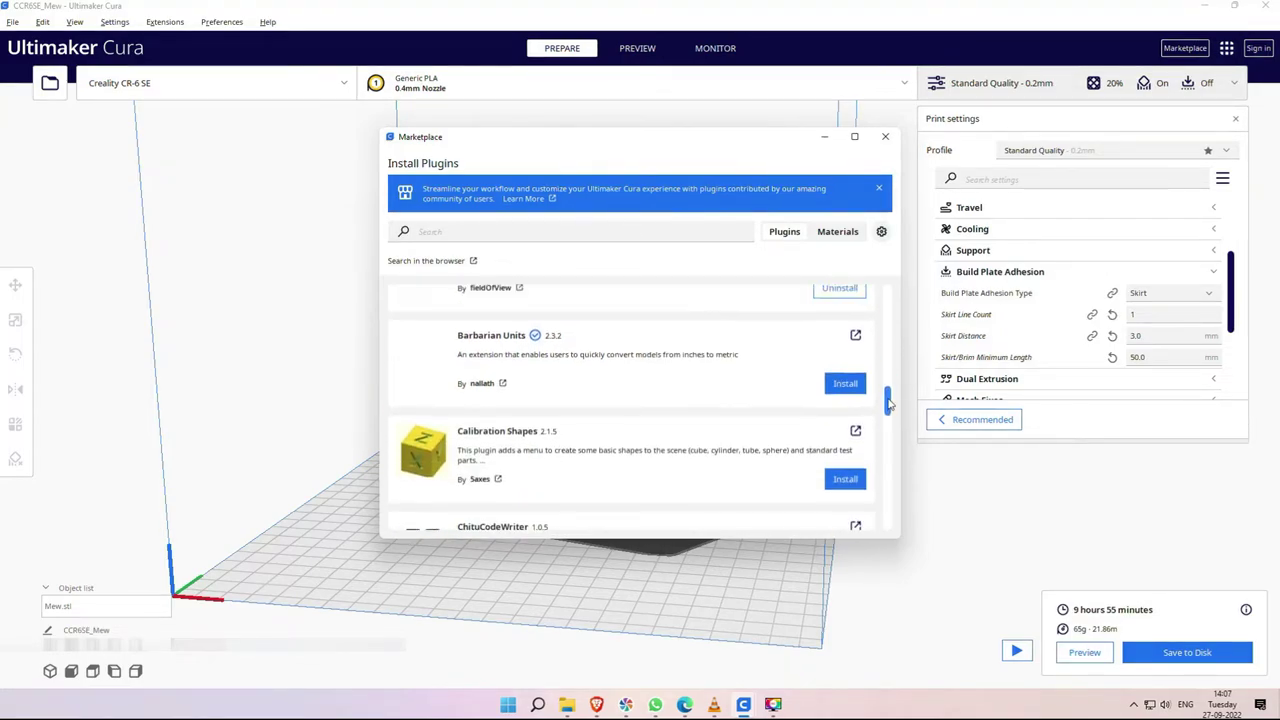
pyautogui.moveTo(889, 403); pyautogui.dragTo(888, 400)
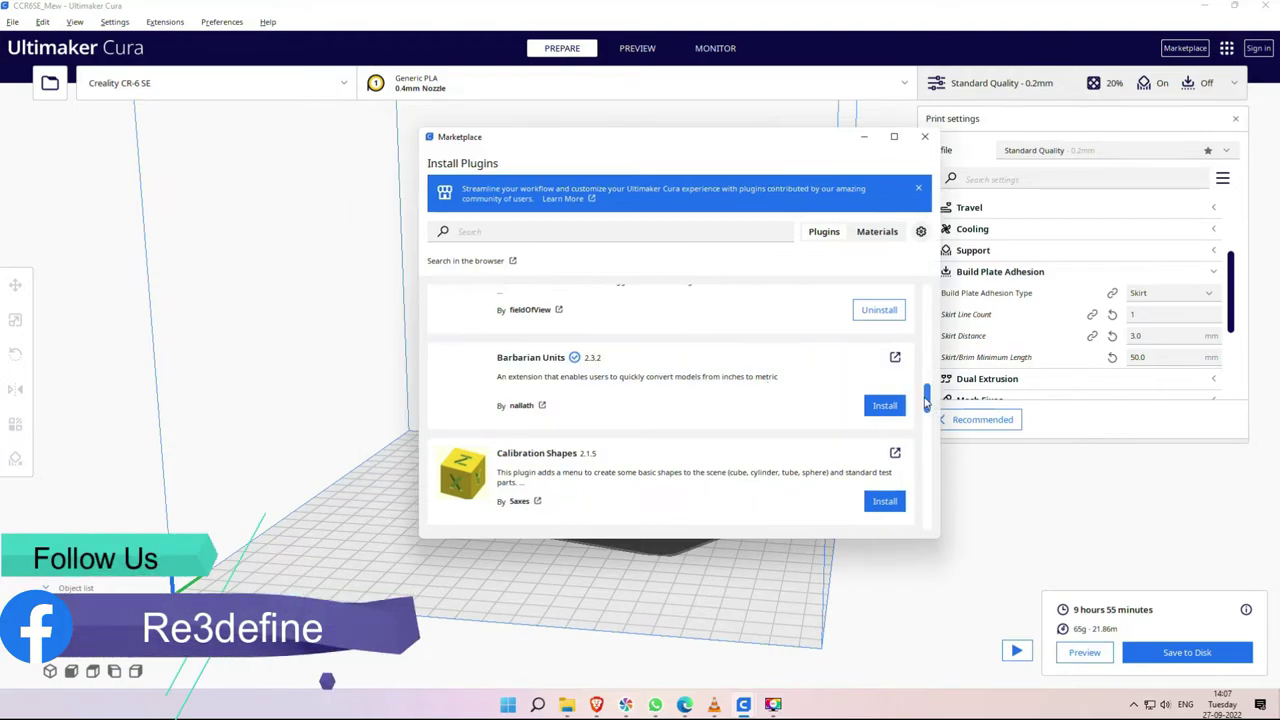
pyautogui.moveTo(926, 401); pyautogui.dragTo(926, 413)
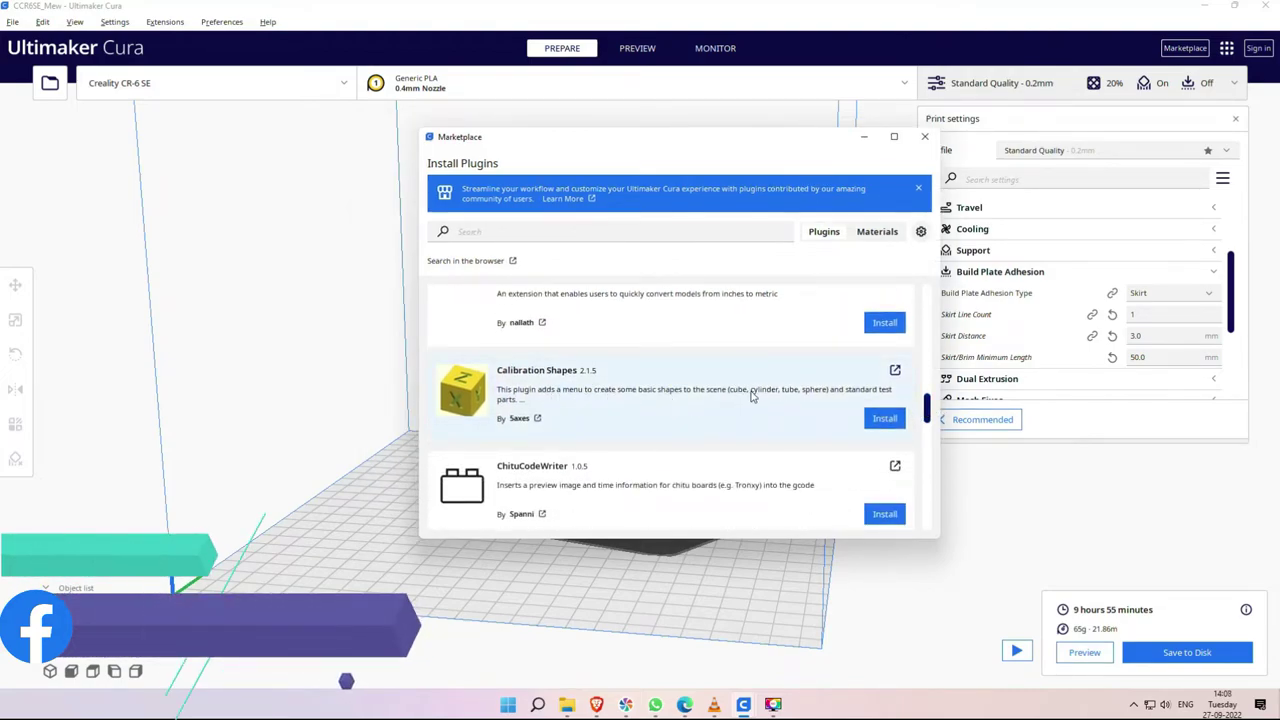
pyautogui.click(885, 420)
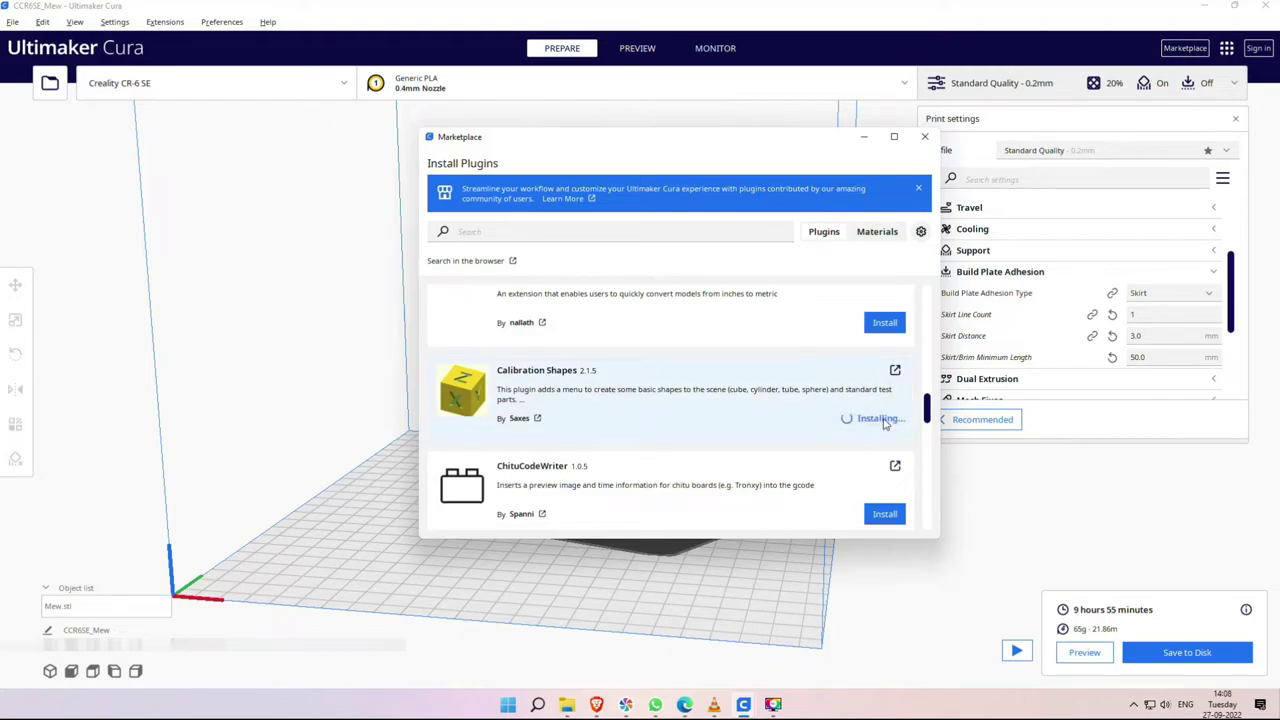
pyautogui.click(874, 526)
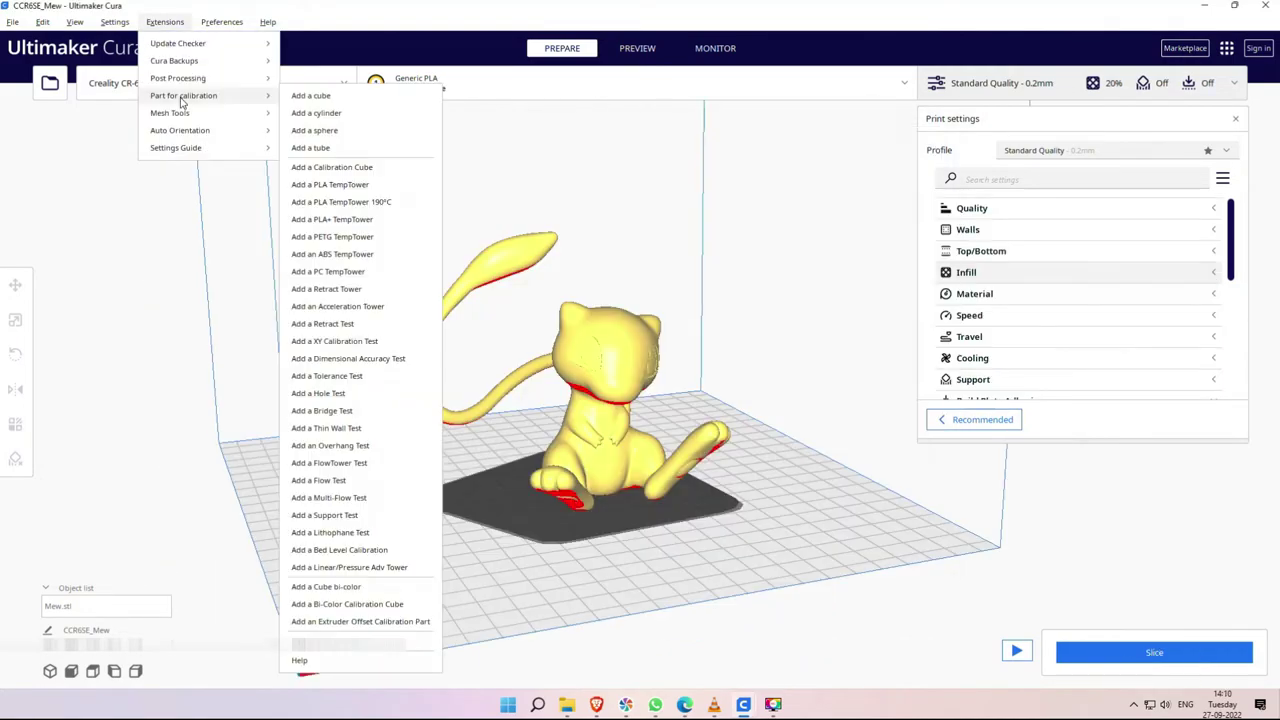
# Add a calibration cube to the build plate and move it clear of Mew, beside the outstretched foot.
pyautogui.click(349, 172)
pyautogui.moveTo(480, 470); pyautogui.dragTo(554, 474, button='right')
pyautogui.click(554, 474)
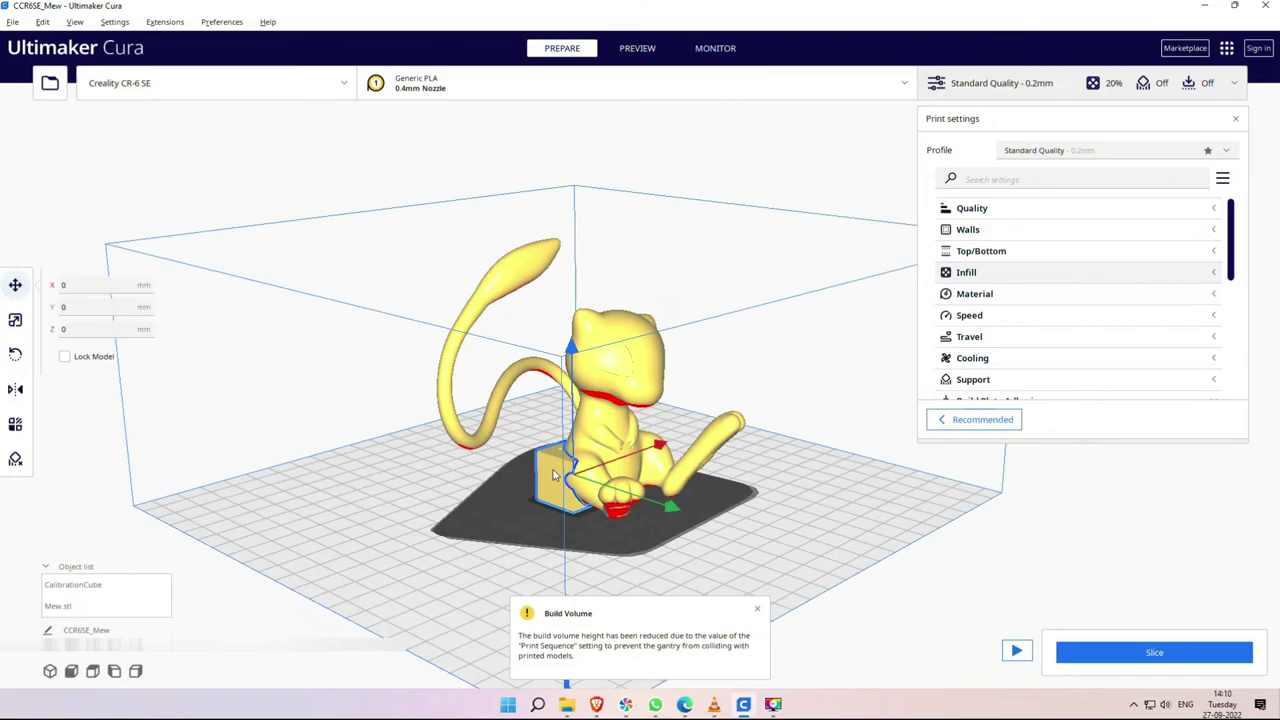
pyautogui.moveTo(554, 474); pyautogui.dragTo(766, 491)
pyautogui.click(840, 590)
pyautogui.moveTo(840, 590); pyautogui.dragTo(759, 626, button='right')
pyautogui.click(757, 608)
pyautogui.moveTo(680, 580)
pyautogui.mouseDown(button='right')
pyautogui.moveTo(594, 586)
pyautogui.moveTo(677, 603)
pyautogui.mouseUp(button='right')
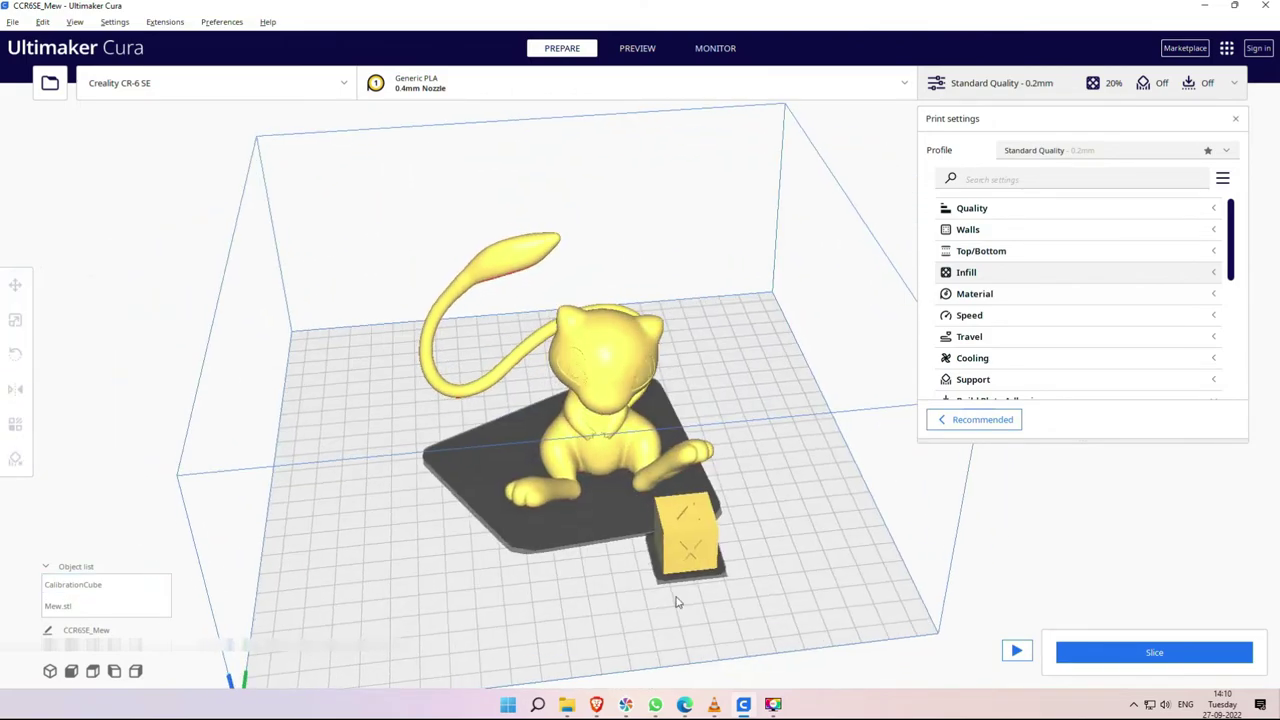
pyautogui.click(677, 535)
pyautogui.moveTo(677, 535); pyautogui.dragTo(760, 475)
pyautogui.click(736, 542)
pyautogui.moveTo(736, 542); pyautogui.dragTo(660, 560, button='right')
# Add a PLA TempTower 190°C calibration part and move it out from behind the Mew model.
pyautogui.click(165, 21)
pyautogui.moveTo(227, 104)
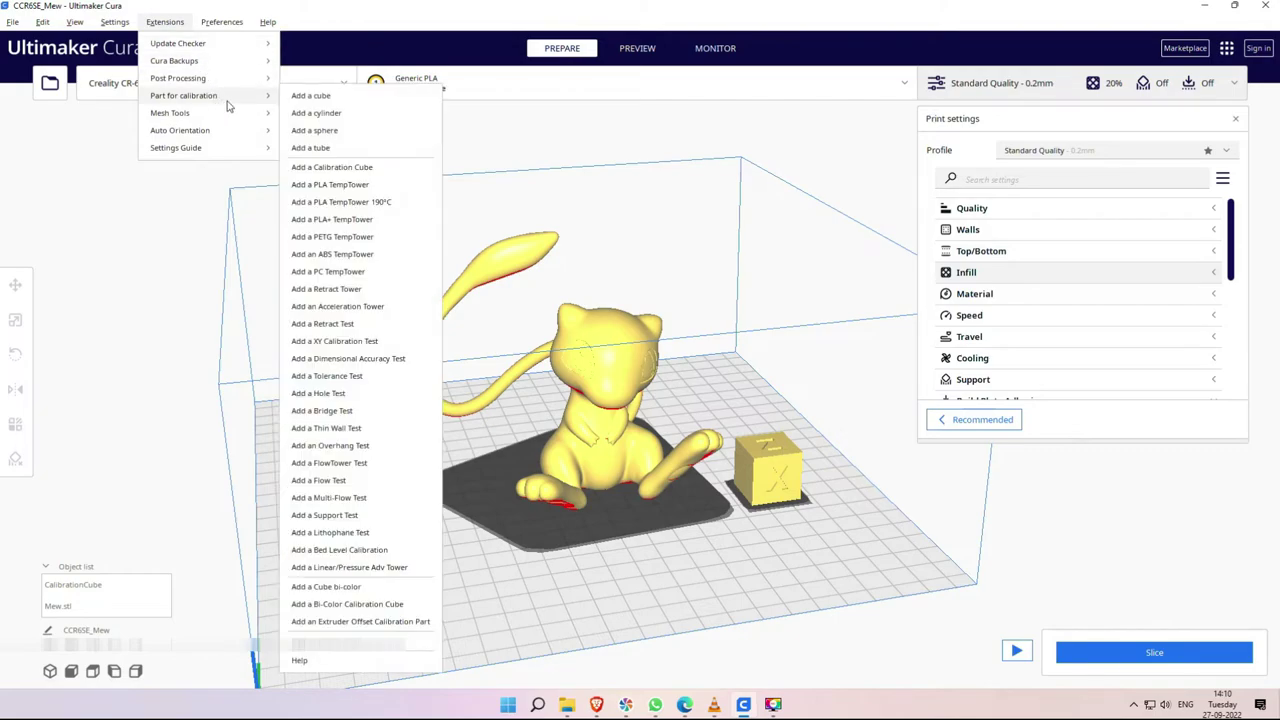
pyautogui.click(350, 207)
pyautogui.moveTo(518, 430); pyautogui.dragTo(690, 498)
pyautogui.click(800, 572)
pyautogui.moveTo(800, 572); pyautogui.dragTo(661, 485, button='right')
pyautogui.click(661, 485)
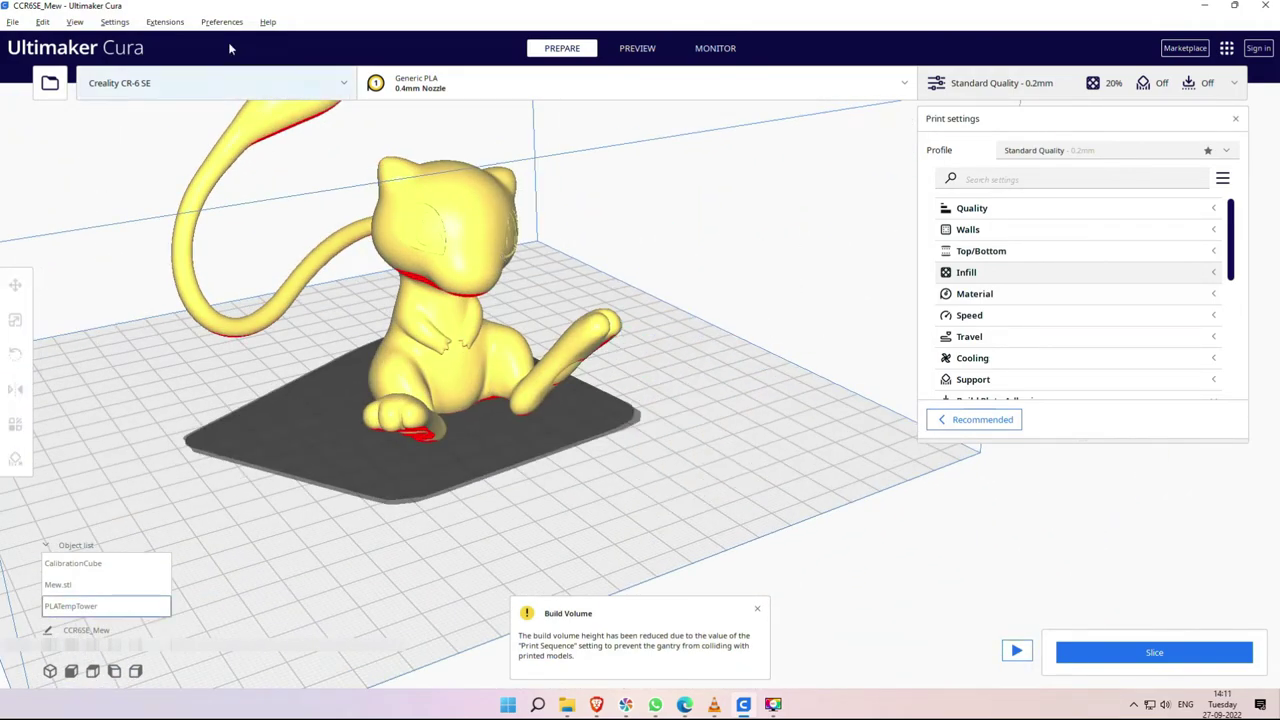
# Add the Multi-Flow Test calibration parts to the build plate with the Mew model.
pyautogui.click(160, 22)
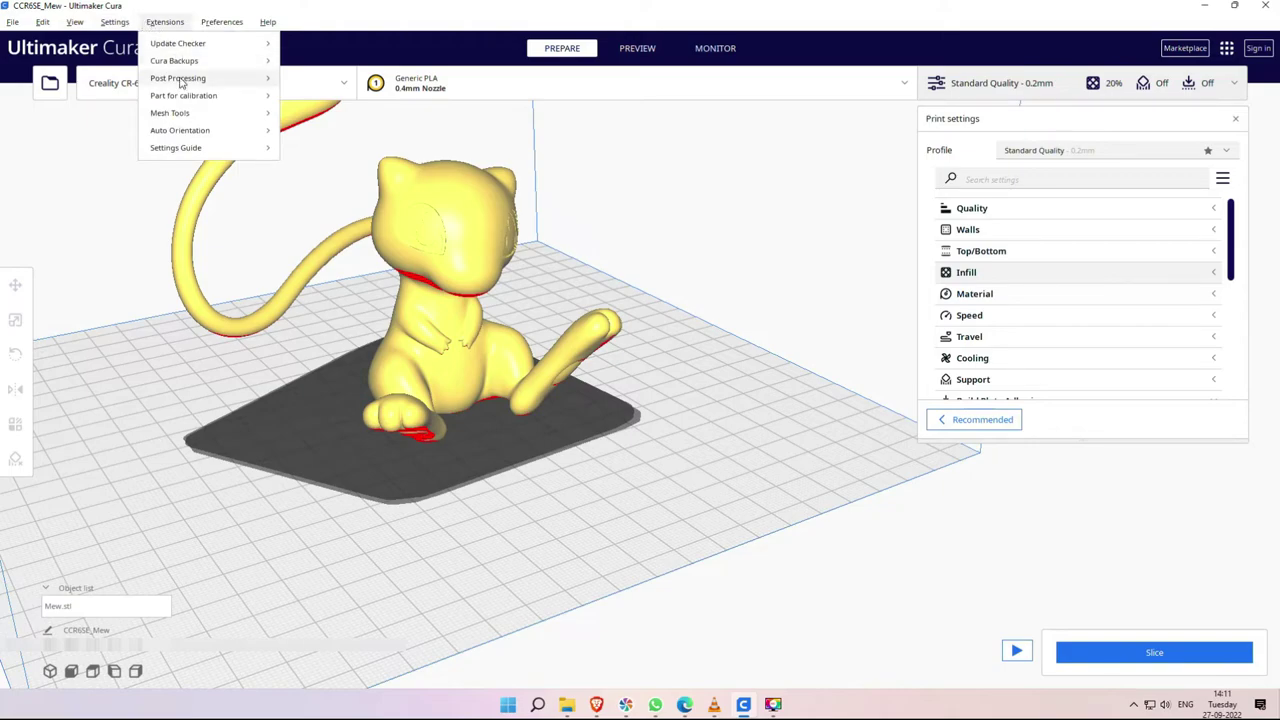
pyautogui.moveTo(230, 95)
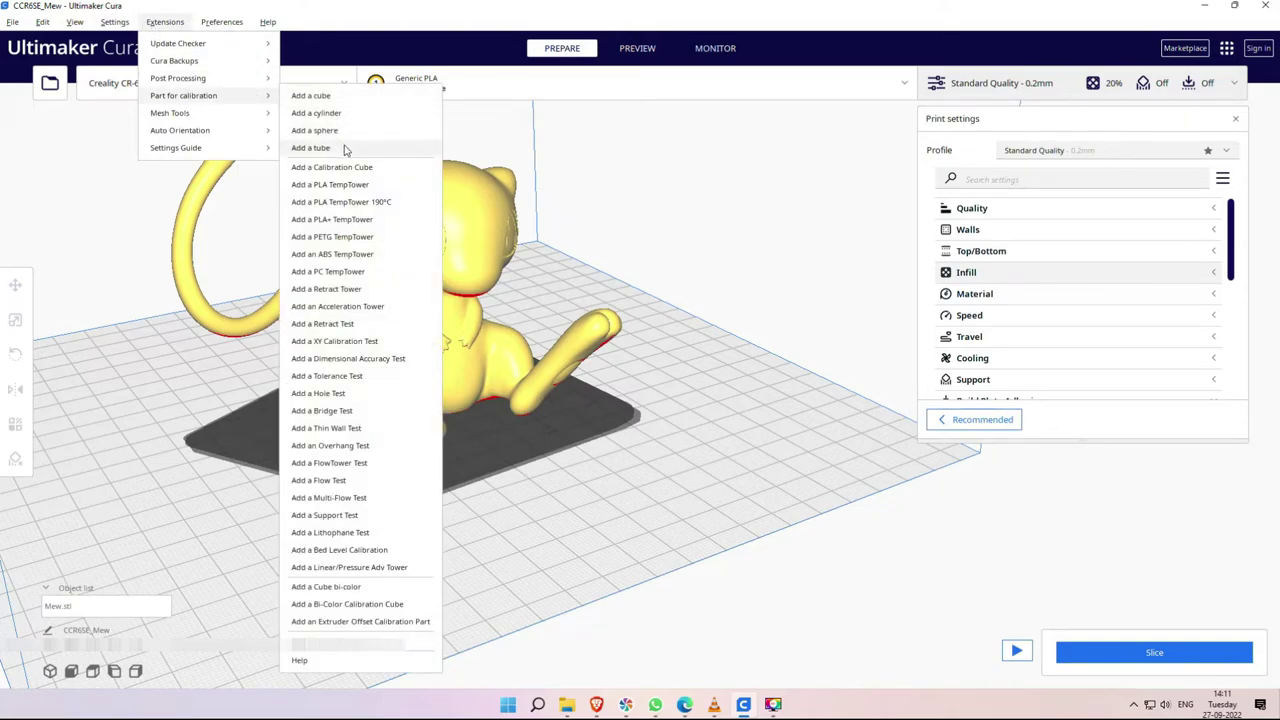
pyautogui.click(376, 504)
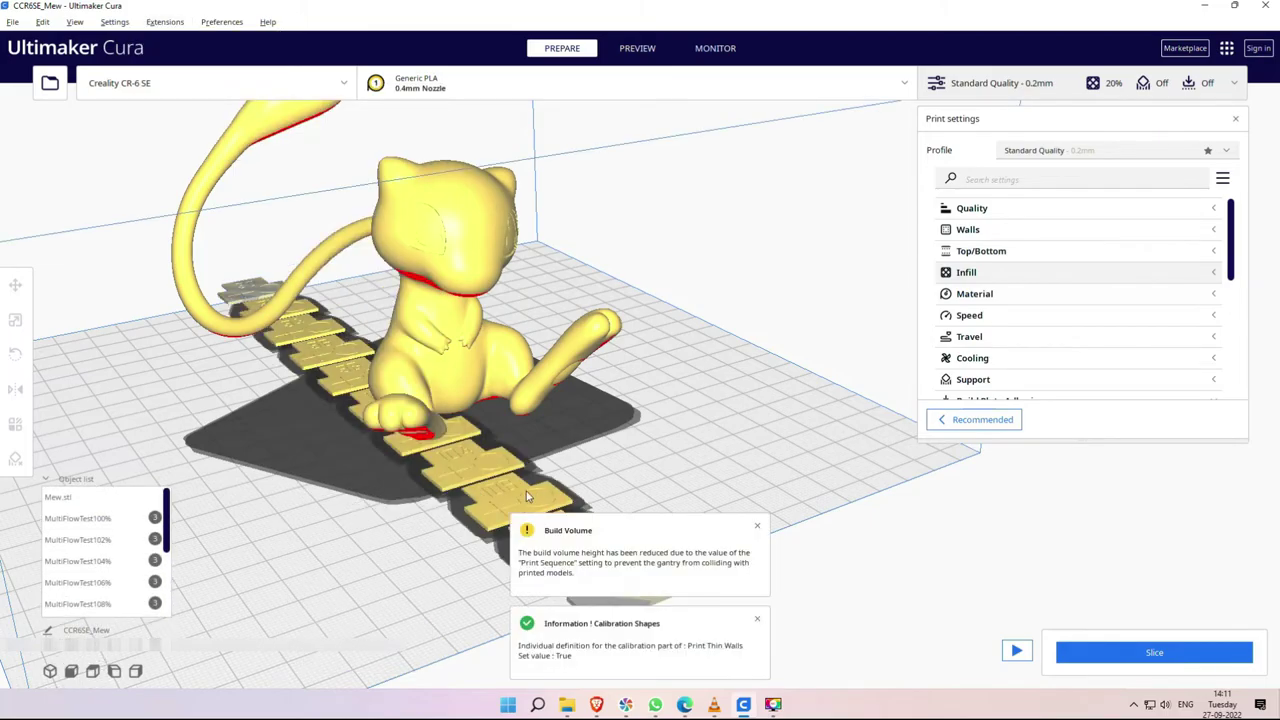